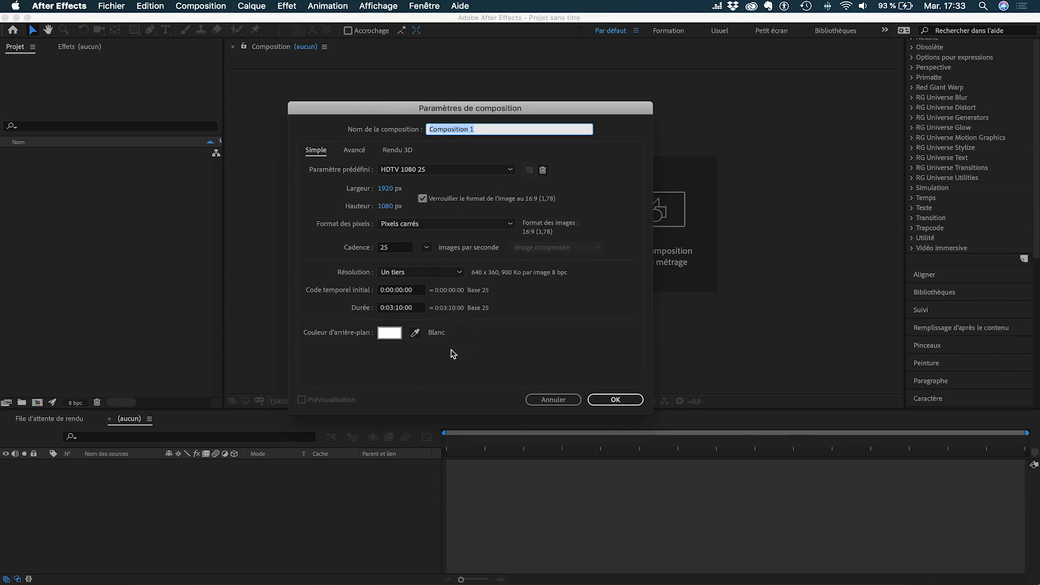
Set the new composition's duration to 0:00:10:00 and create it with the HDTV 1080 25 preset
left_click(394, 308)
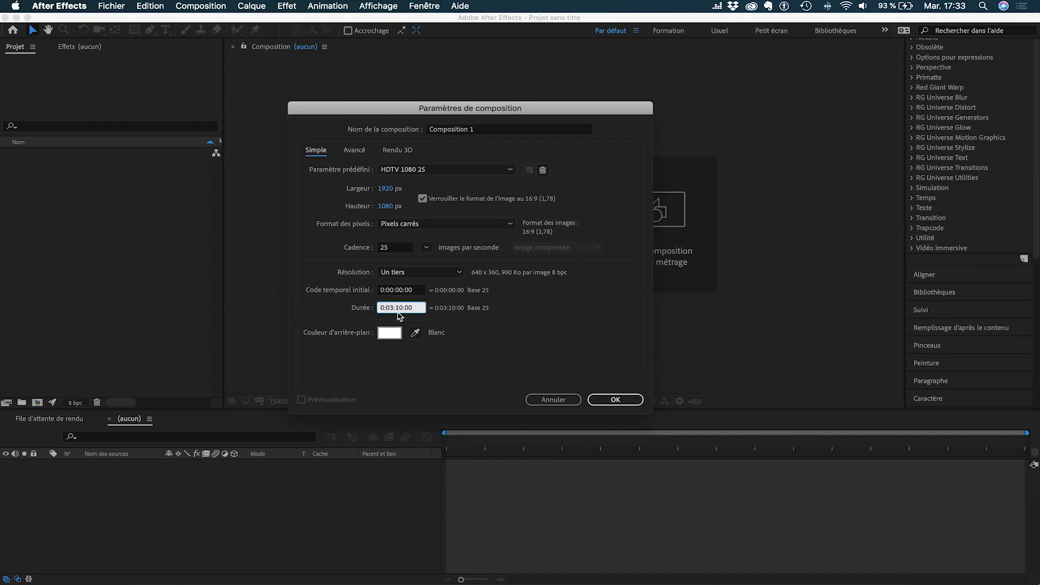
type("0")
left_click(601, 399)
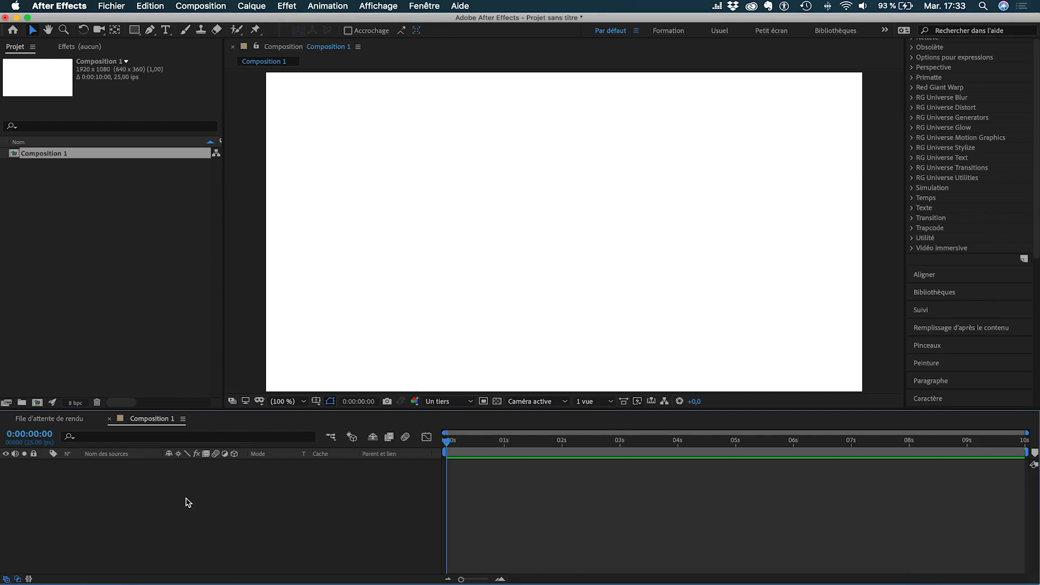
Import Tuto animation voiture.ai from the Illustrations tutos folder as a composition with footage dimensions set to layer size (Taille du calque)
left_click(152, 582)
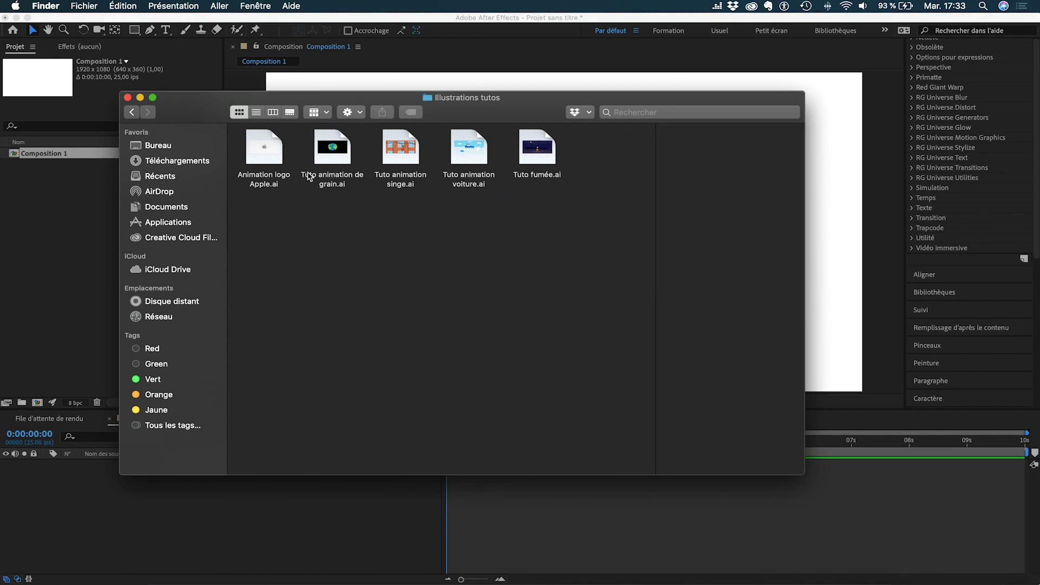
left_click_drag(297, 113, 370, 110)
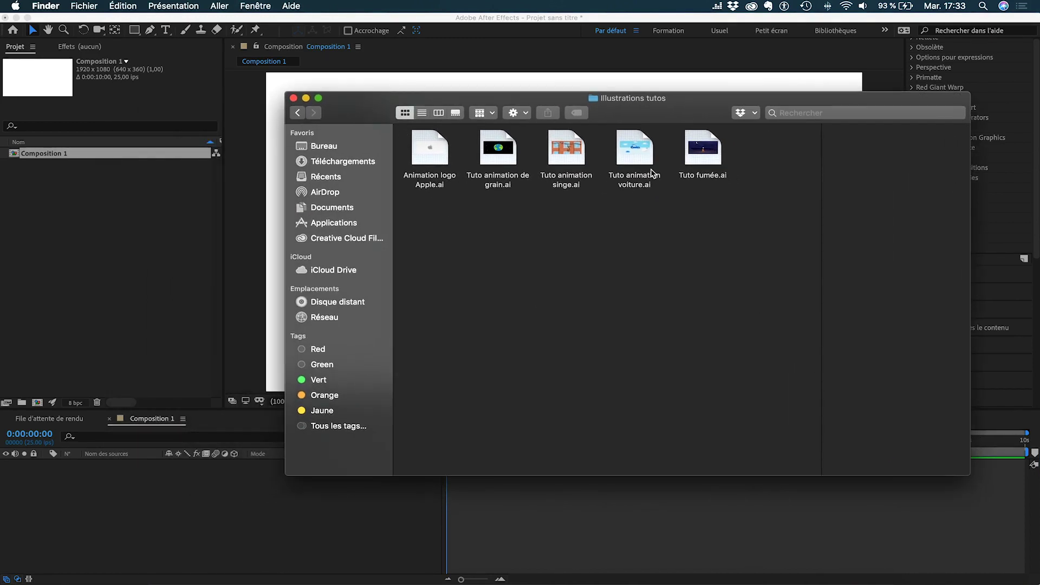
left_click_drag(642, 152, 97, 216)
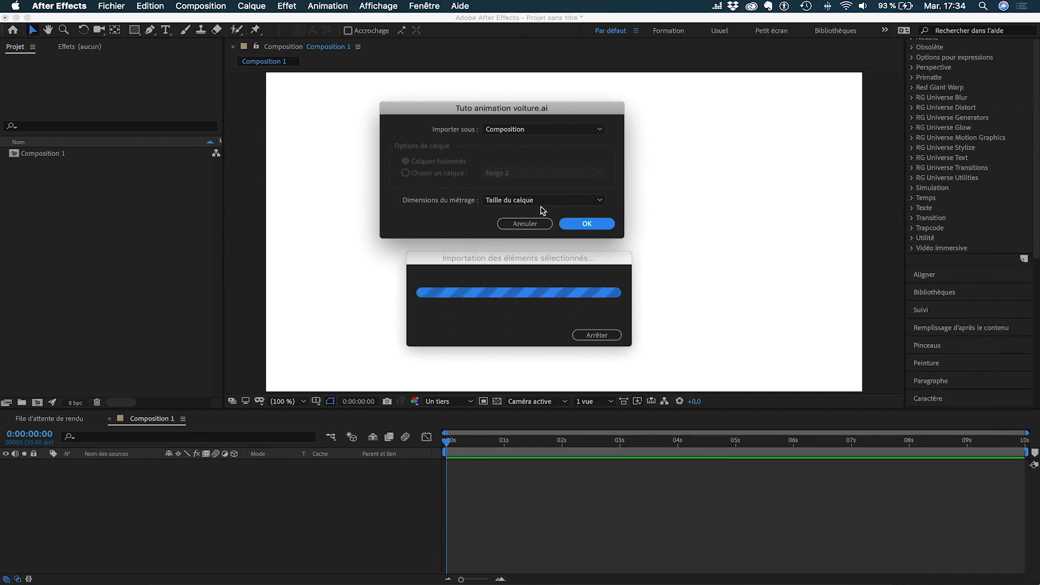
left_click(590, 223)
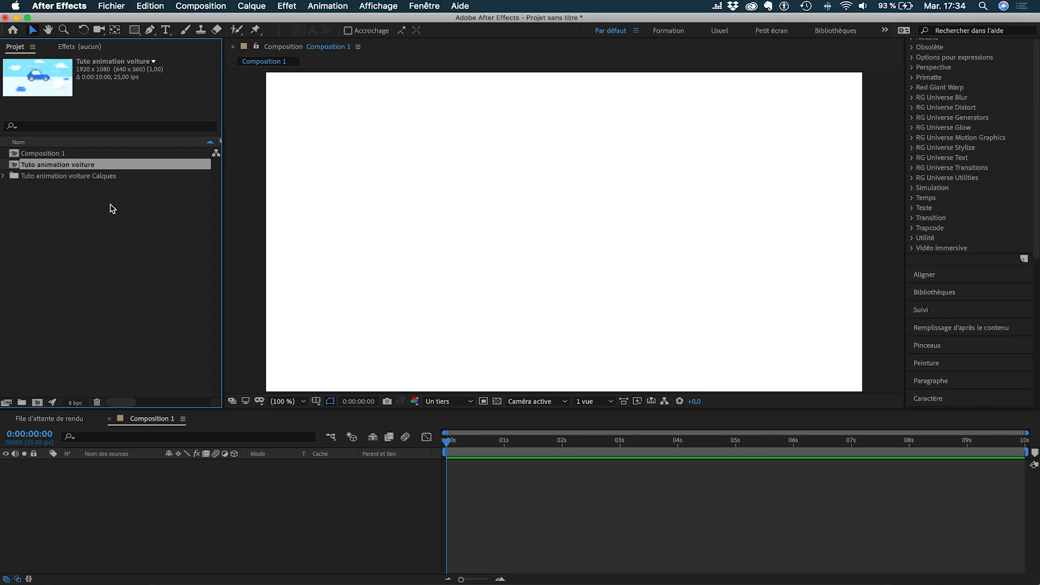
Place the Tuto animation voiture composition in Composition 1 and open it to reach its layers
left_click_drag(75, 168, 161, 502)
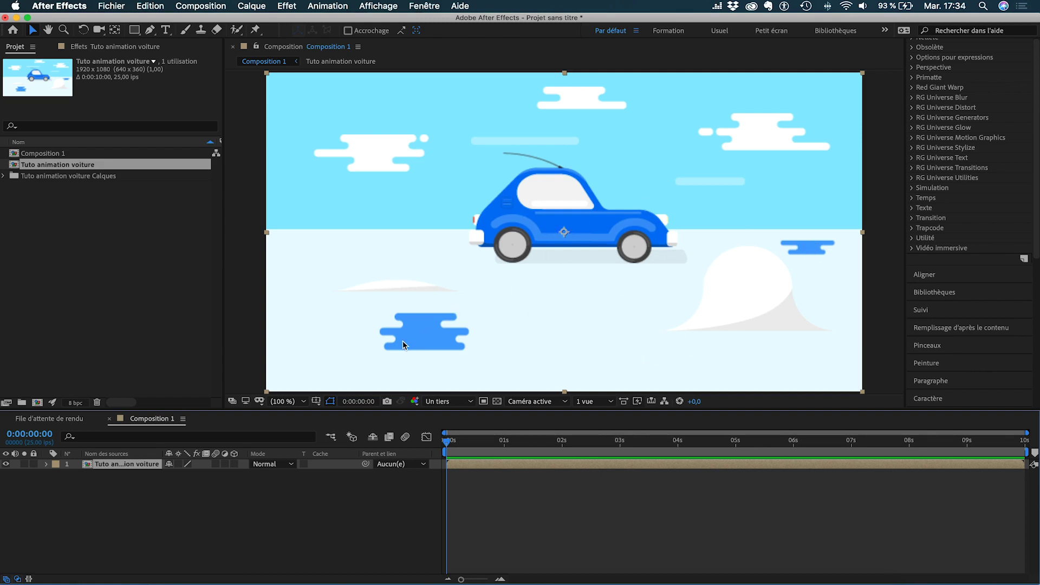
double_click(124, 466)
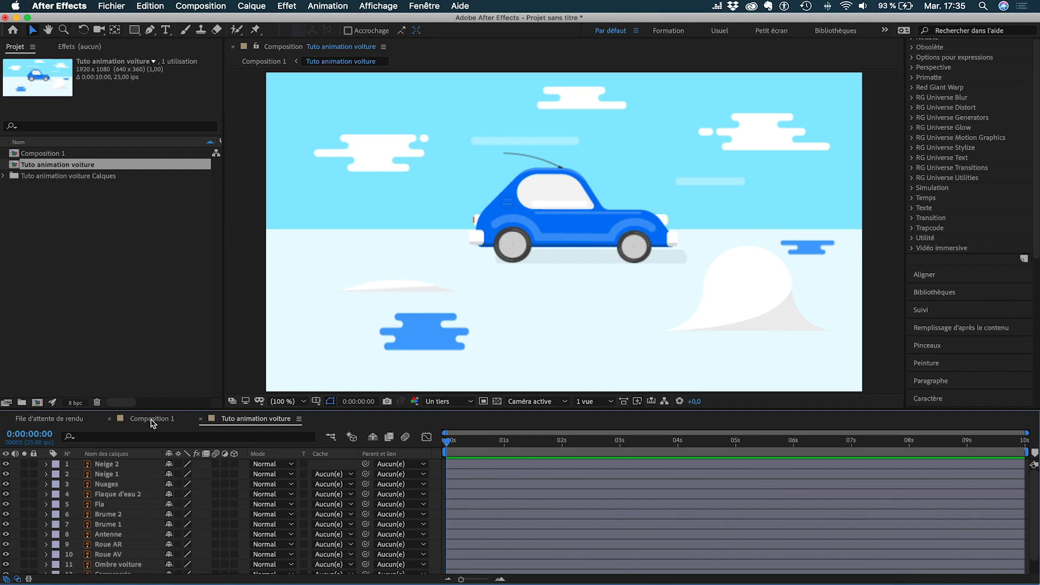
left_click(120, 468)
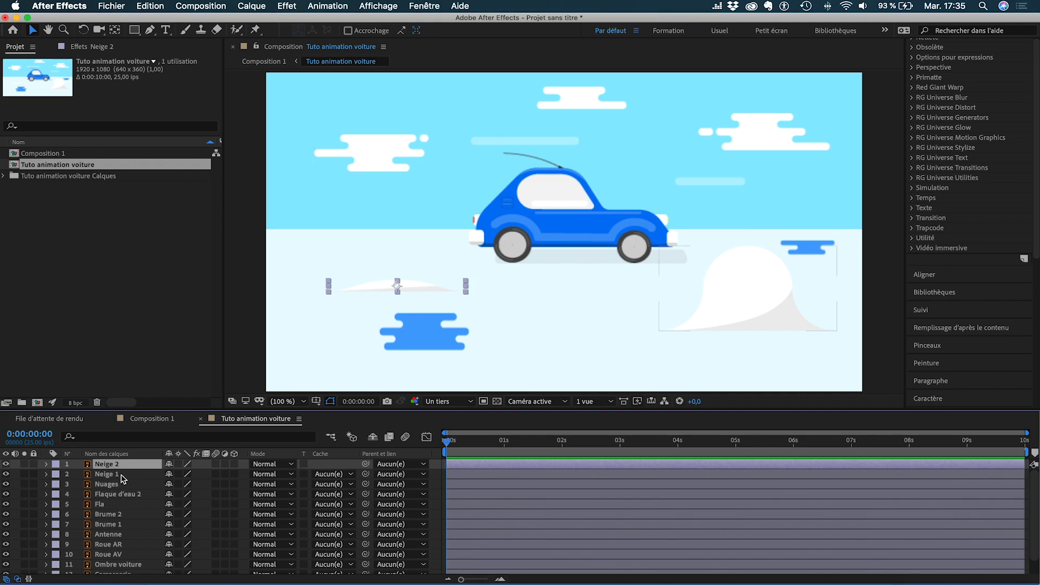
Shift the Nuages layer rightward to about 1250.5, 191.5 and set a Position keyframe at 0:00:00:00
left_click(122, 486)
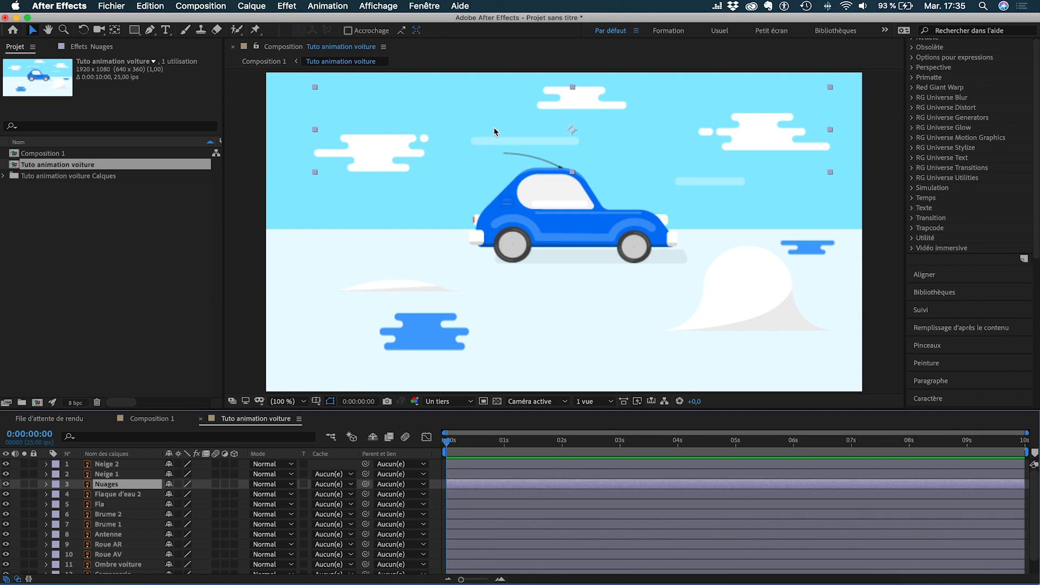
left_click_drag(583, 117, 656, 125)
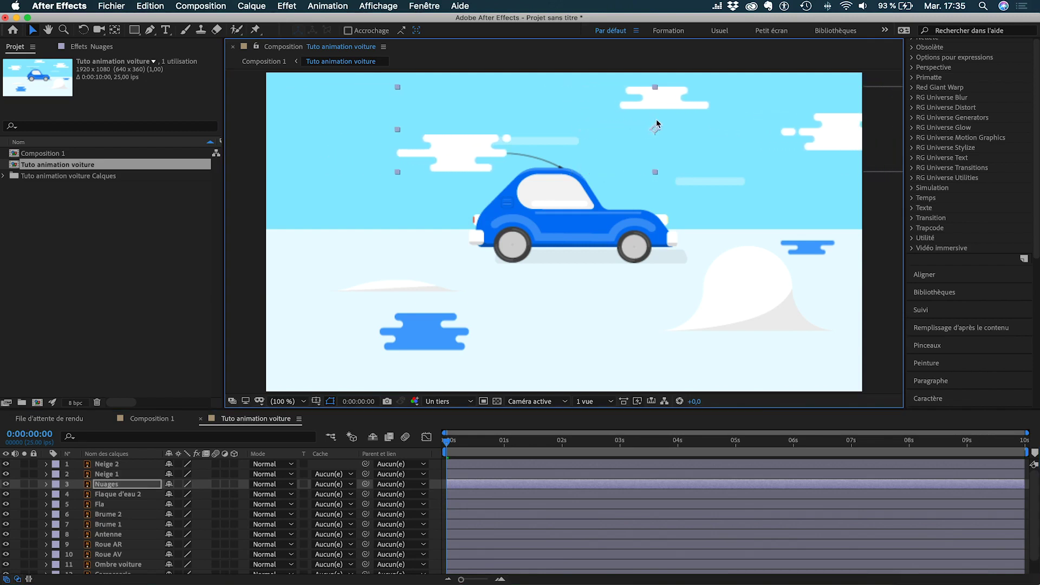
left_click(48, 488)
key("p")
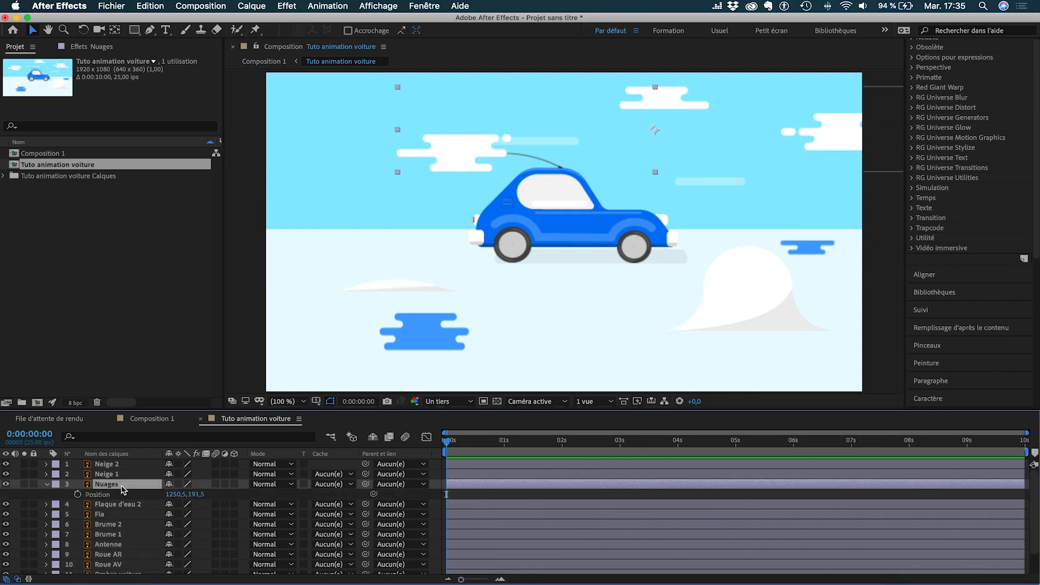
left_click(77, 494)
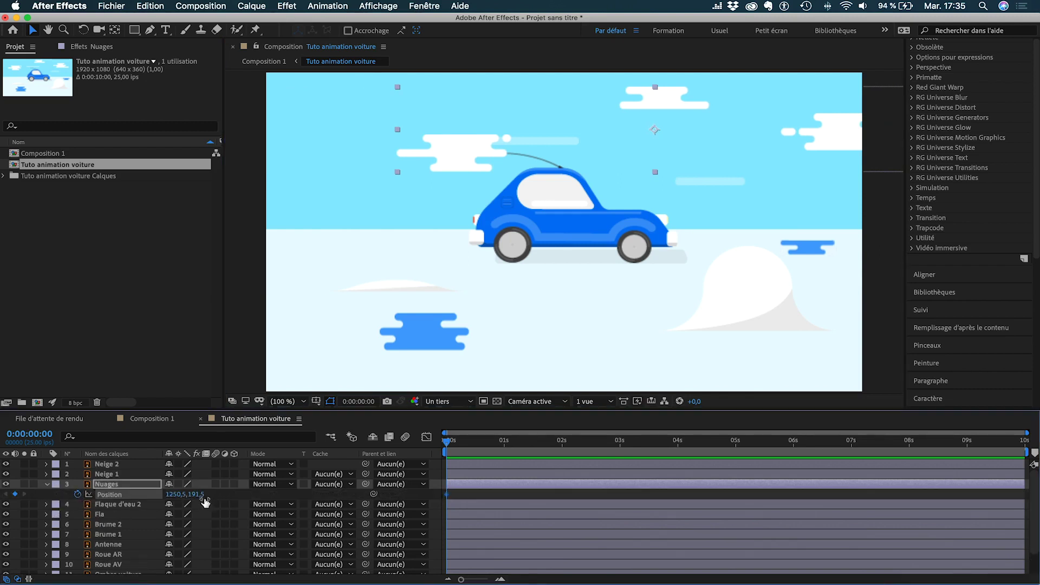
Add a Position keyframe for Nuages at 0:00:09:24 with the clouds moved leftward to about 690.5, 191.5, and preview the motion
left_click_drag(468, 458, 1032, 476)
left_click_drag(684, 137, 509, 141)
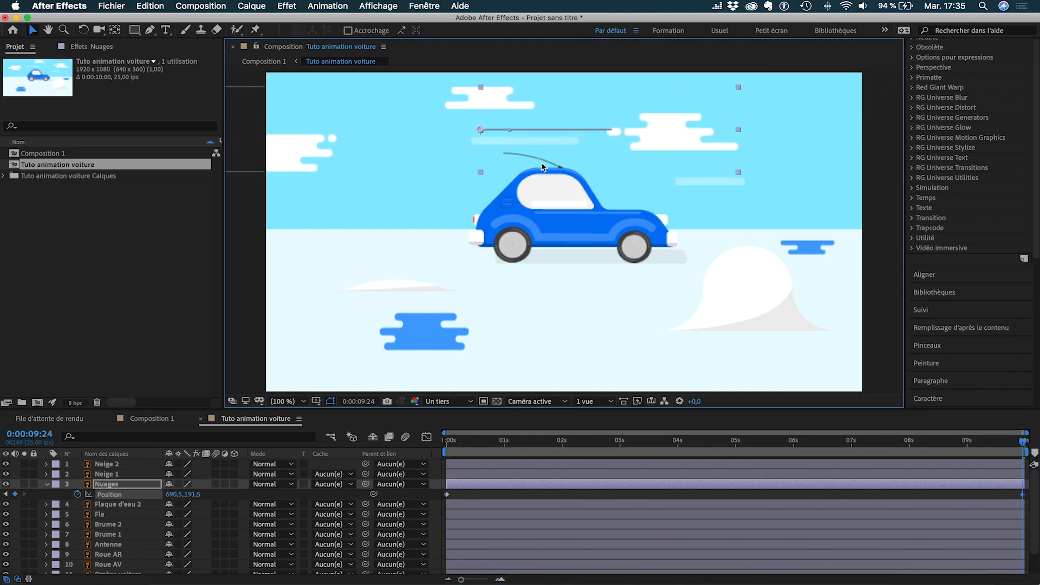
left_click(445, 440)
key("space")
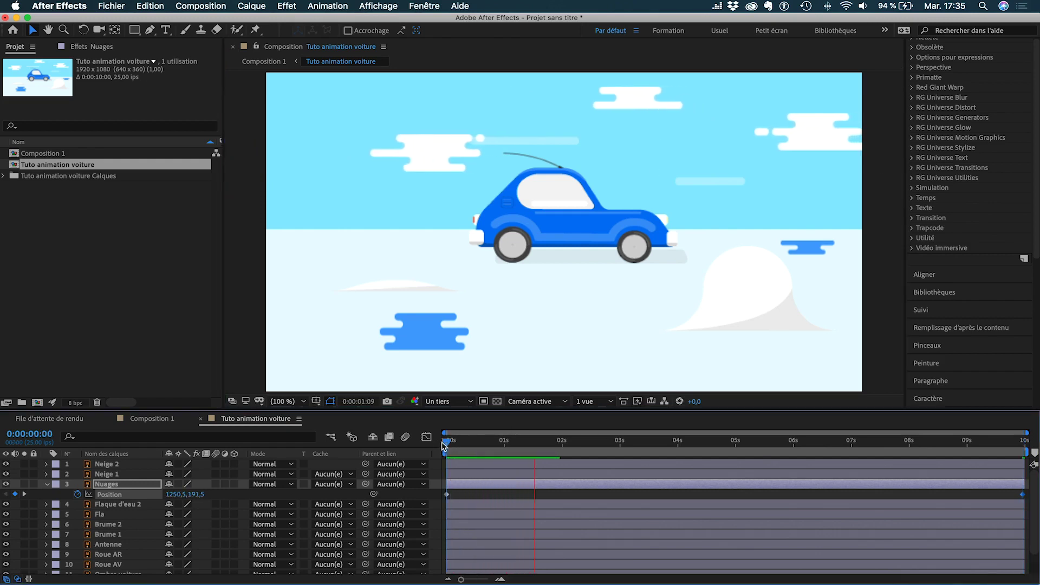
left_click(448, 441)
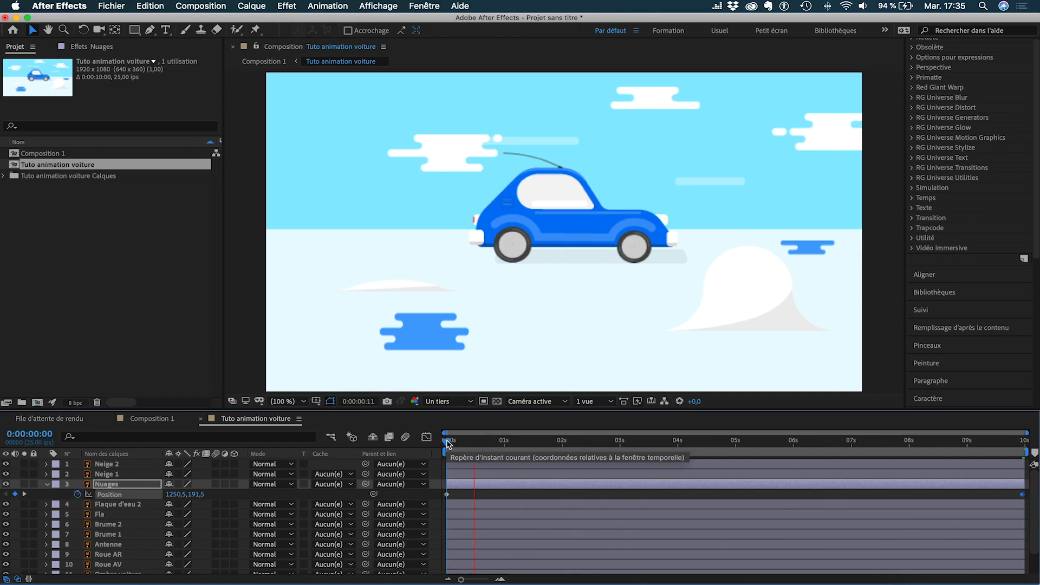
left_click(474, 442)
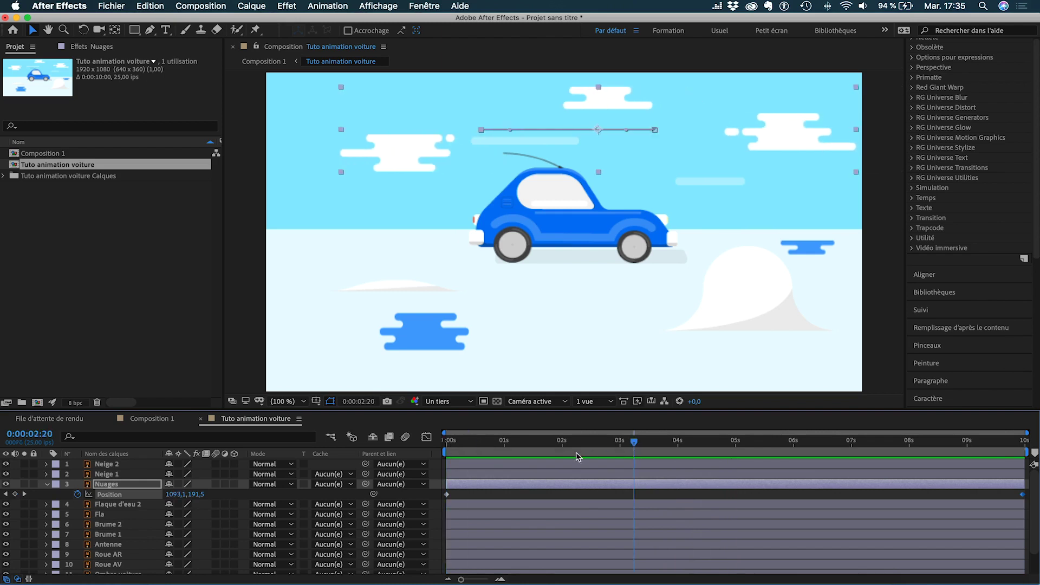
Enable Position keyframes on the Brume 1 and Brume 2 layers together and place both keyframes at 0:00:00:00
left_click(707, 181)
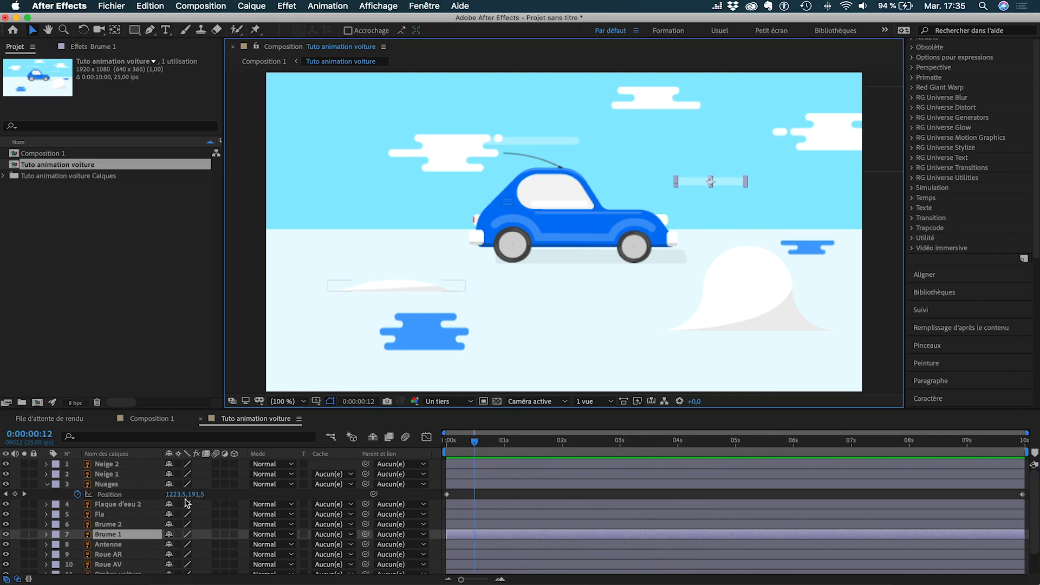
scroll(114, 525, "down", 1)
left_click(119, 515, "shift")
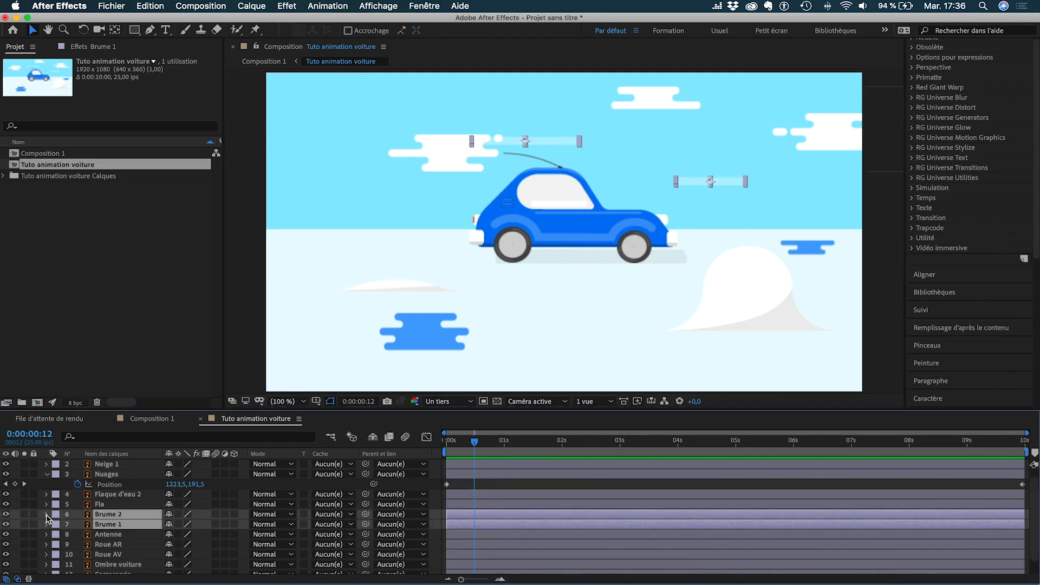
key("p")
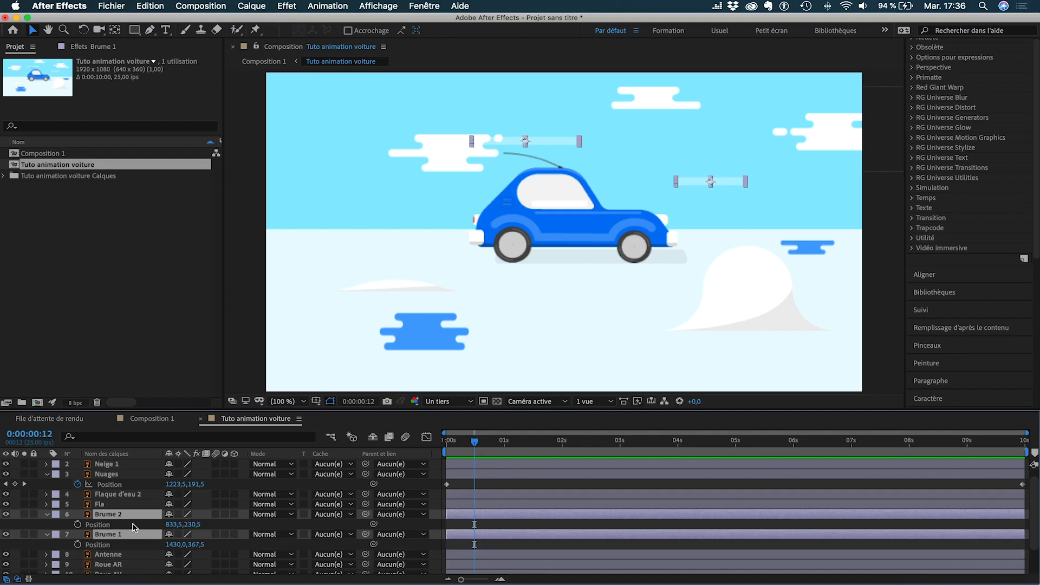
scroll(134, 527, "down", 2)
left_click(77, 504)
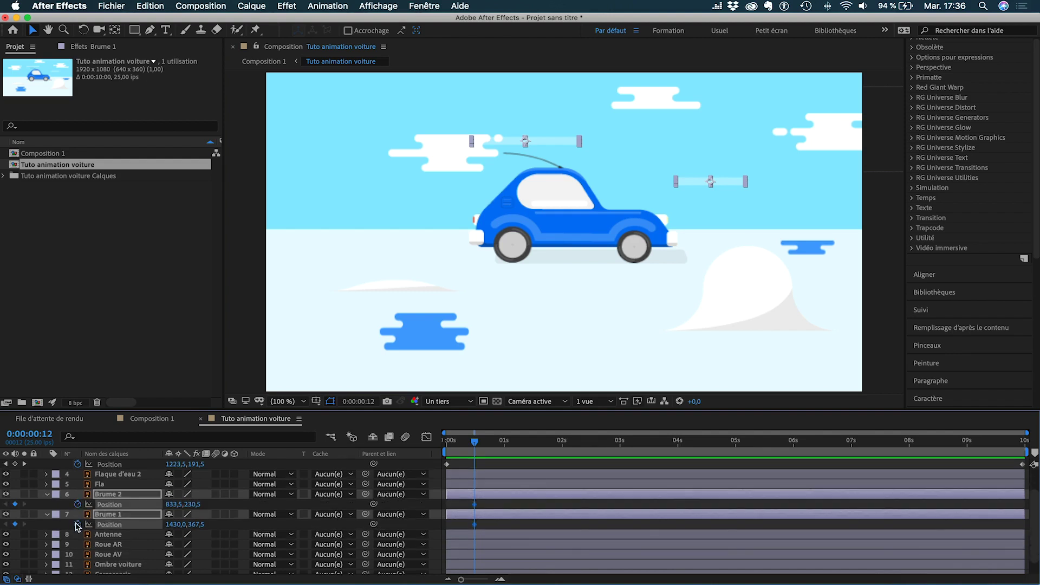
left_click_drag(475, 503, 447, 516)
At 0:00:01:13, move both mist layers off the frame's left side, Brume 2 to about -742.5, 230.5 and Brume 1 to about -146, 367.5
left_click_drag(479, 445, 534, 445)
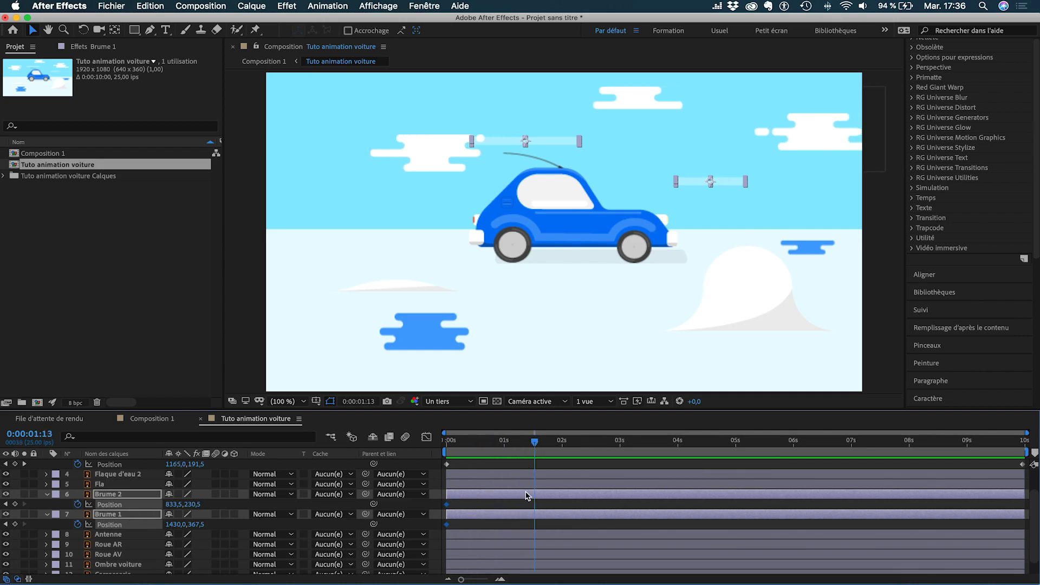
left_click_drag(684, 181, 509, 183)
left_click_drag(385, 195, 214, 196)
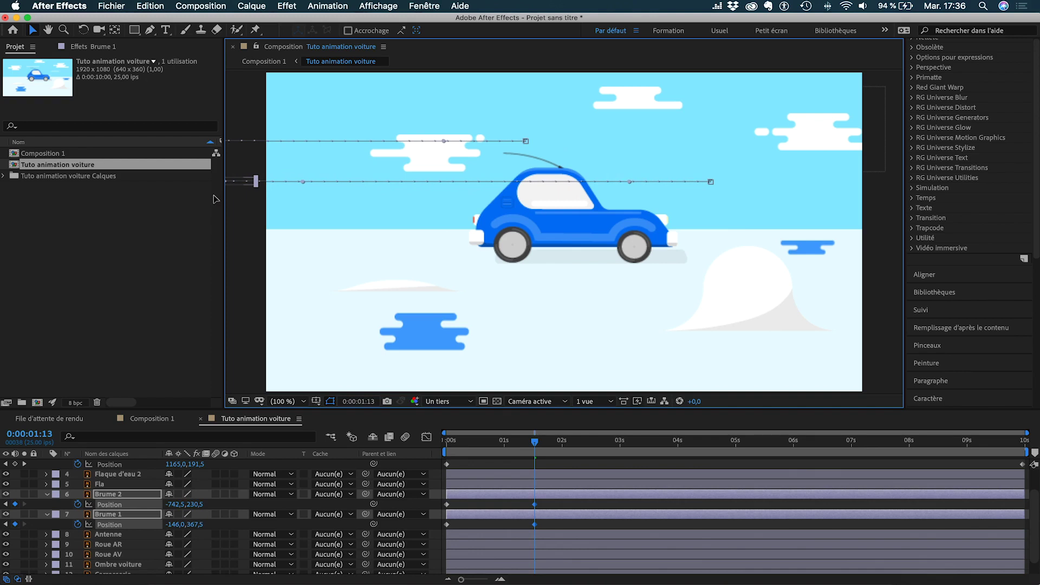
At 0:00:00:00, move both mist layers off the frame's right side, Brume 2 to about 2125.5, 230.5 and Brume 1 to about 2722, 367.5, and preview
left_click(440, 442)
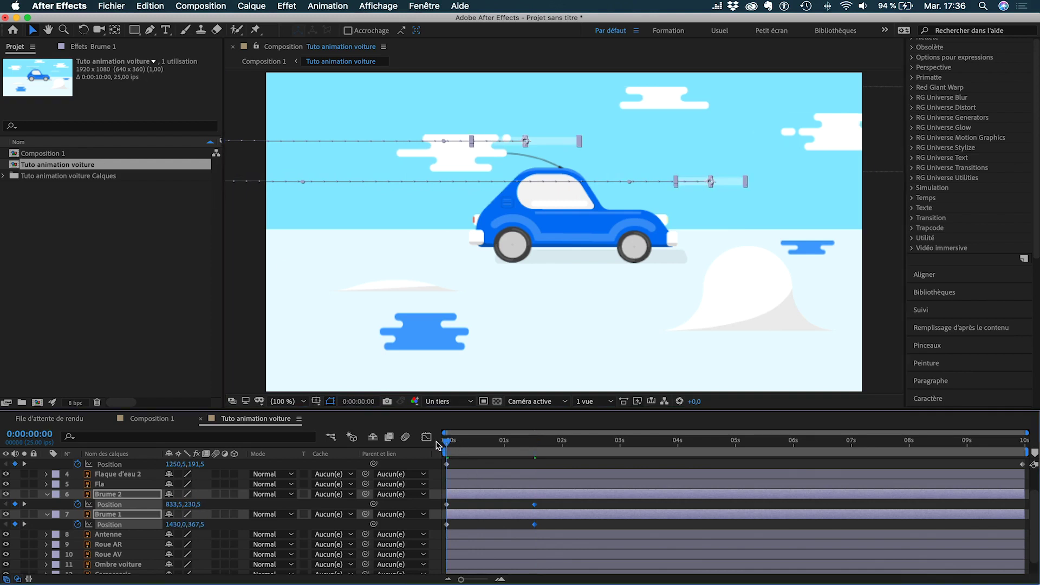
left_click_drag(745, 185, 1012, 194)
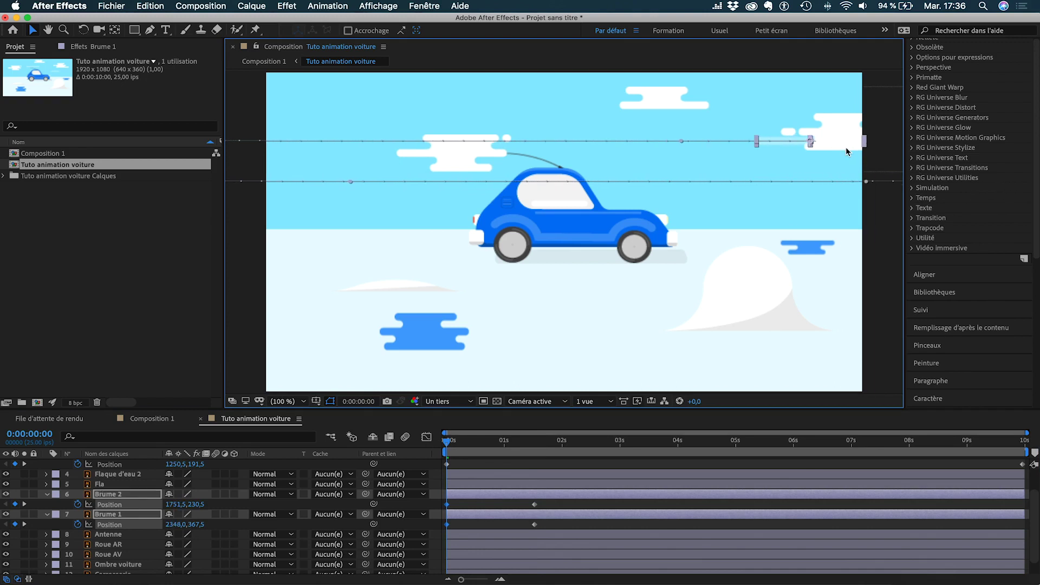
left_click_drag(808, 145, 914, 157)
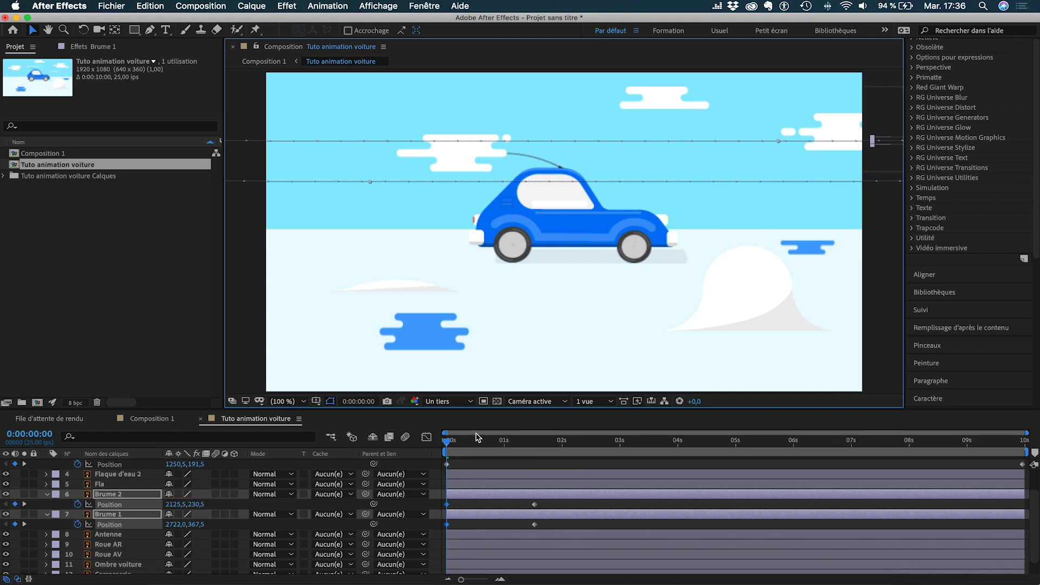
left_click(448, 445)
key("space")
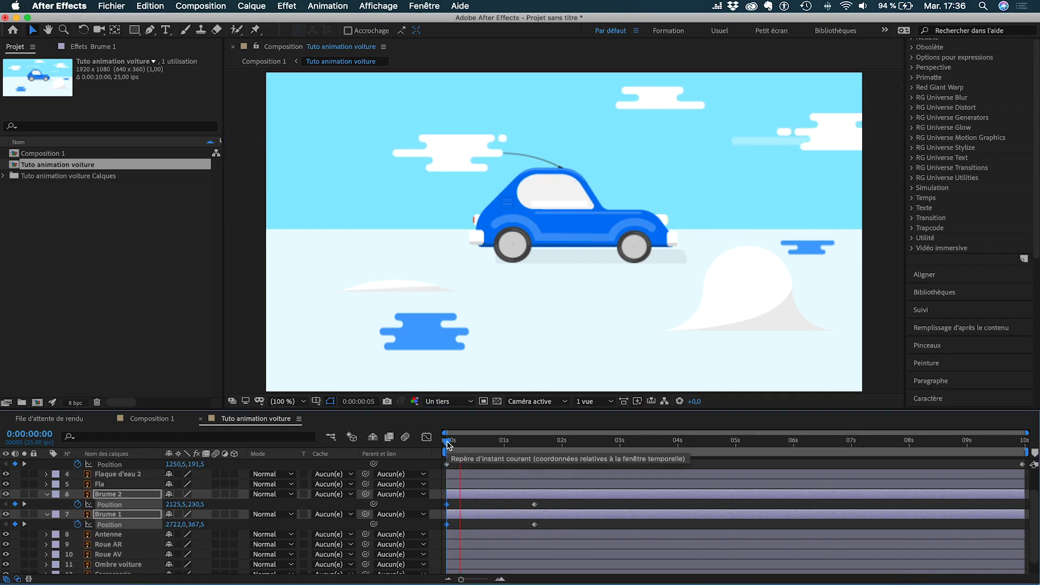
left_click(450, 442)
Speed up the mist by moving the end Position keyframes of Brume 2 and Brume 1 to 0:00:00:21, previewing the result
left_click_drag(524, 504, 543, 528)
left_click_drag(535, 525, 508, 526)
key("space")
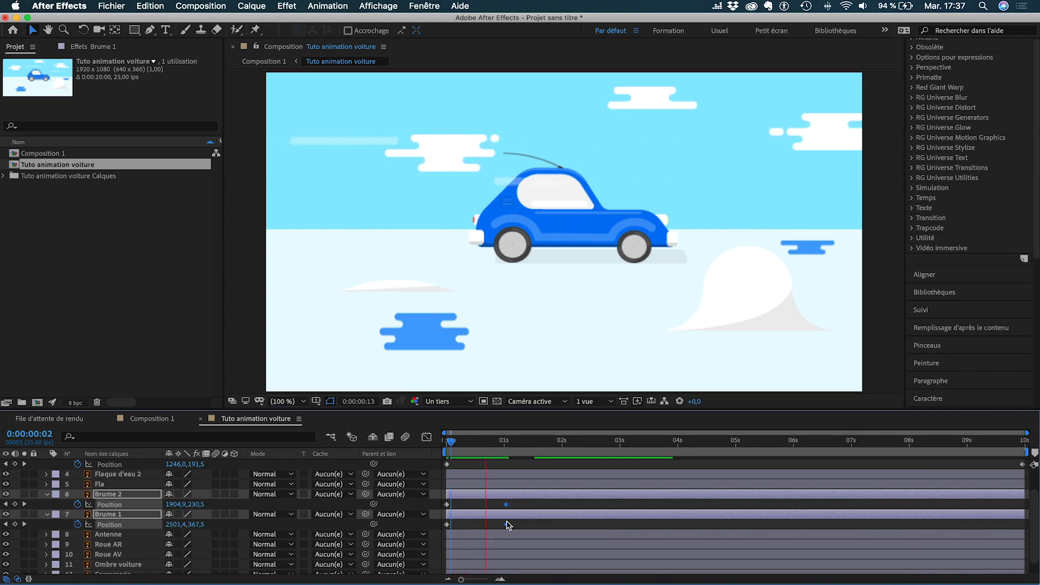
left_click(451, 442)
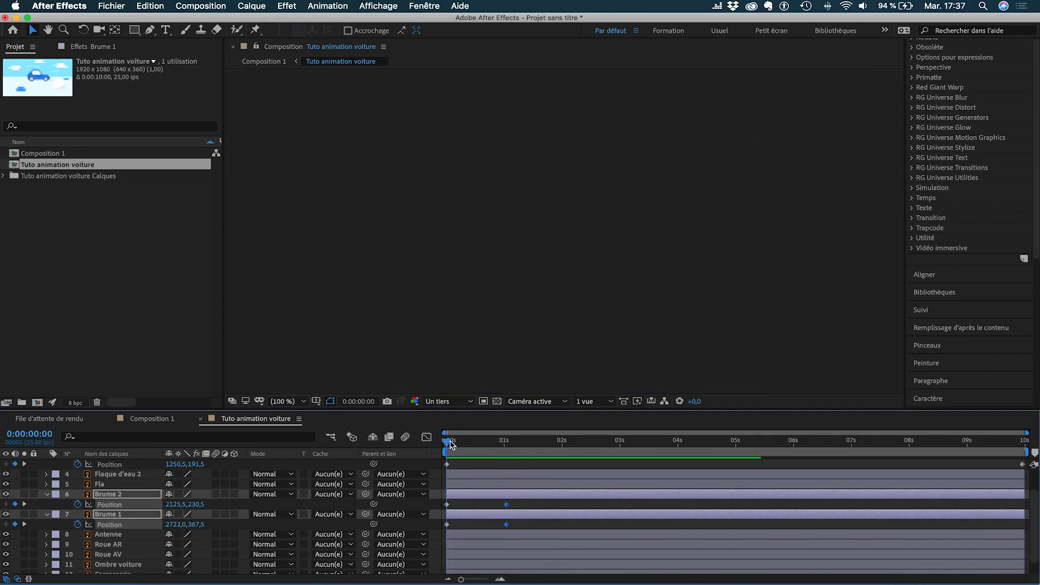
left_click_drag(506, 504, 493, 506)
left_click(445, 444)
key("space")
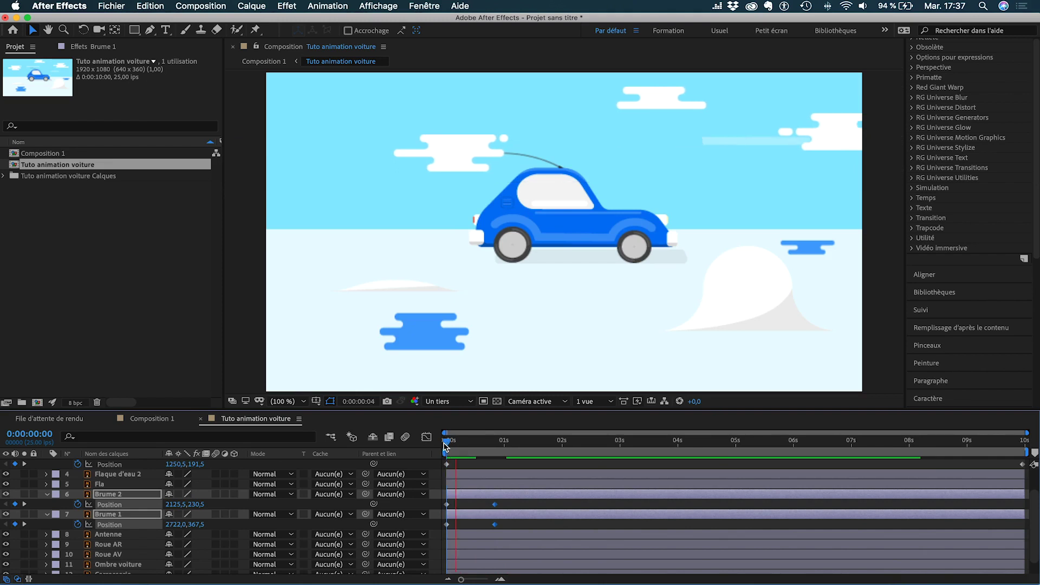
key("space")
key("space")
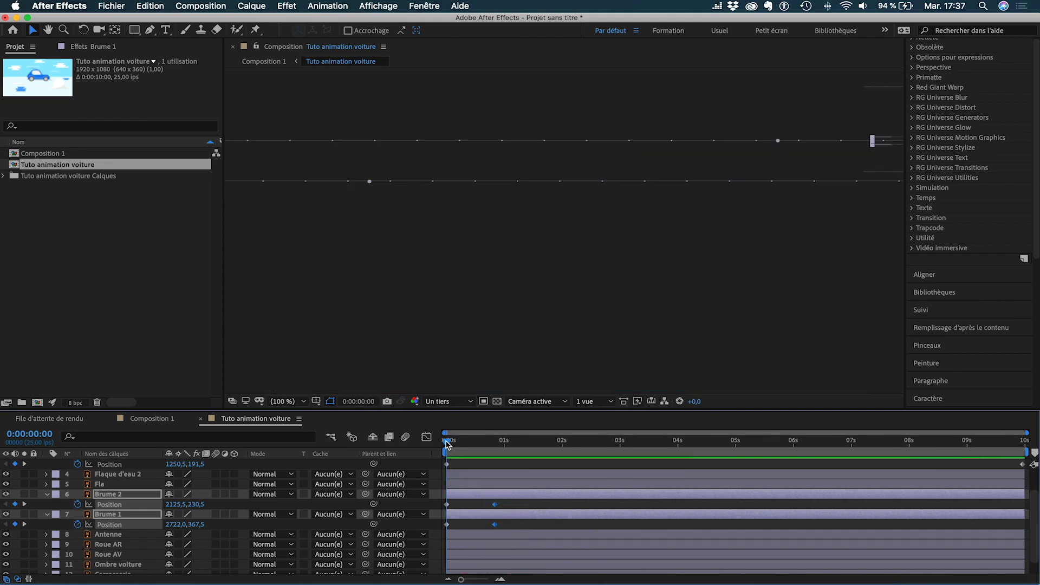
key("space")
key("space")
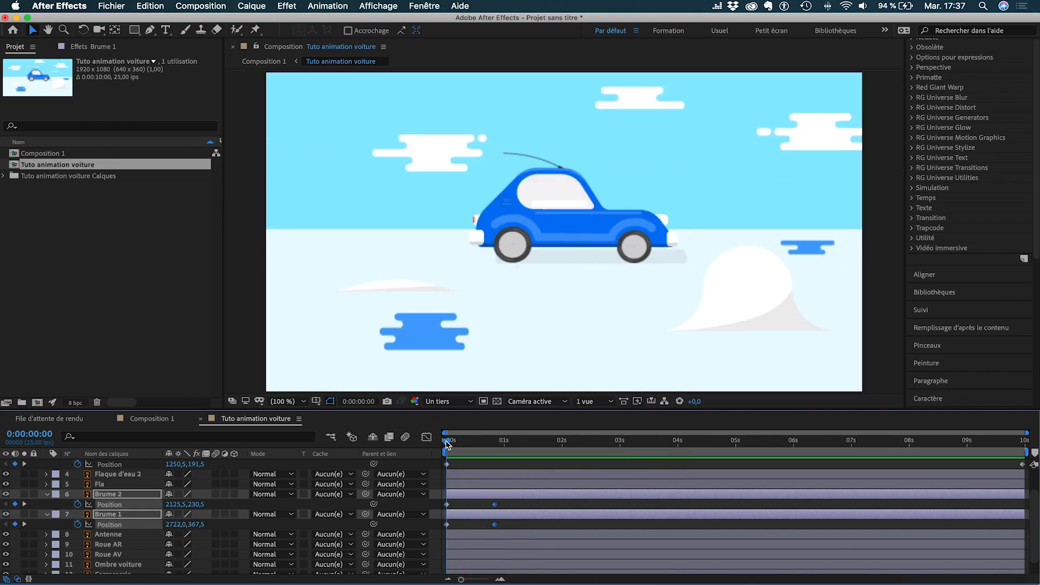
key("space")
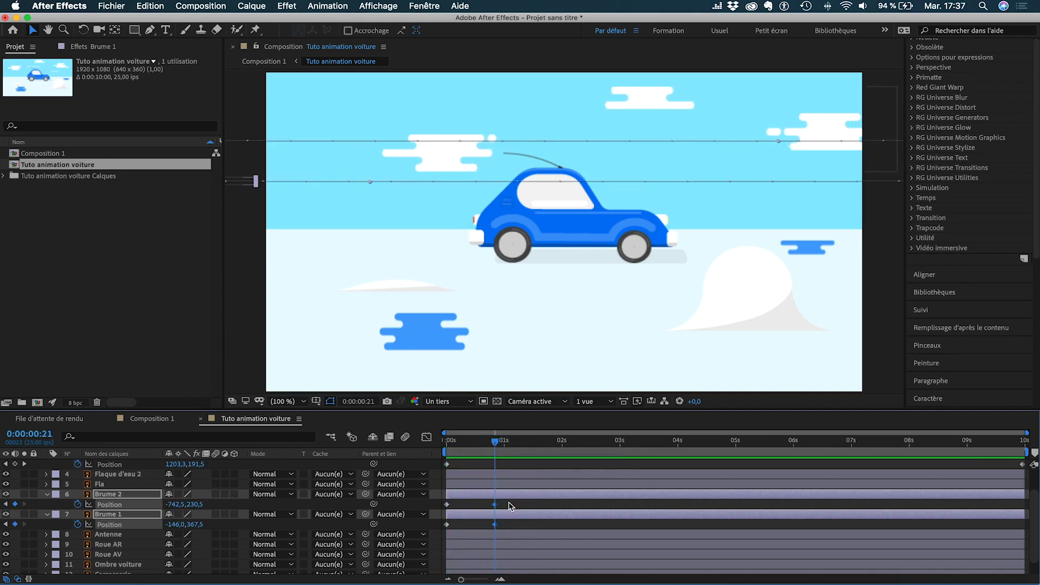
Delay the Brume 2 layer in the timeline so that it starts at about 0.7 seconds
left_click(511, 506)
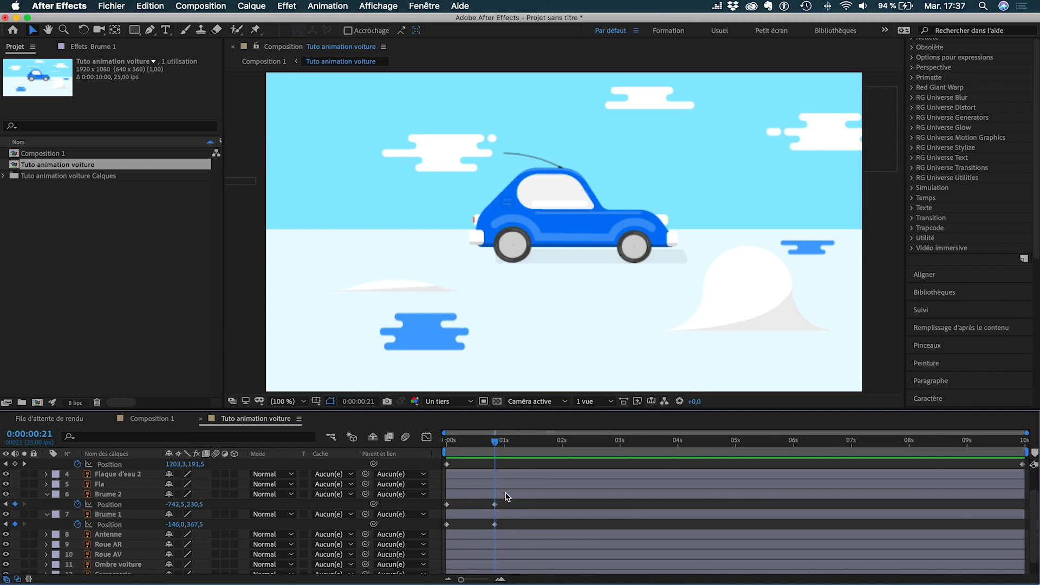
left_click(508, 497)
left_click(515, 518, "shift")
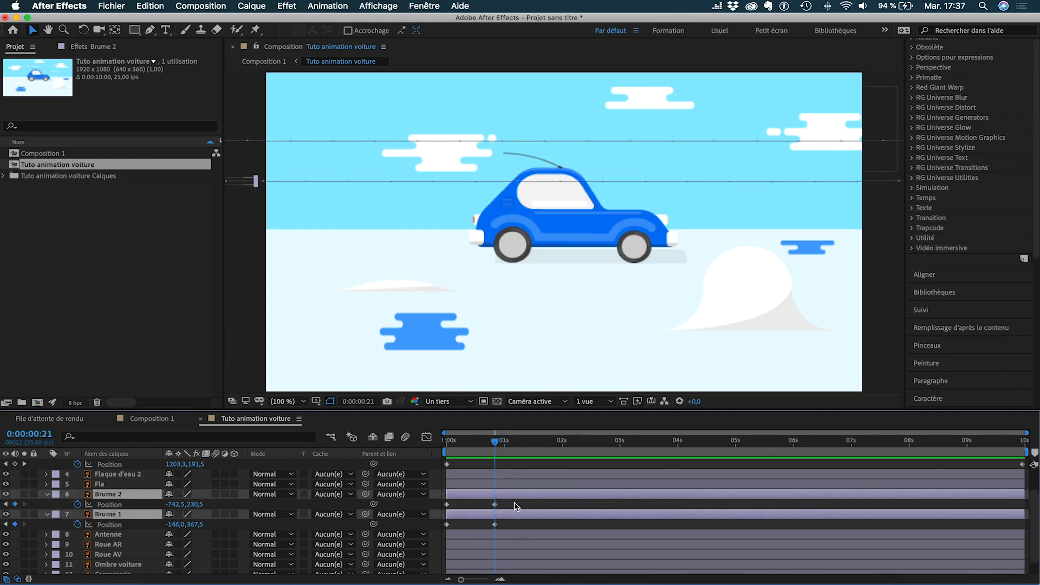
left_click(514, 506)
left_click_drag(514, 494, 553, 501)
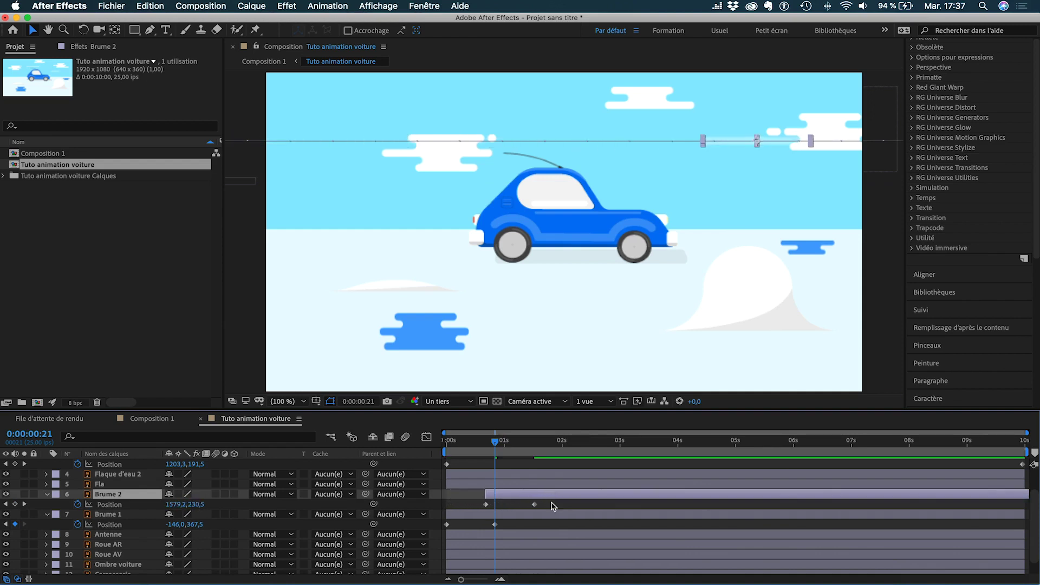
Duplicate the Brume 1 and Brume 2 layers together three times
left_click(552, 519, "shift")
key("super+d")
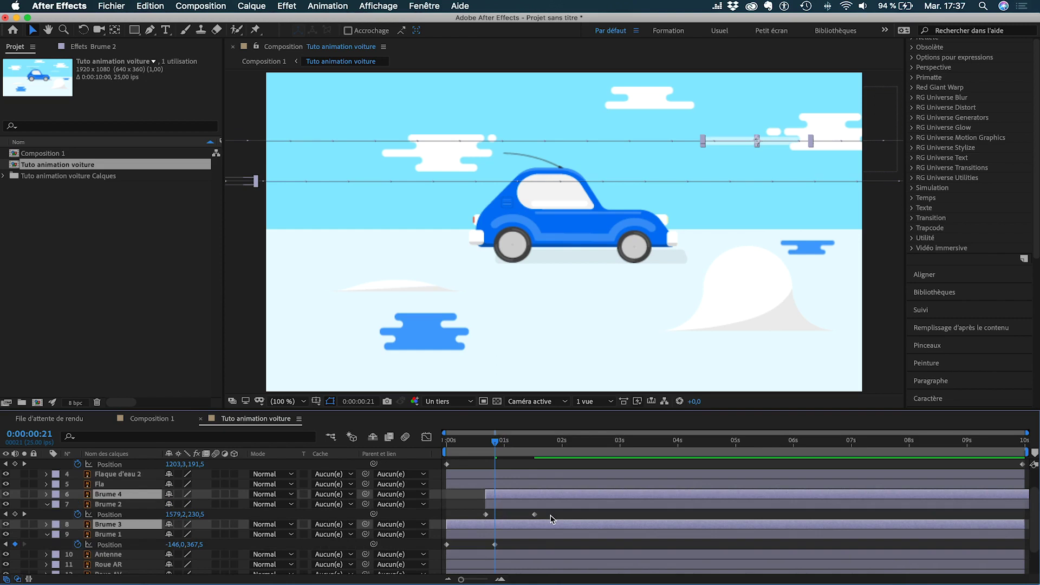
key("super+d")
key("super+d")
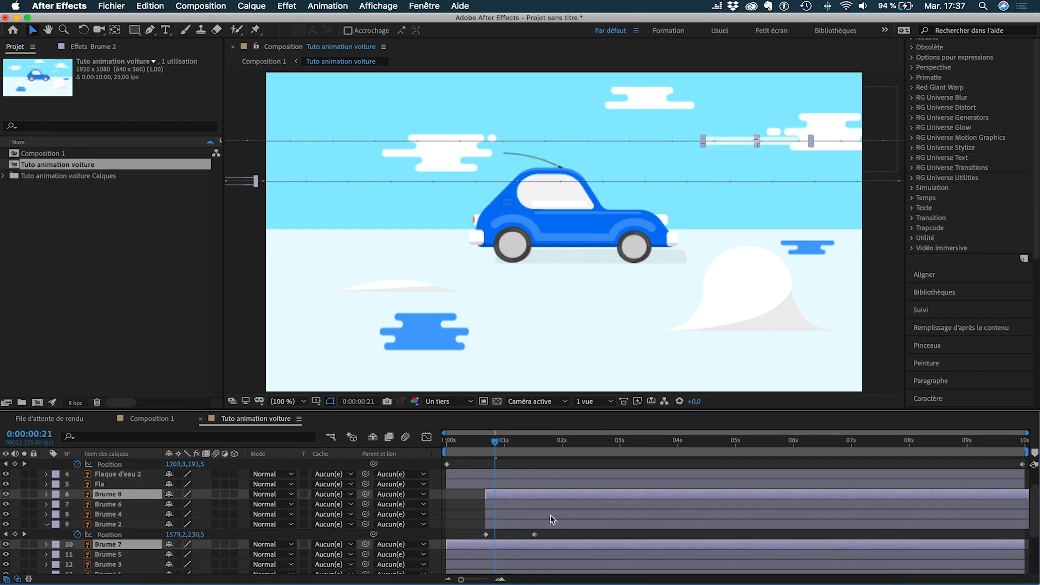
Shift the Brume 8 layer to start at about 7.9 seconds and Brume 7 at about 6.7 seconds
scroll(552, 518, "down", 2)
scroll(552, 519, "up", 1)
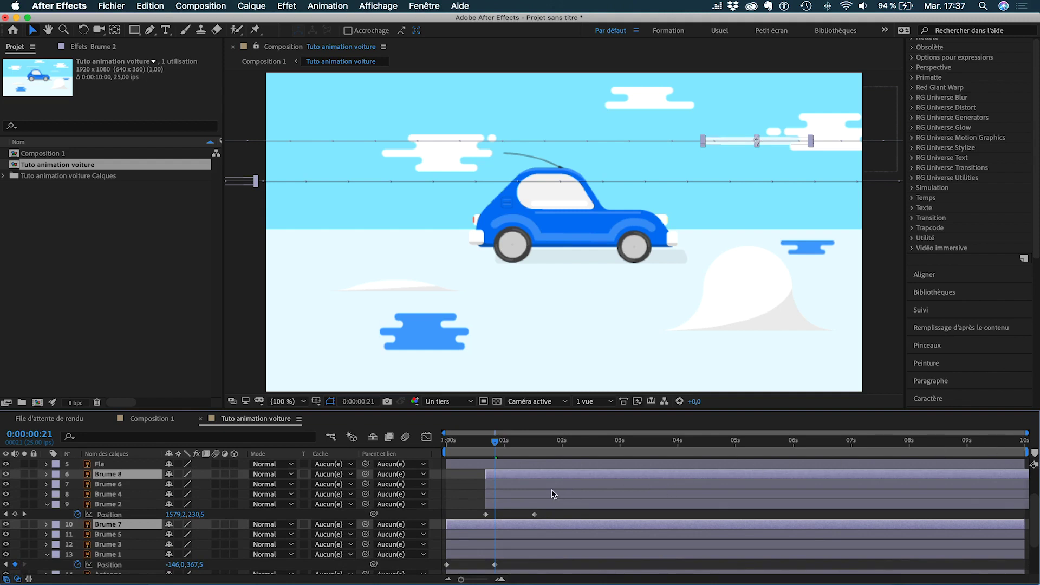
left_click_drag(539, 476, 902, 482)
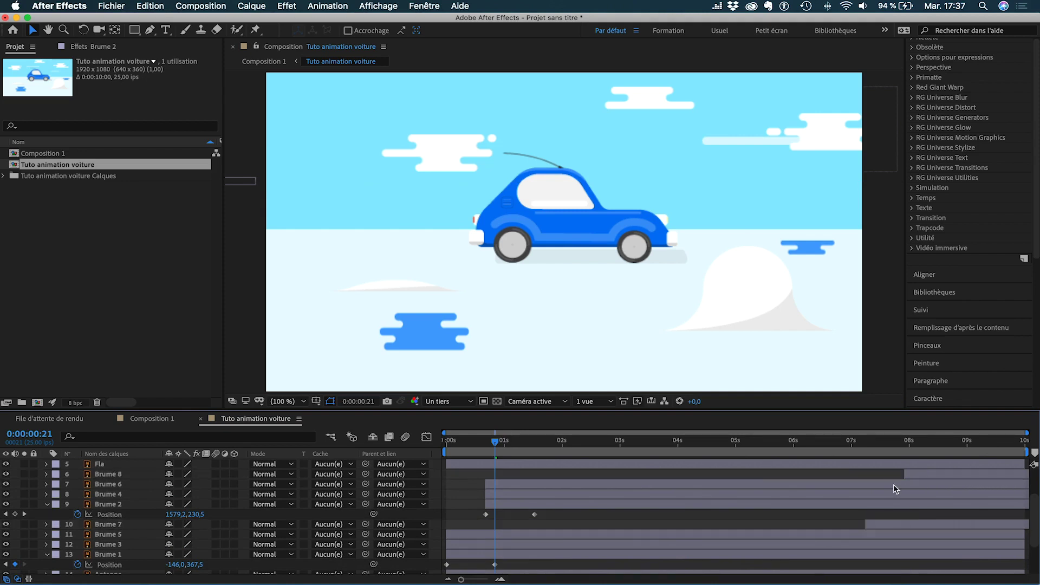
left_click_drag(910, 525, 880, 530)
Stagger the remaining mist copies: Brume 6 at about 5.2 s, Brume 3 at 1.9 s, Brume 4 at 3.2 s and Brume 5 at 4.1 s
left_click_drag(662, 484, 915, 487)
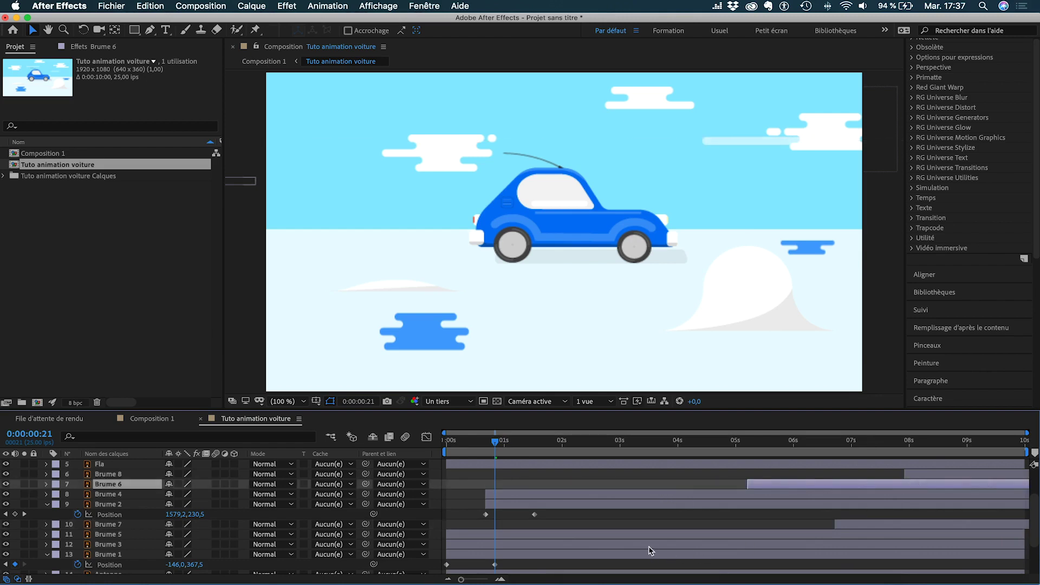
left_click_drag(642, 546, 753, 547)
left_click_drag(594, 499, 740, 502)
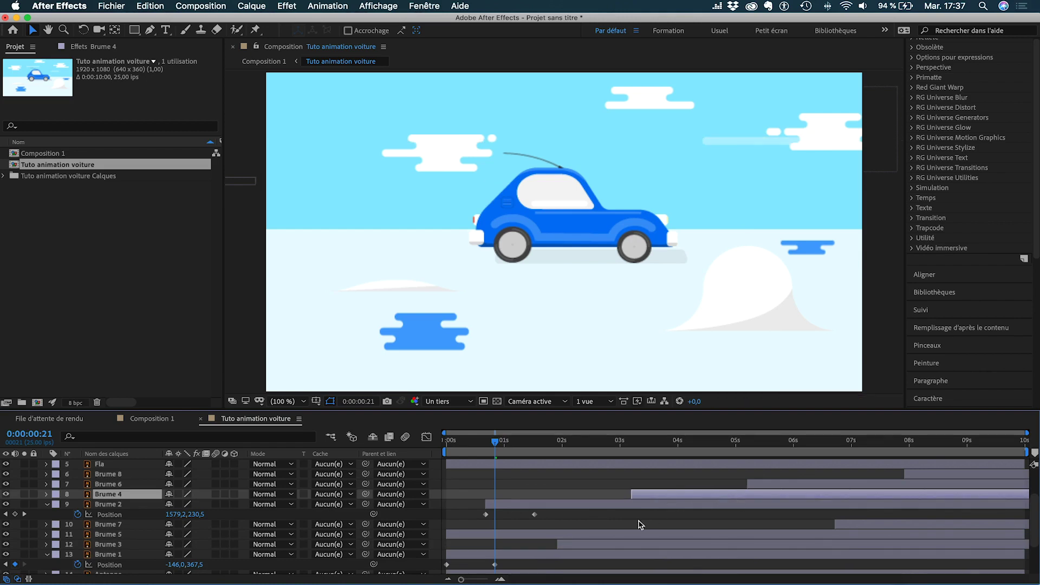
left_click_drag(610, 538, 849, 545)
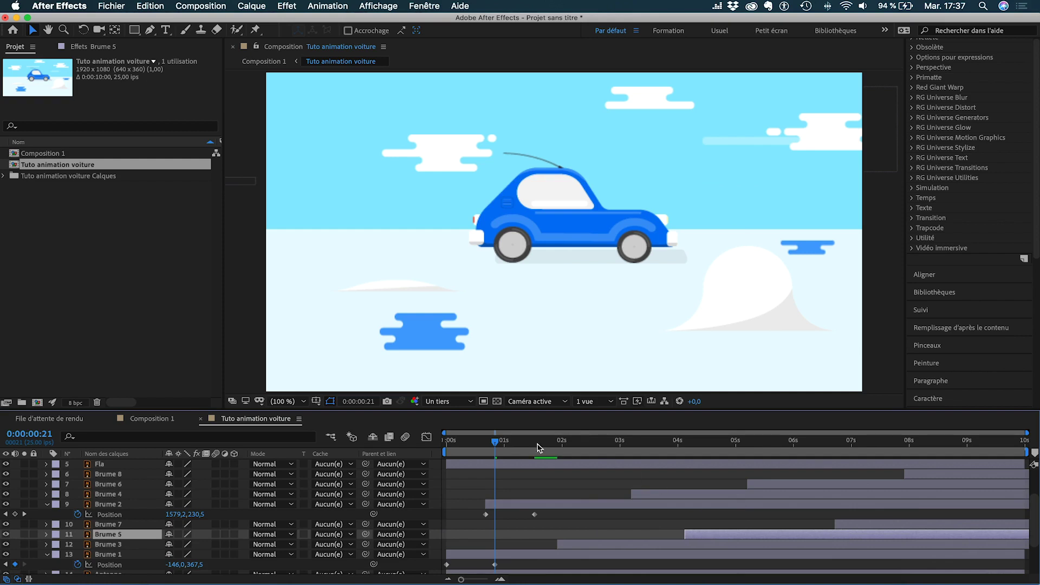
Return to 0:00:00:00 and save the project to the desktop as animation voiture.aep
left_click_drag(454, 446, 439, 447)
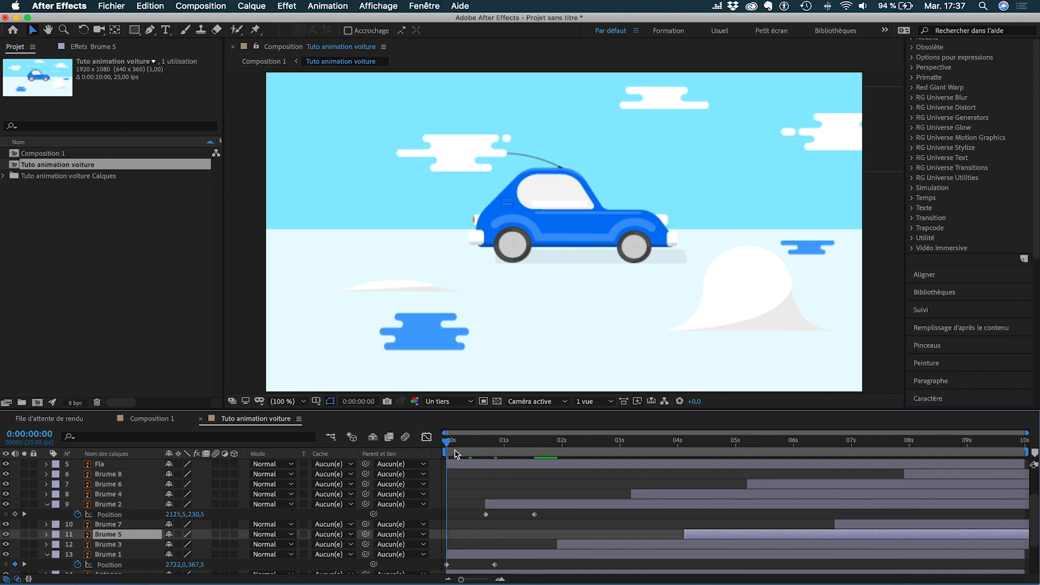
key("super+s")
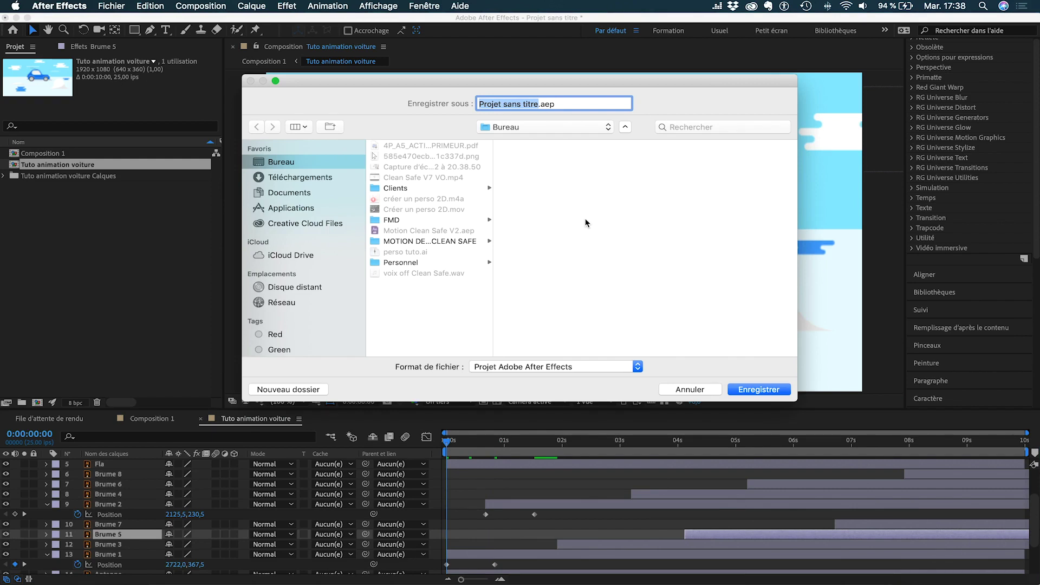
type("animation voitu")
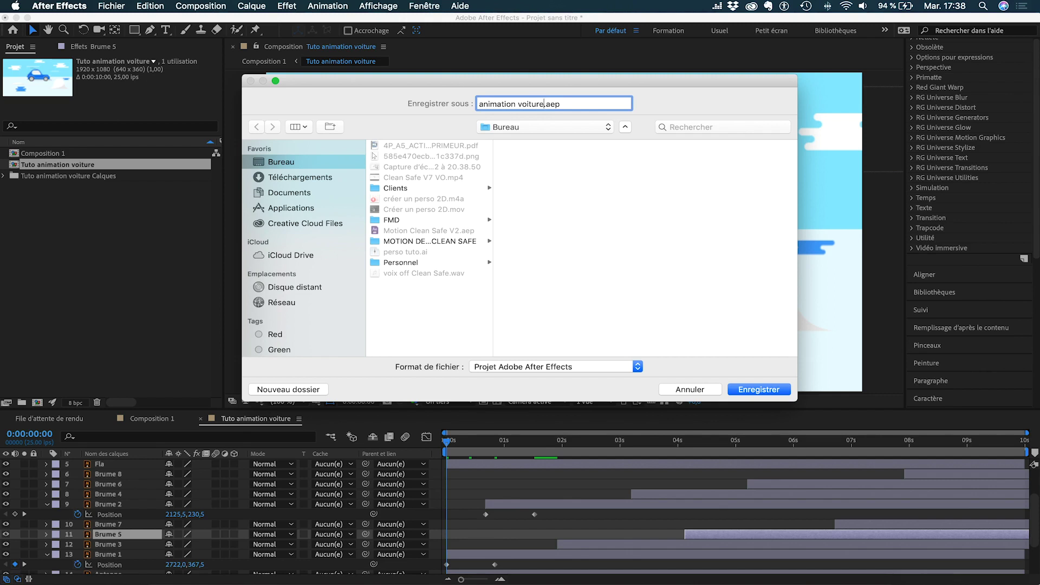
left_click(764, 390)
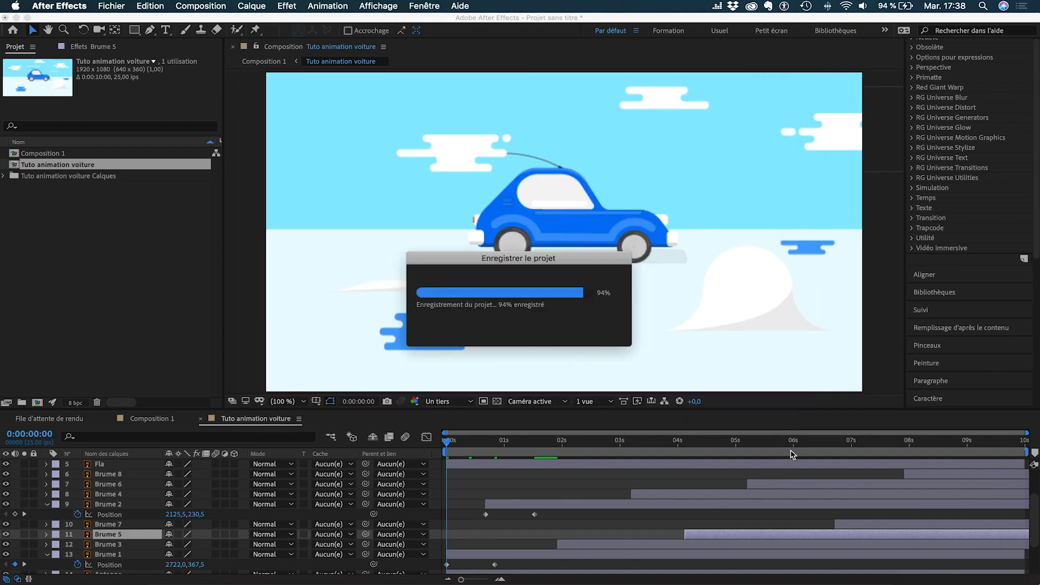
Preview the staggered mist passes, then scrub through the composition to 0:00:02:16
key("space")
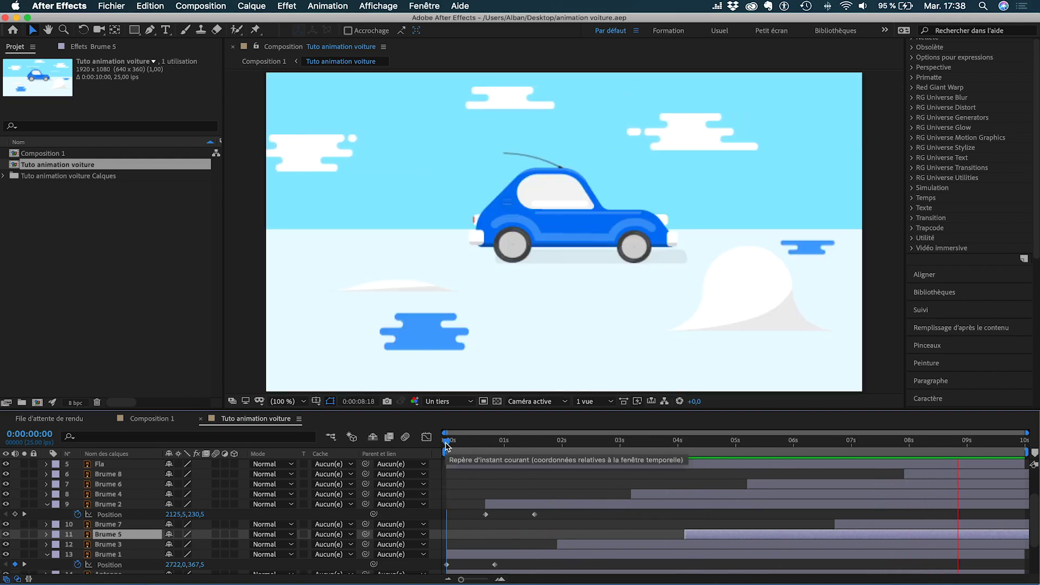
left_click(499, 441)
left_click_drag(531, 454, 599, 454)
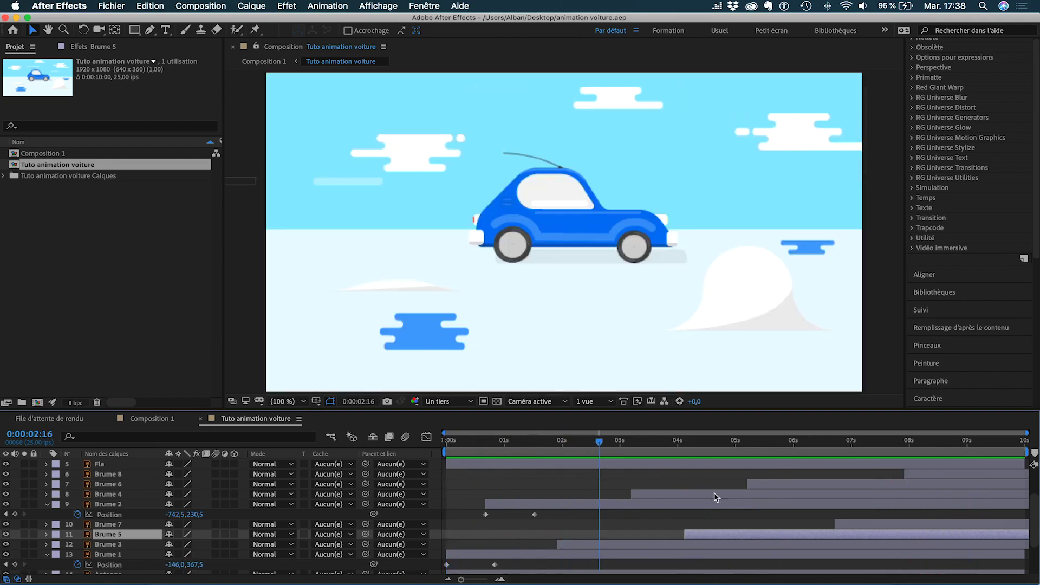
Reveal the Position property of all the Brume layers from Brume 8 down to Brume 1
left_click(929, 478)
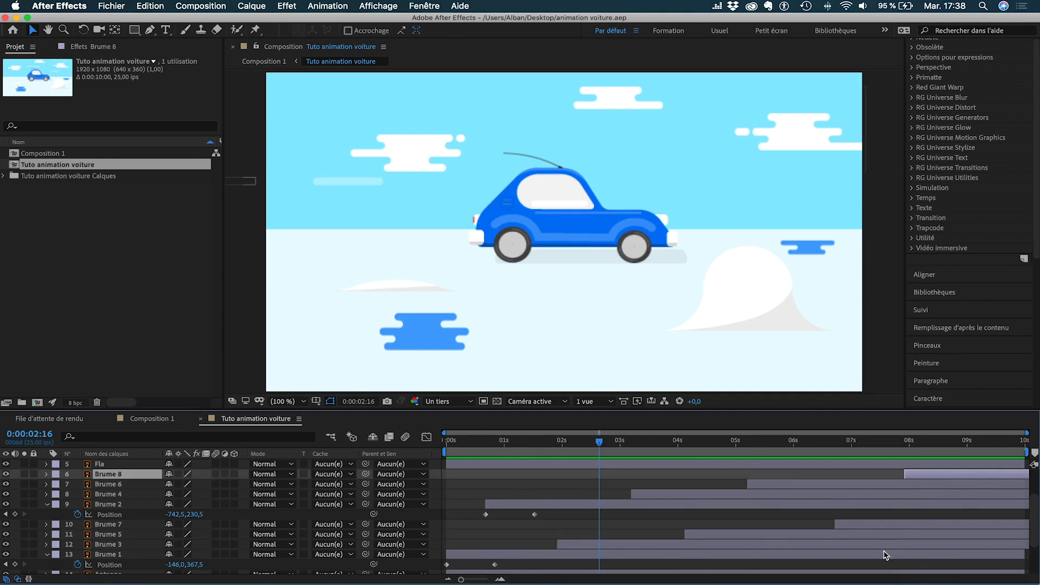
left_click(884, 556, "shift")
key("p")
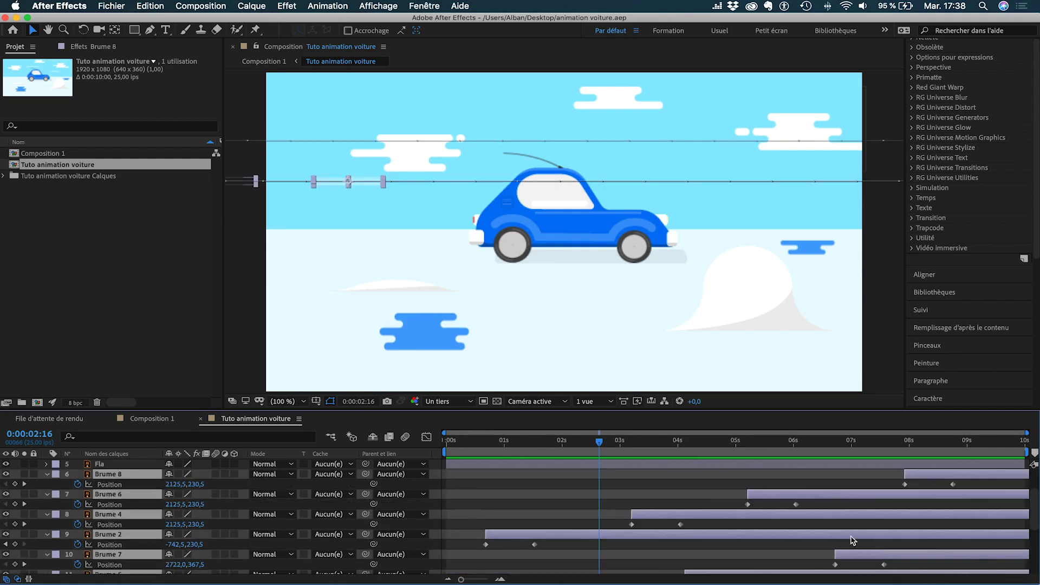
At 0:00:04:01, raise both Brume 4 Position keyframes together, to a Y position of about 86.5
left_click(695, 490)
left_click(681, 445)
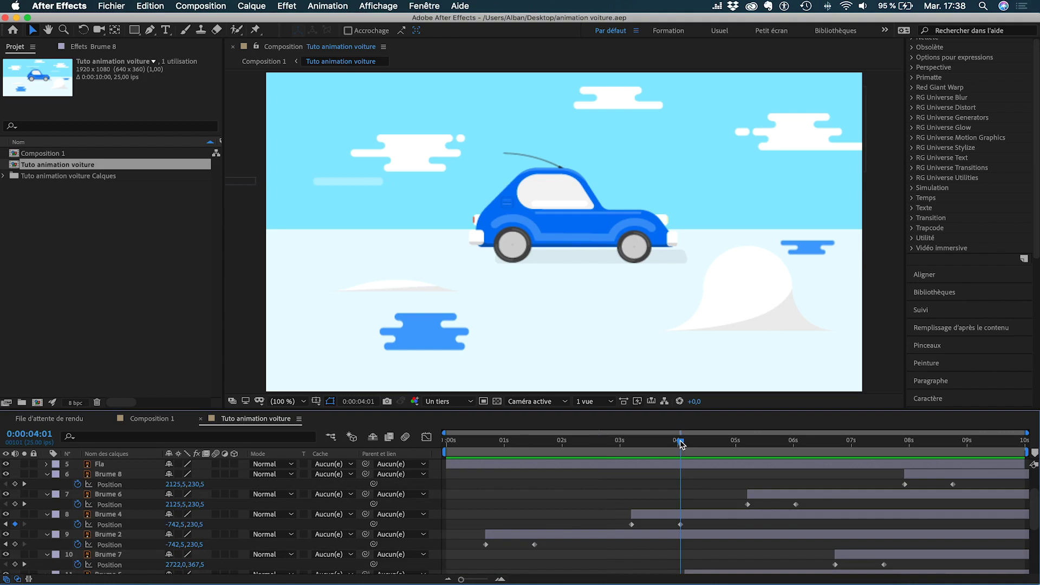
left_click(670, 519)
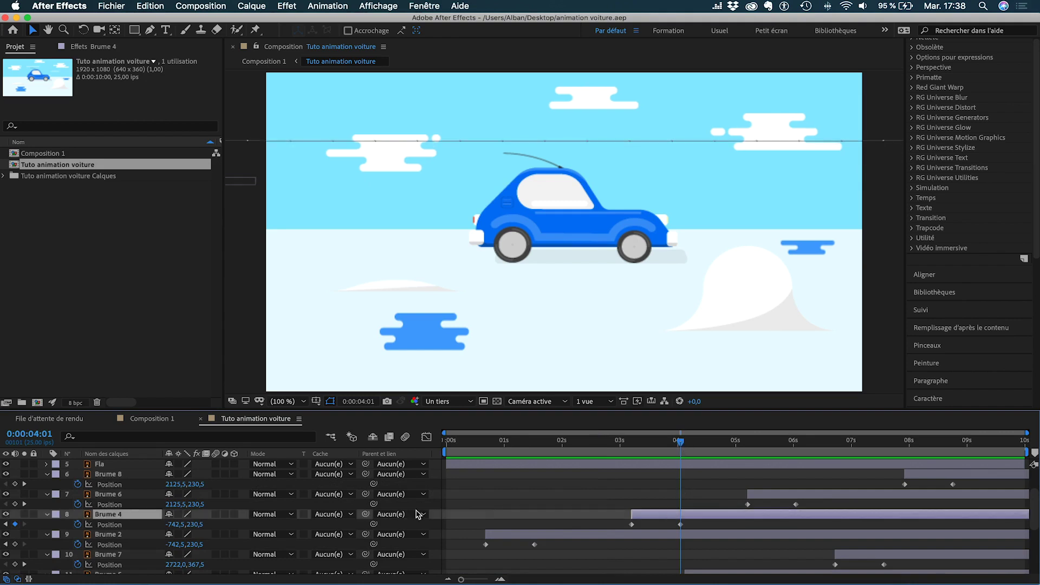
left_click(123, 525)
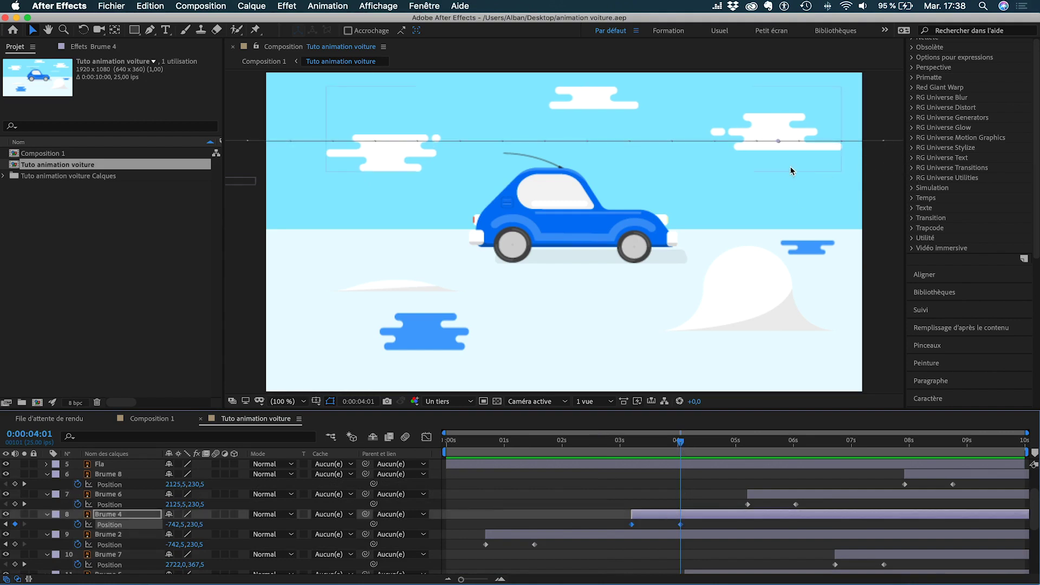
key("comma")
left_click_drag(283, 190, 286, 171)
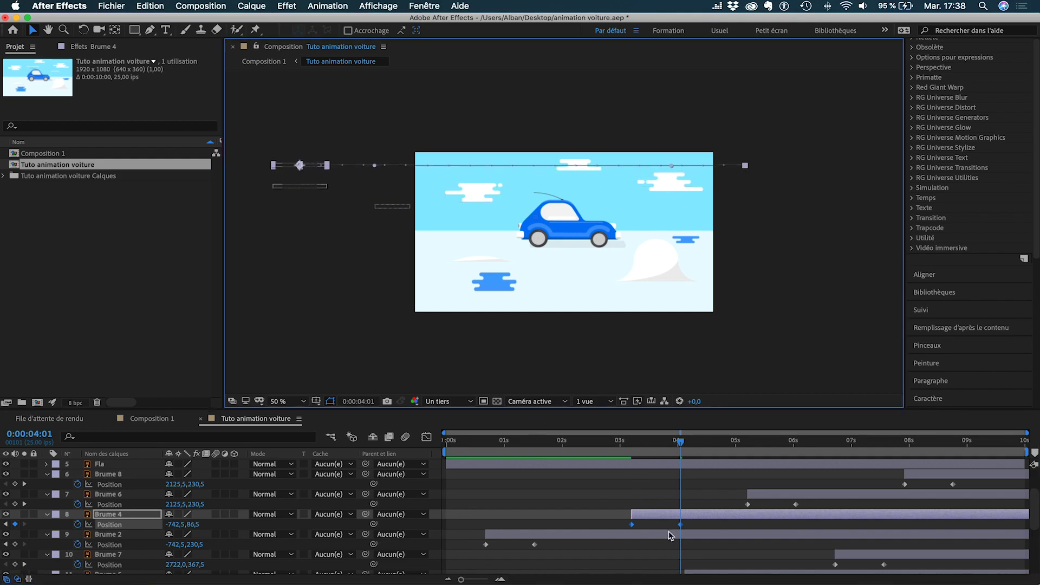
At 0:00:06:01, lower both Brume 6 Position keyframes together, to a Y position of about 626.5
left_click(794, 443)
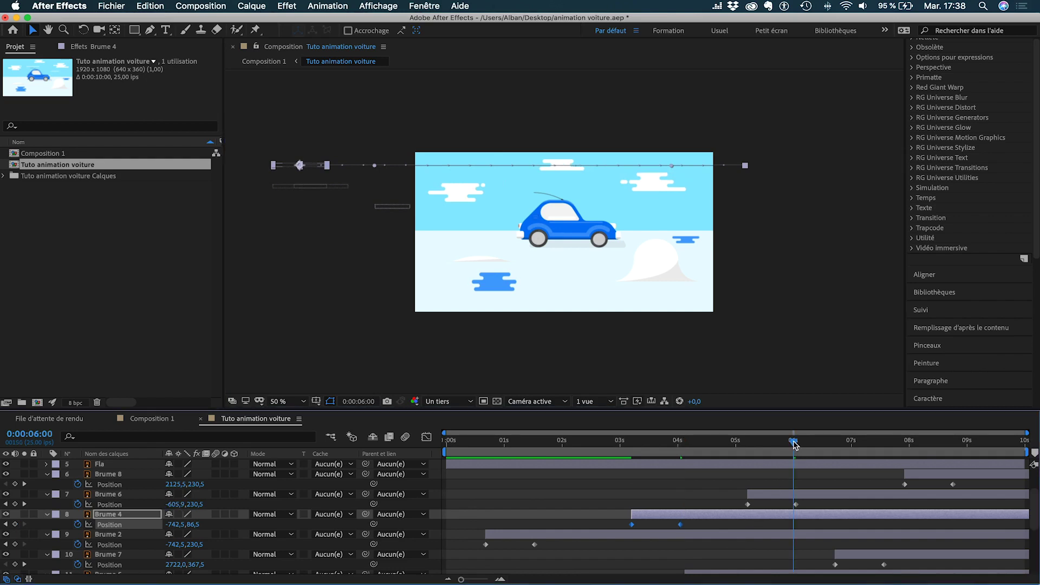
left_click(795, 443)
left_click(787, 499)
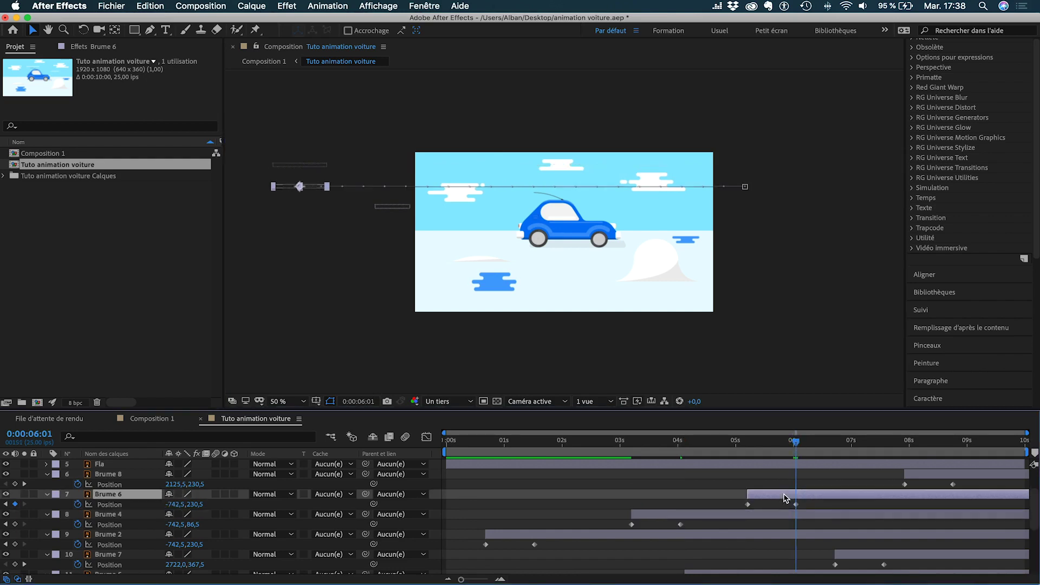
left_click(112, 505)
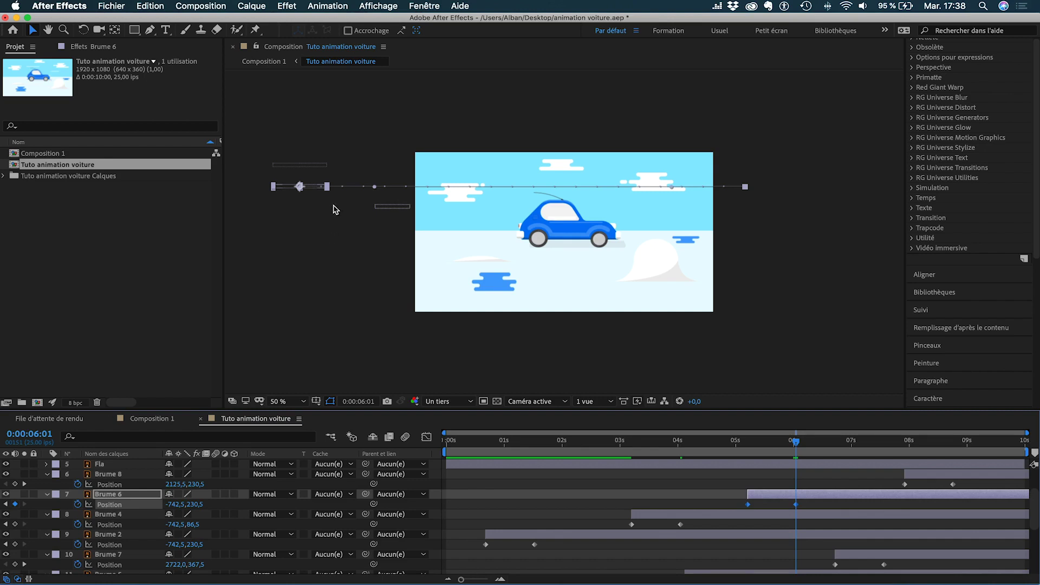
left_click_drag(318, 192, 317, 249)
At 0:00:02:19, raise both Brume 3 Position keyframes together to a Y position of 183.5
scroll(702, 547, "down", 4)
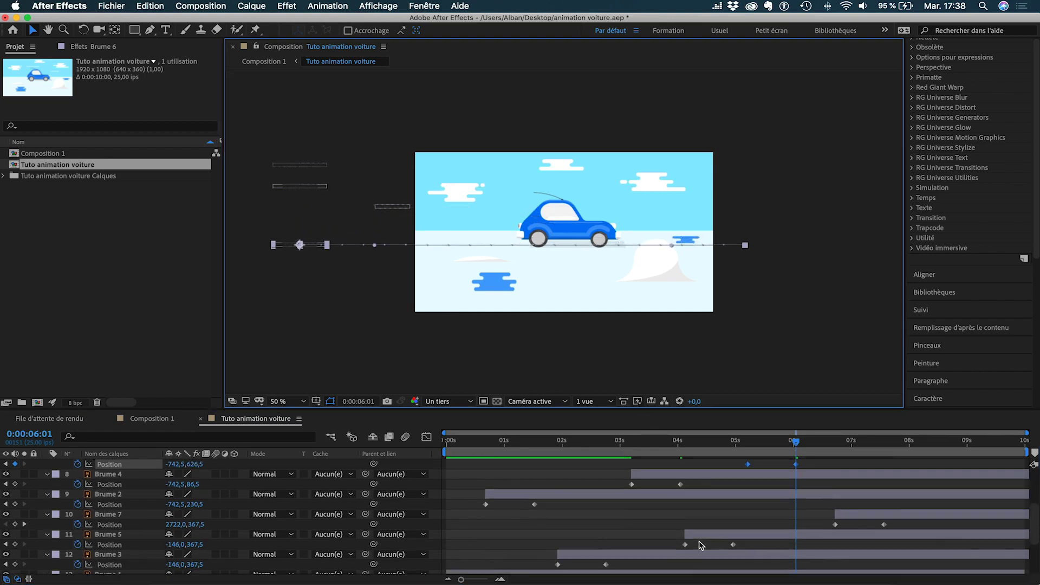
left_click(736, 446)
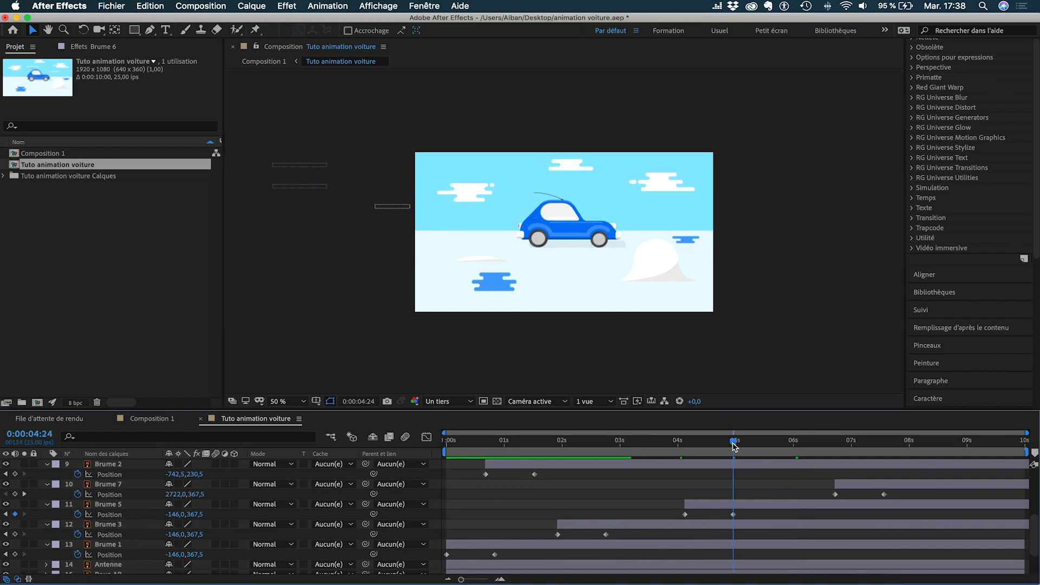
left_click_drag(734, 445, 609, 461)
left_click(621, 524)
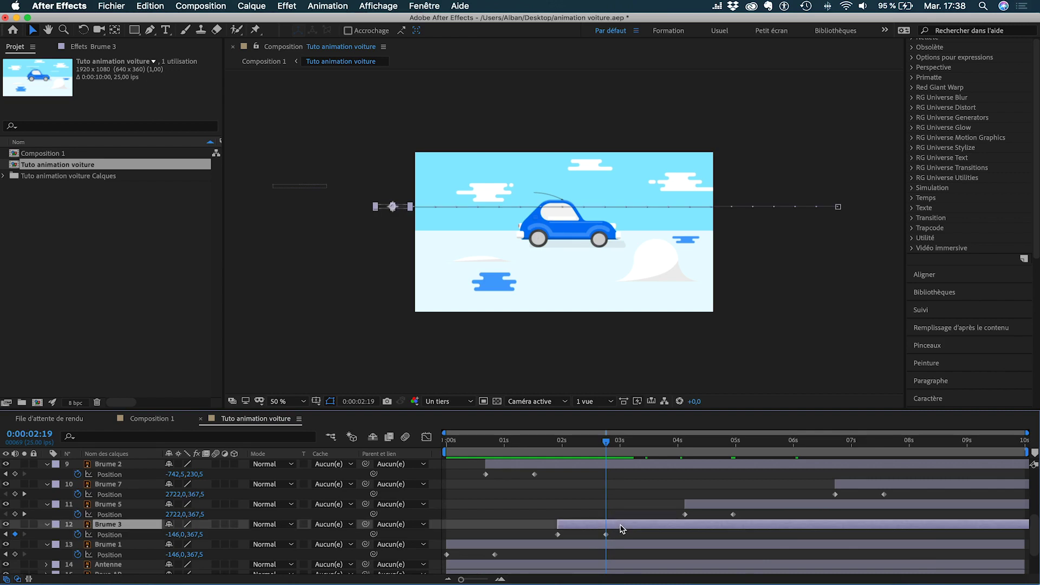
left_click(110, 534)
left_click(384, 198)
key("shift+Up")
key("shift+Up")
key("shift+Up")
key("shift+Up")
key("shift+Up")
key("shift+Up")
key("shift+Up")
key("shift+Up")
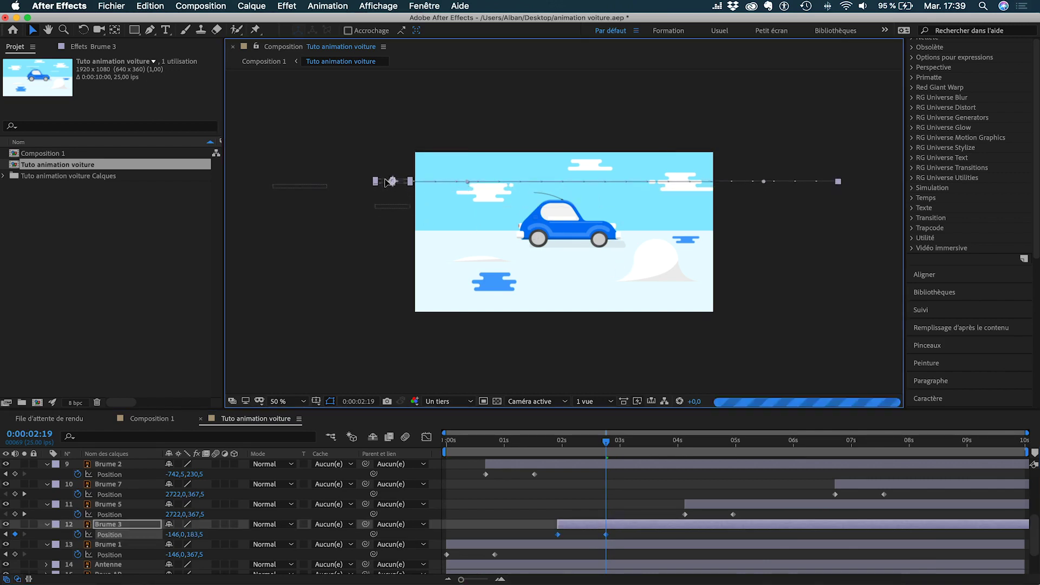
left_click(426, 437)
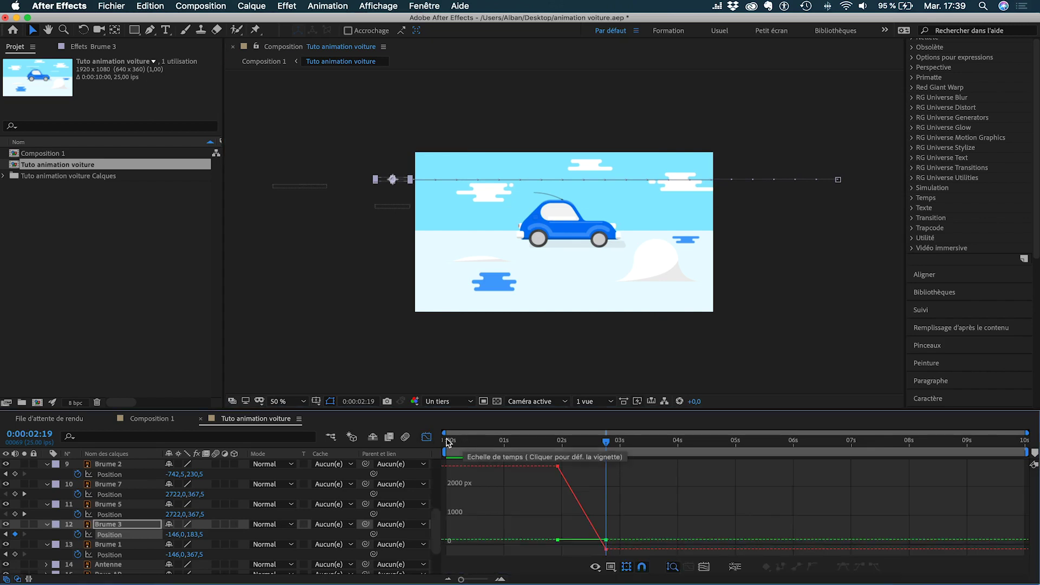
left_click(427, 437)
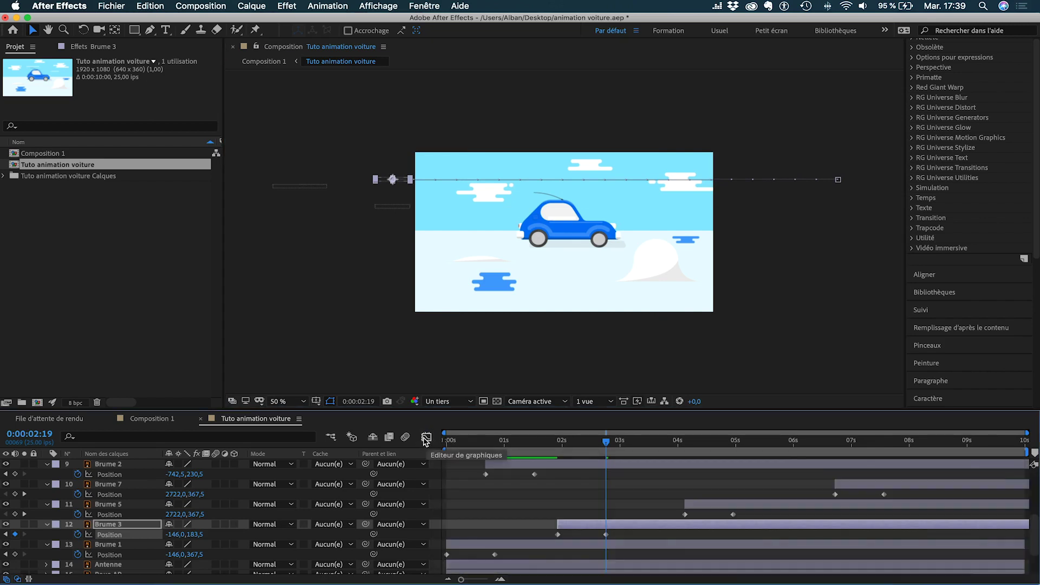
Set the composition view to 100% and preview the mist at its different heights from 0:00:00:04
left_click(289, 402)
left_click(306, 191)
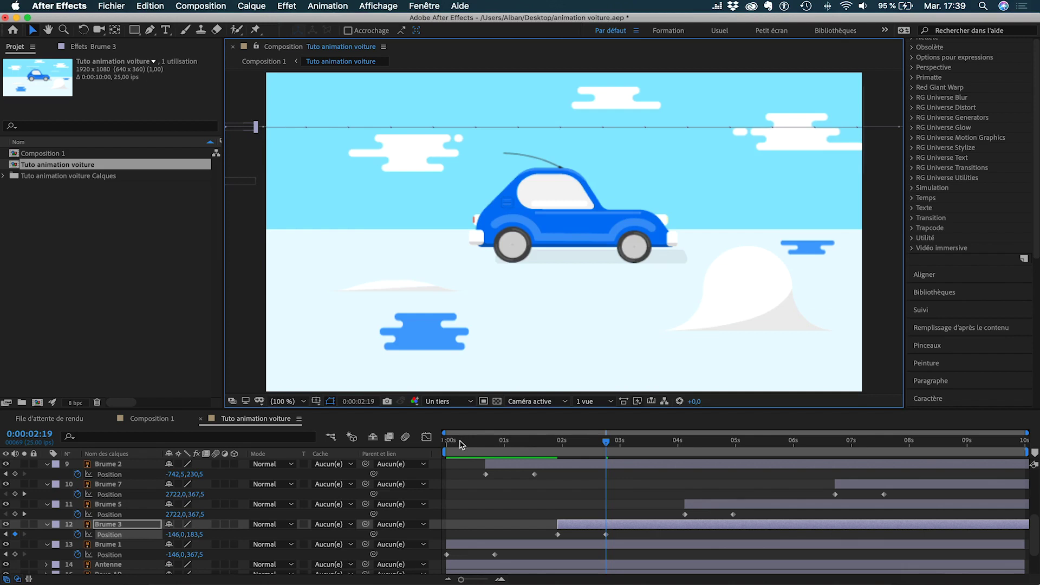
left_click(438, 445)
left_click(458, 444)
key("space")
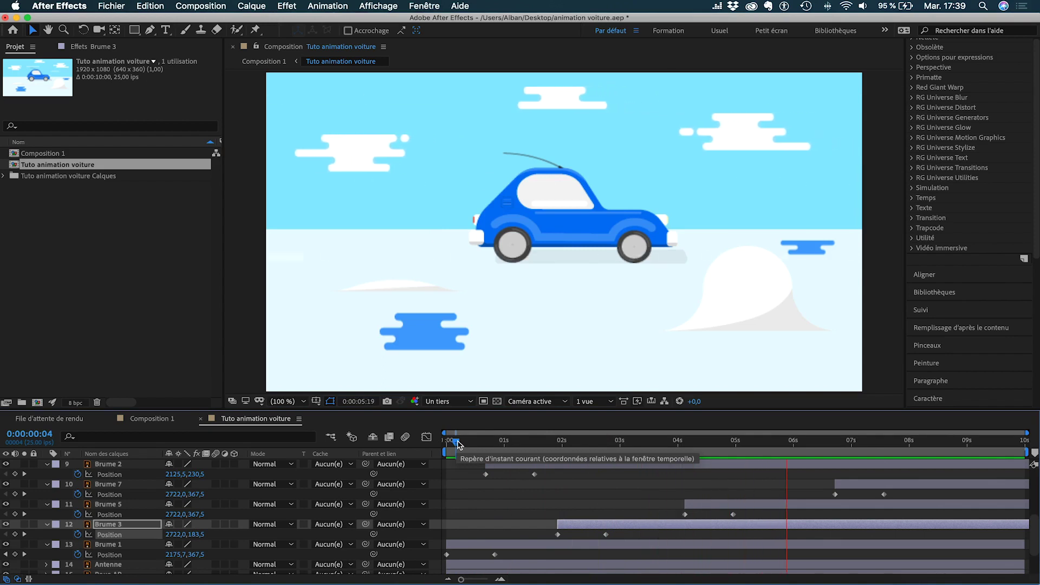
Precompose the two snow layers and two puddle layers into a new composition named "obstacles", transferring all attributes
left_click(445, 443)
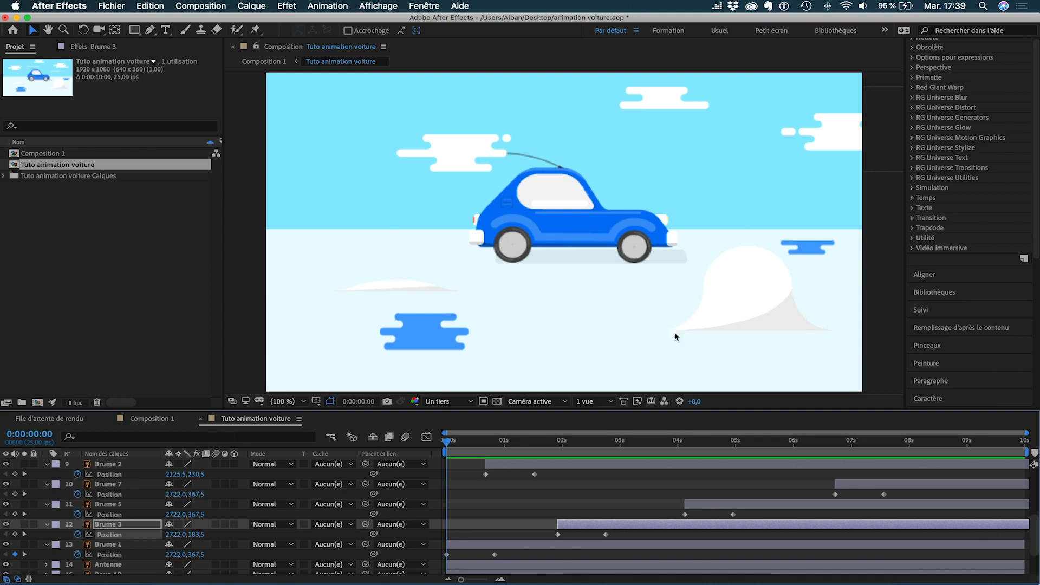
left_click(814, 244)
left_click(780, 293, "shift")
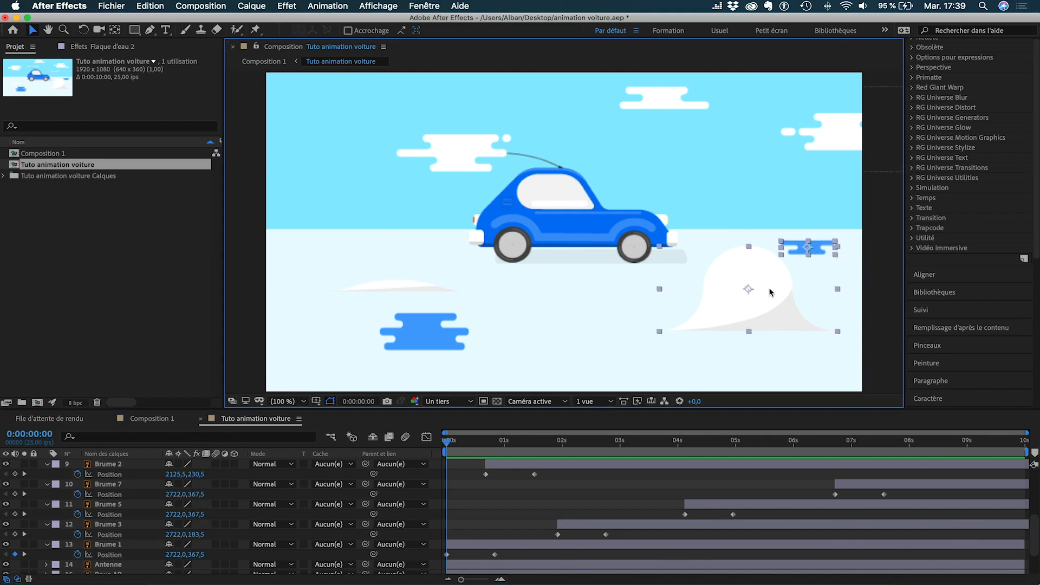
left_click(457, 332, "shift")
left_click(404, 286, "shift")
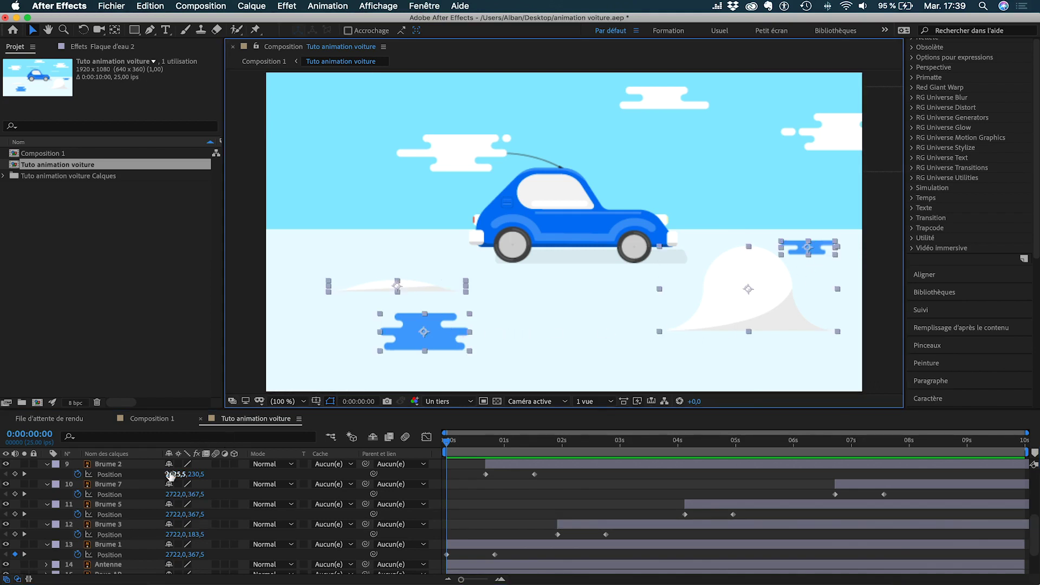
scroll(135, 497, "up", 5)
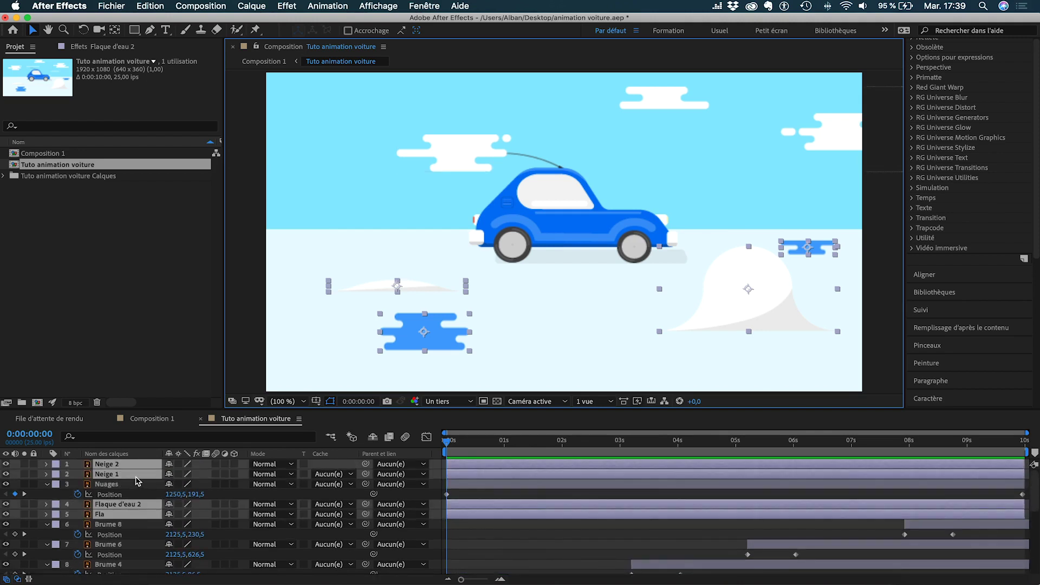
right_click(135, 476)
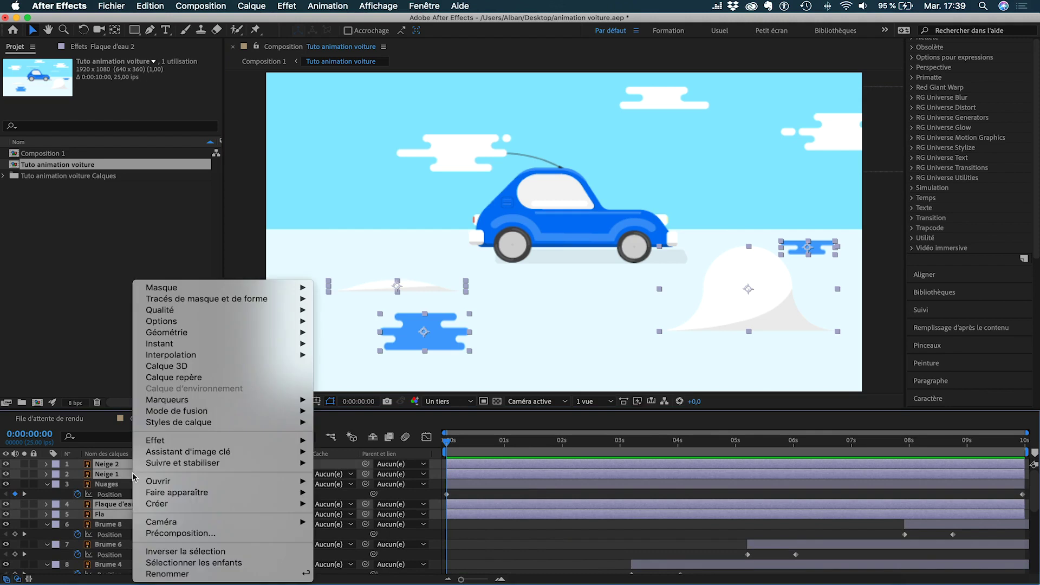
left_click(178, 534)
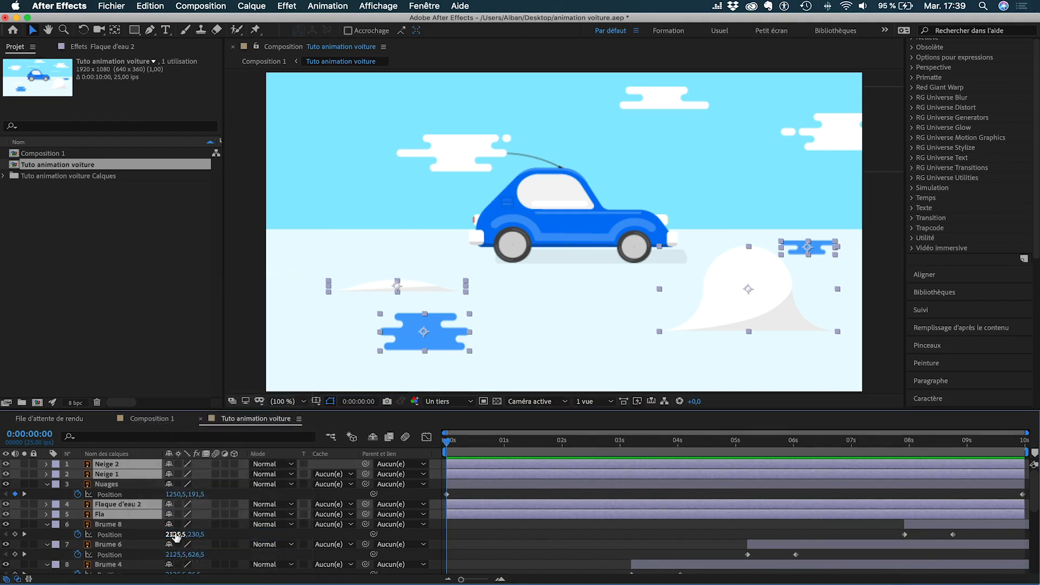
type("obsta")
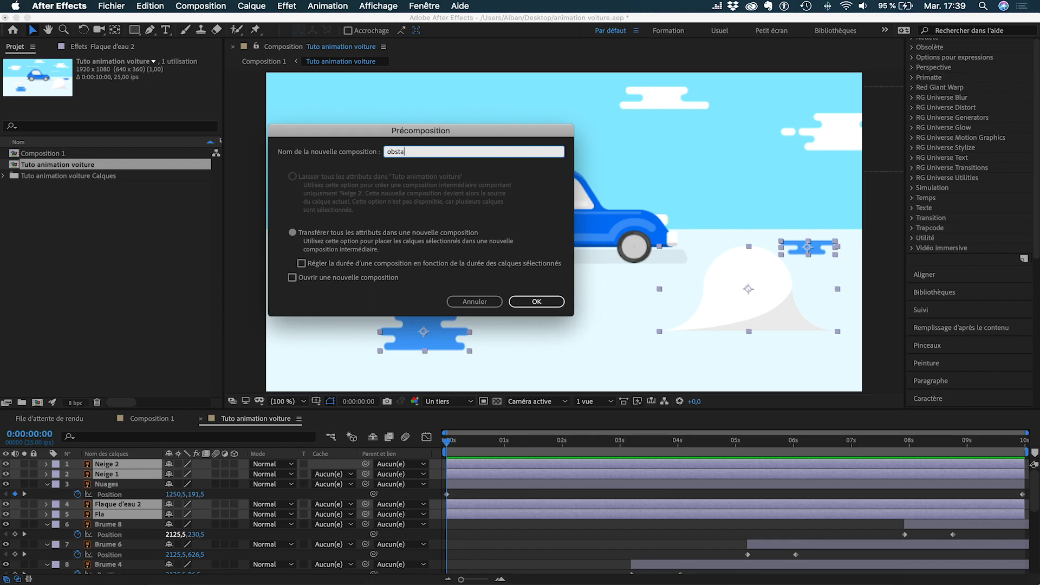
type("cles")
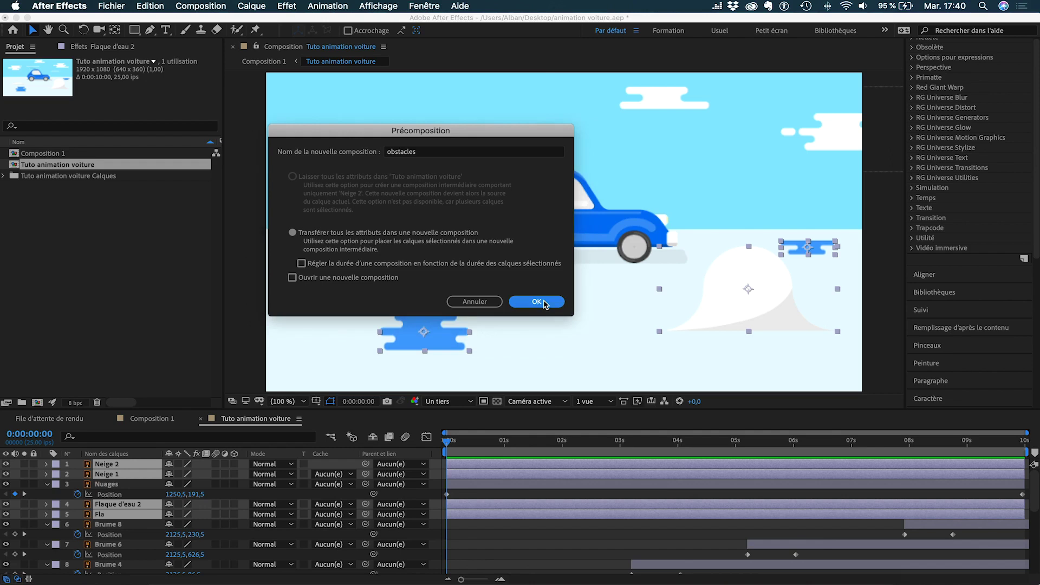
left_click(545, 304)
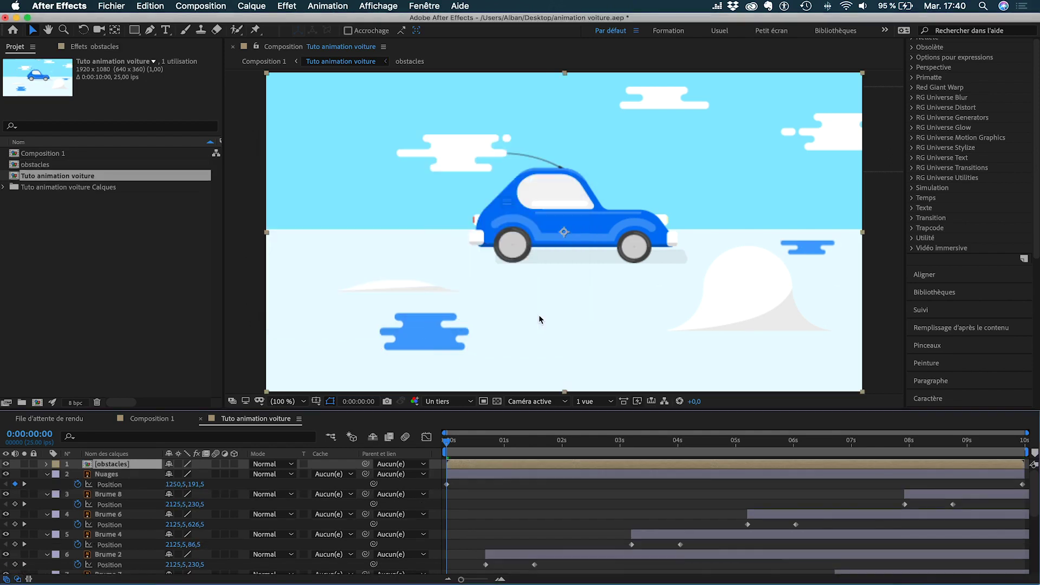
Open the obstacles precomposition, unlock its aspect ratio and widen it to 8270 px
double_click(119, 466)
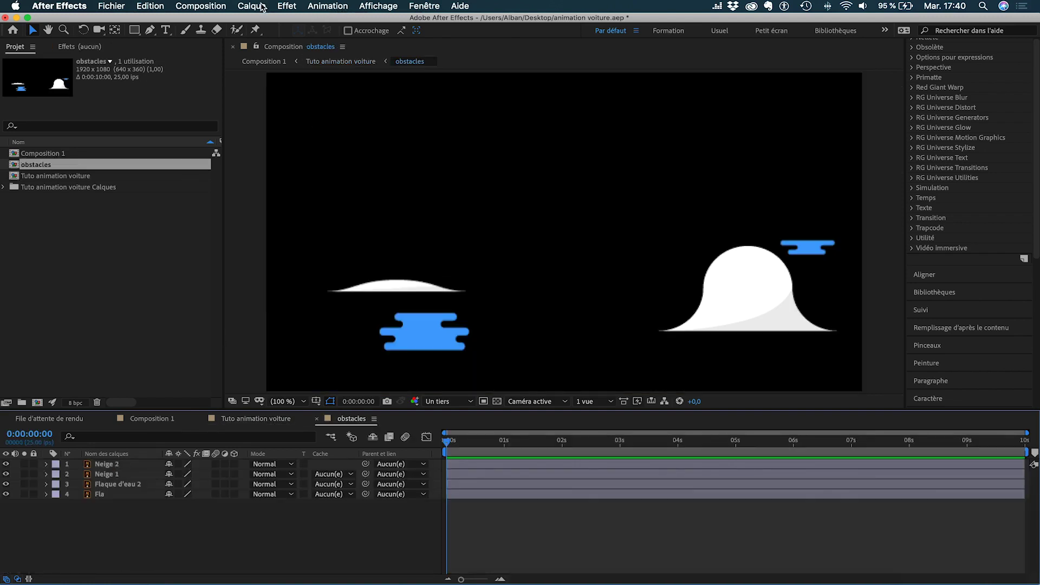
left_click(210, 9)
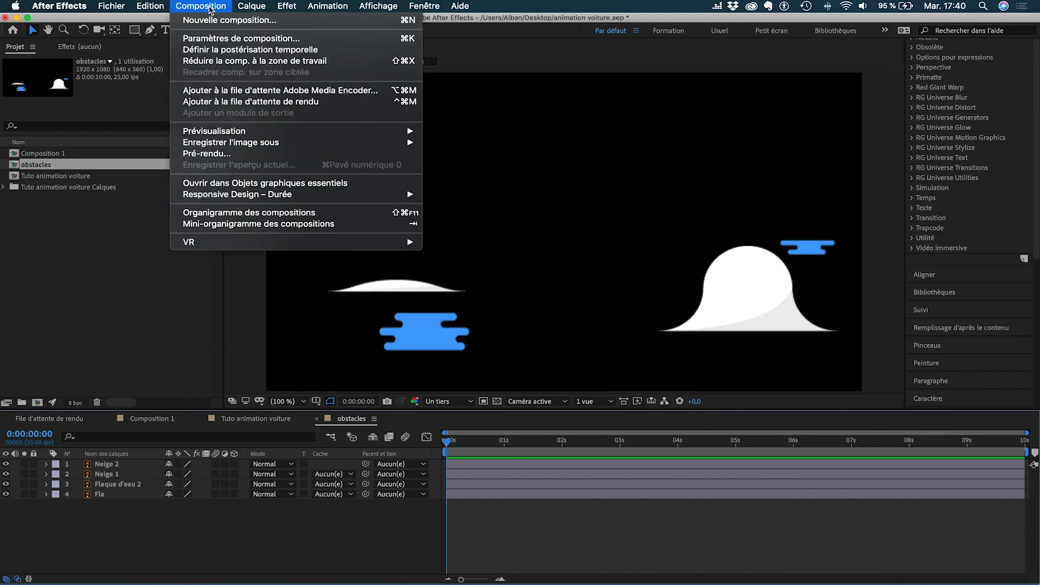
left_click(227, 37)
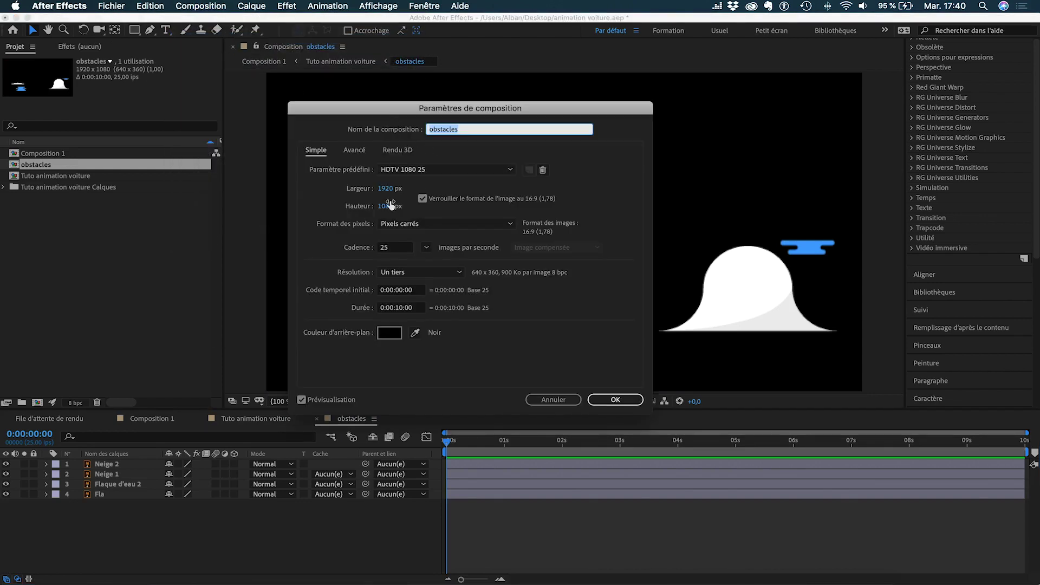
left_click(422, 199)
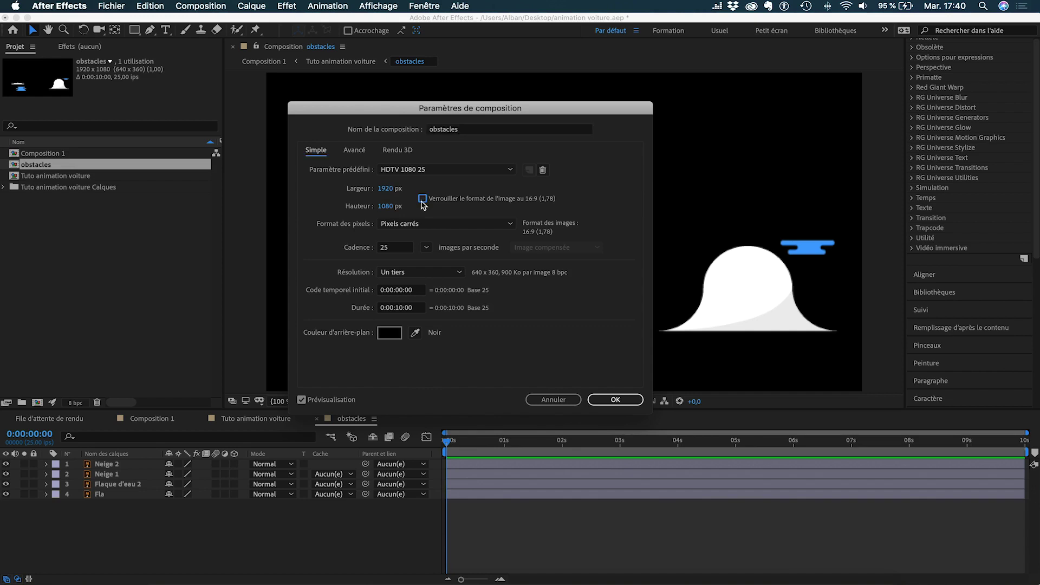
left_click_drag(384, 188, 800, 203)
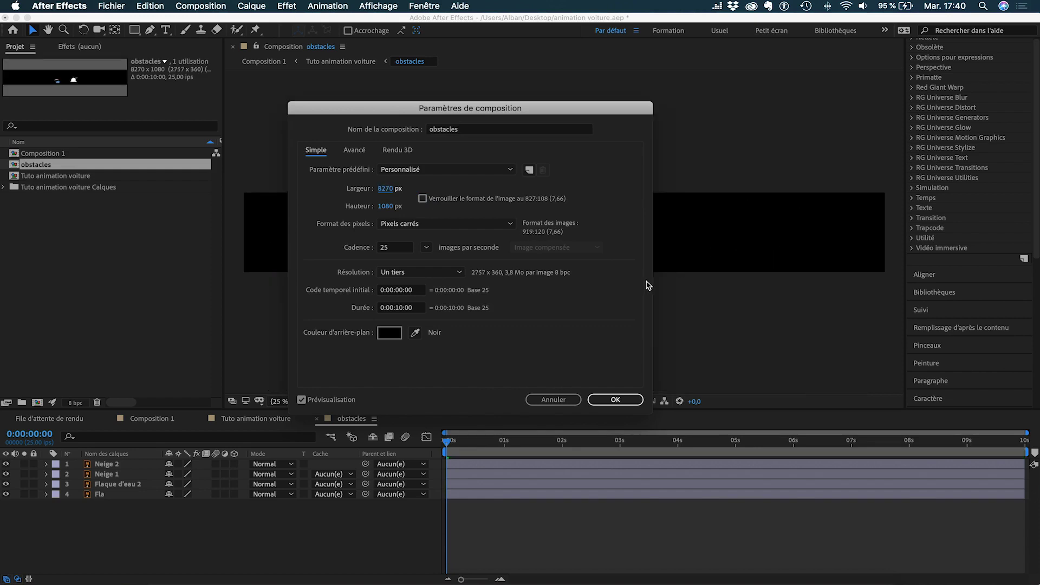
left_click(618, 399)
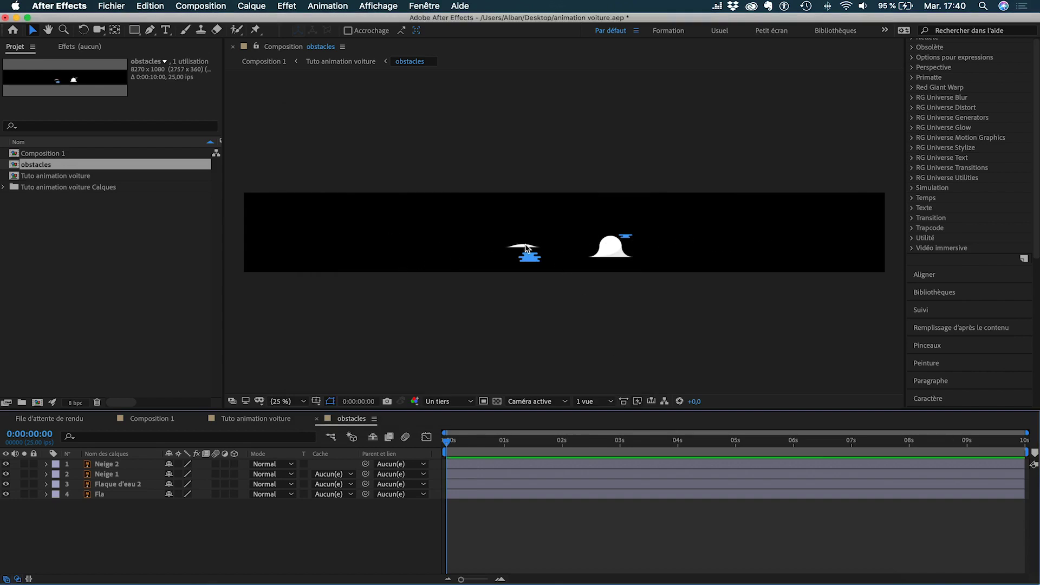
Spread the flat snow, large puddle, snow mound and small puddle in that order across the left half of the wide composition
left_click_drag(523, 249, 280, 249)
left_click_drag(504, 258, 365, 262)
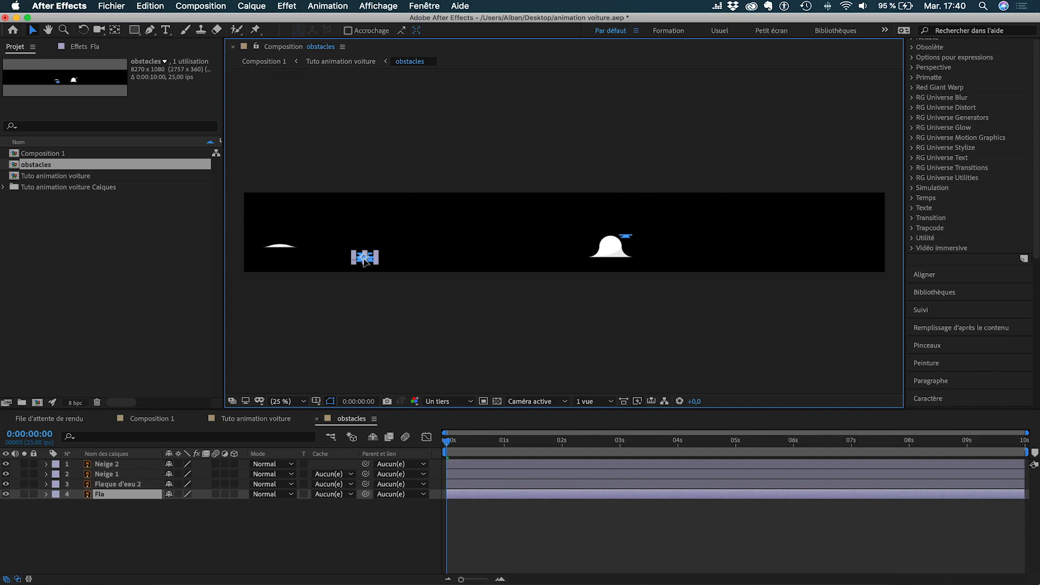
left_click_drag(610, 243, 528, 255)
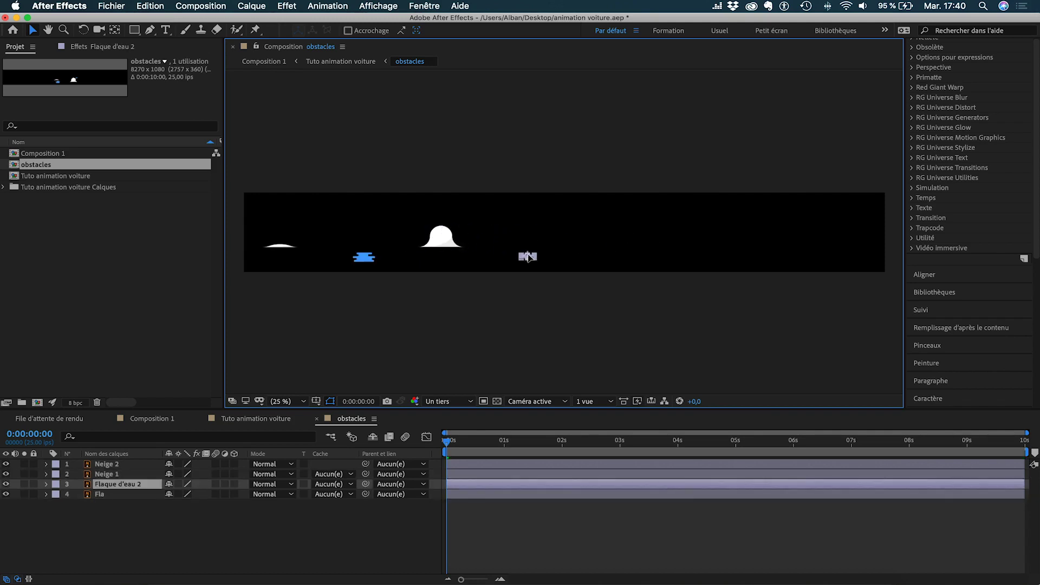
Duplicate the flat snow and the large puddle, and place the copies just right of the composition's centre at different heights
left_click(282, 248)
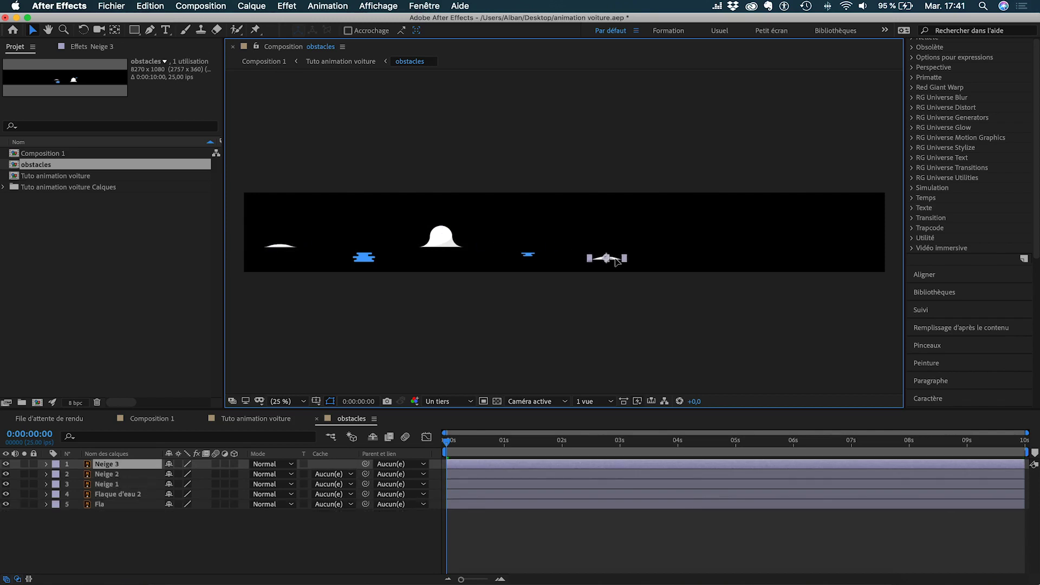
left_click(371, 258)
key("super+d")
left_click_drag(371, 258, 663, 244)
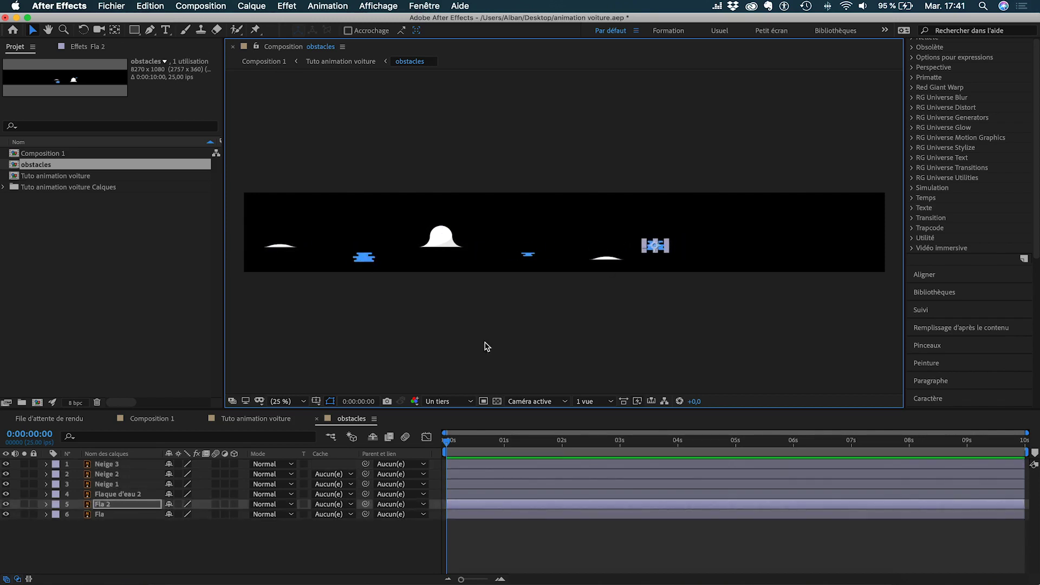
Duplicate the snow mound once and the small puddle twice, spreading the copies toward the right end of the composition
left_click(441, 236)
key("super+d")
left_click_drag(441, 235, 753, 245)
left_click(528, 254)
key("super+d")
left_click_drag(528, 255, 856, 244)
key("super+d")
left_click(676, 260)
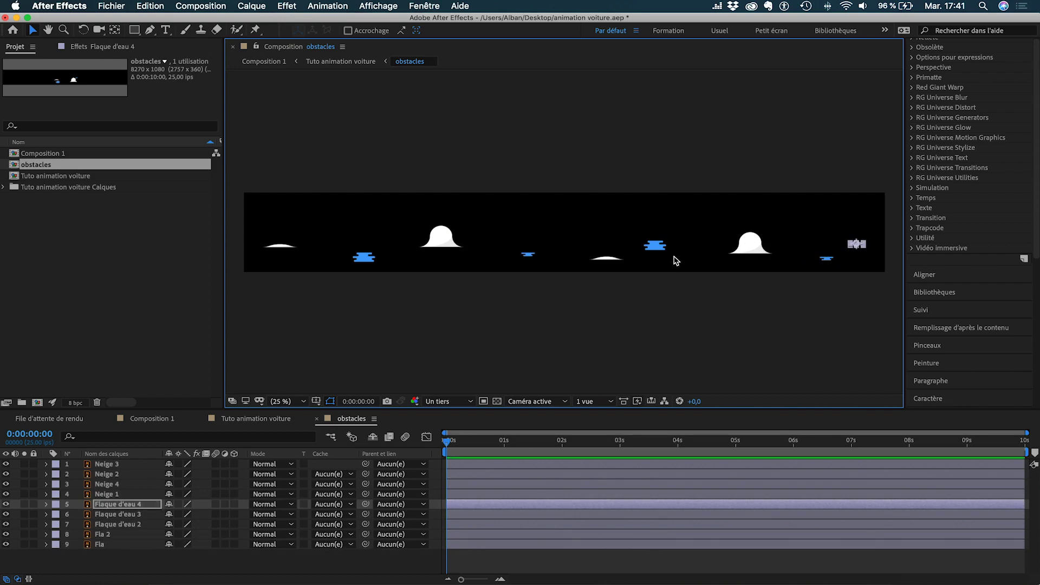
In Tuto animation voiture, add a Position keyframe to the obstacles layer at 0:00:00:00 with X at 6050
left_click(254, 420)
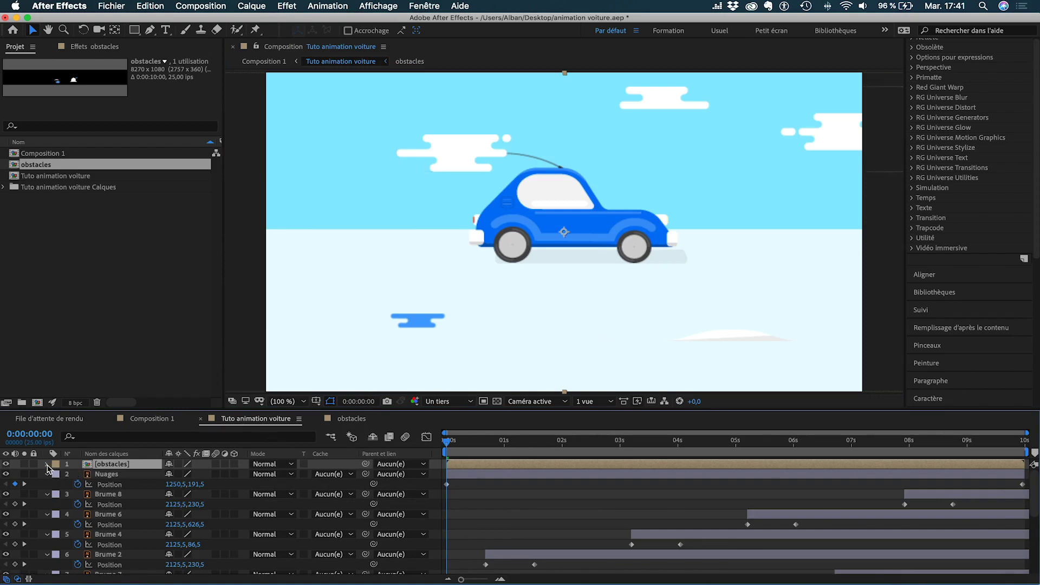
key("p")
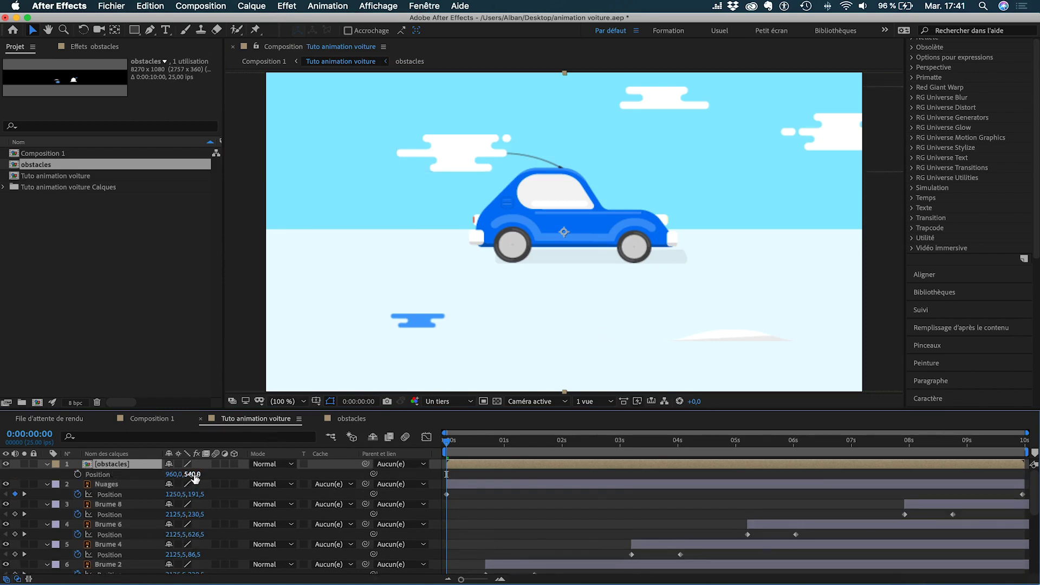
left_click_drag(194, 474, 494, 481)
key("cmd+z")
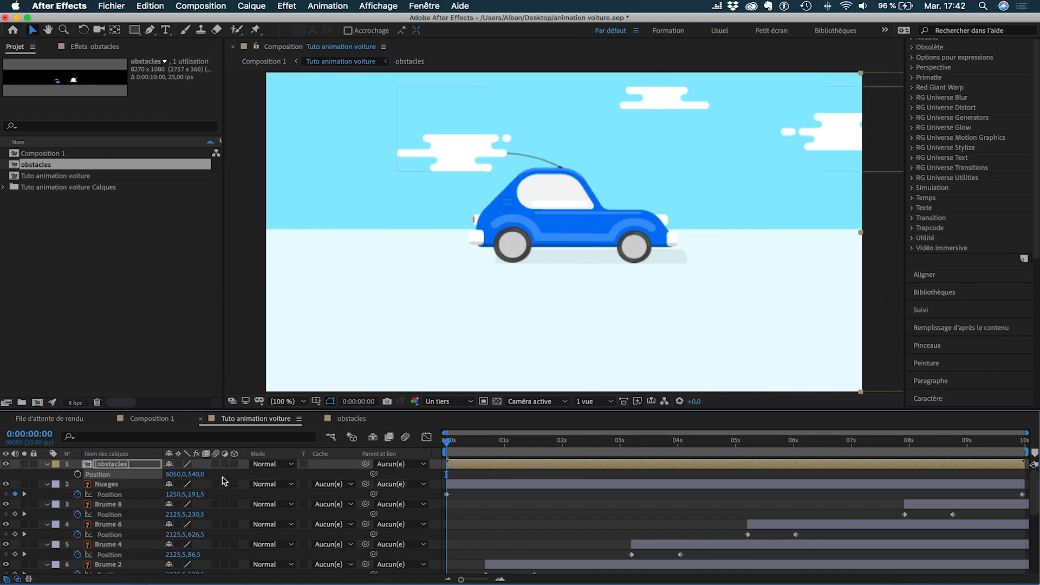
left_click(77, 475)
At 0:00:09:24, set the obstacles layer's X position to -3630 so the ground elements travel leftward
left_click_drag(746, 450, 1033, 447)
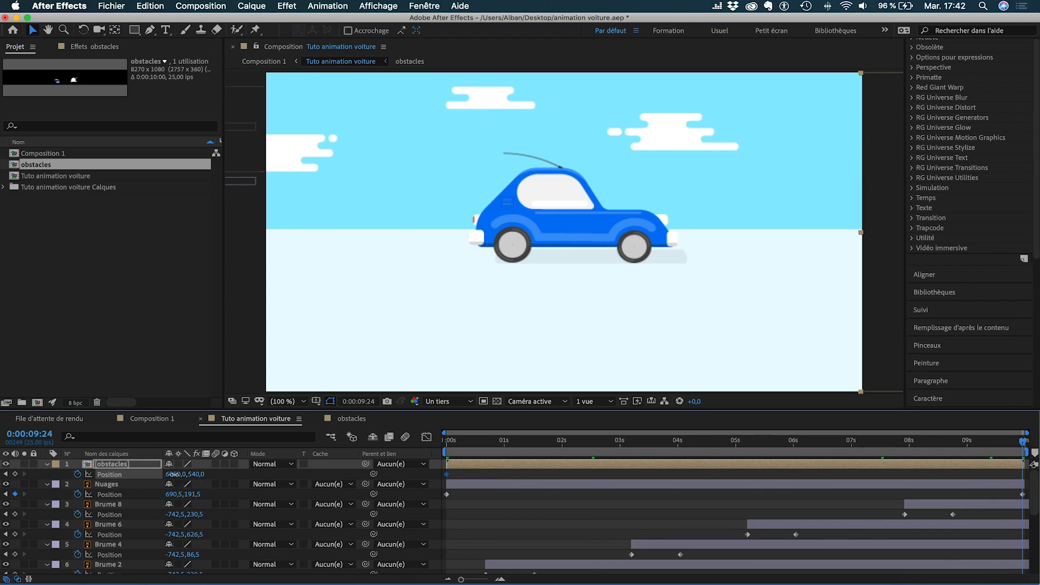
left_click_drag(149, 475, 15, 476)
left_click_drag(133, 475, 22, 477)
left_click_drag(154, 474, 46, 478)
left_click_drag(128, 478, 34, 478)
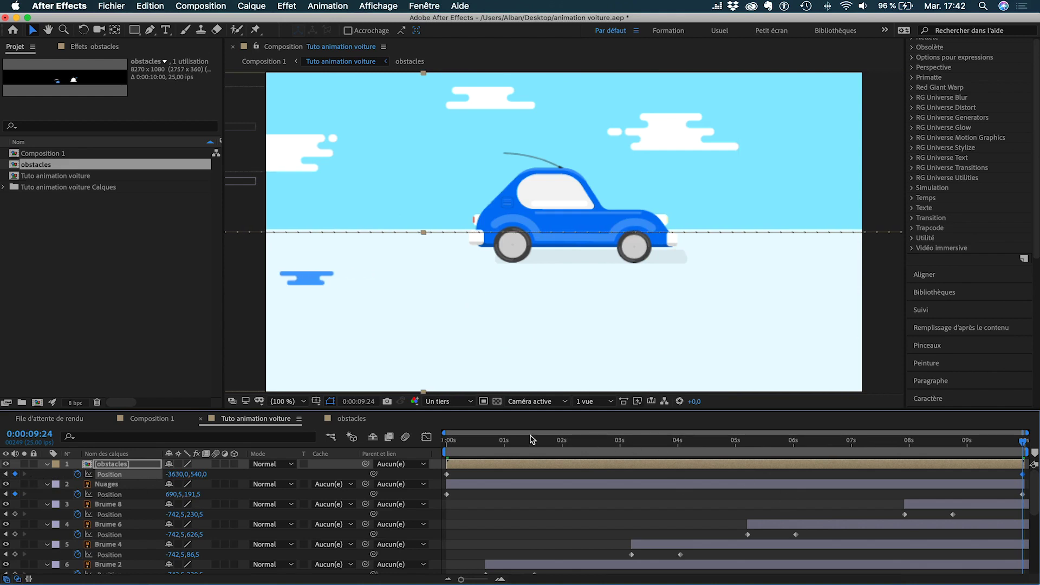
Preview the obstacles passing the car from 0:00:00:00
left_click_drag(474, 447, 440, 447)
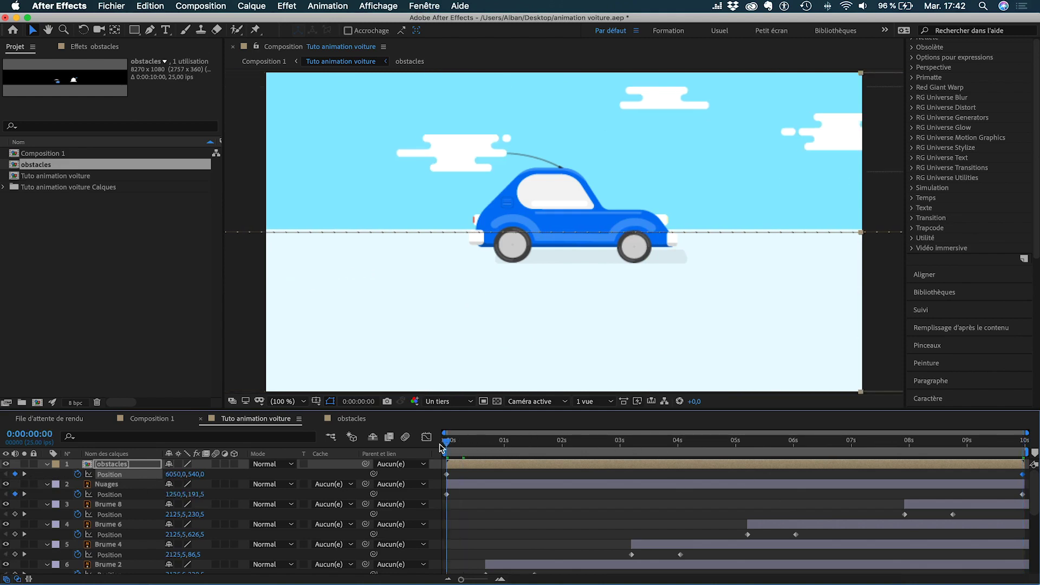
key("space")
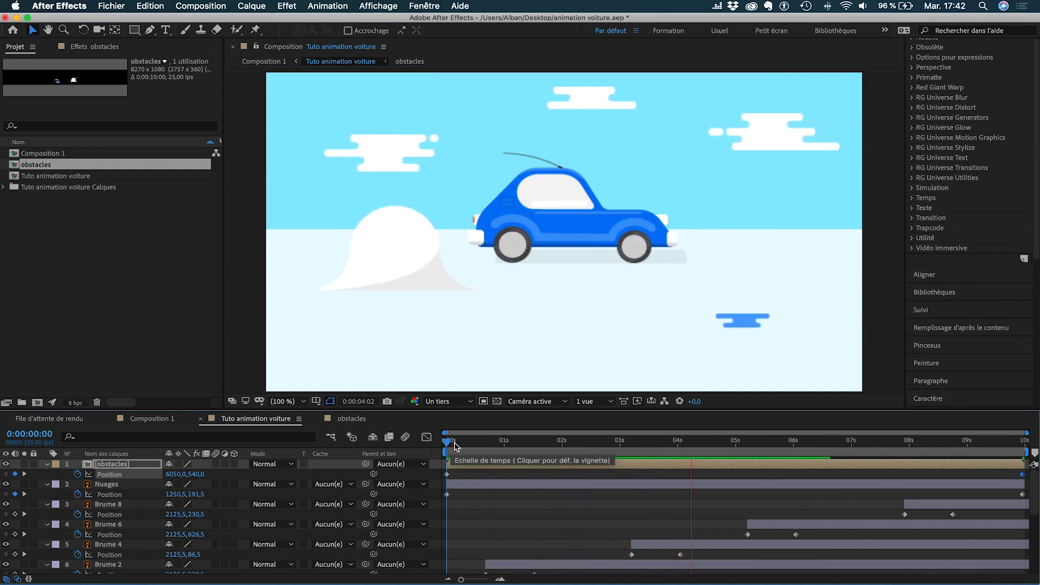
key("space")
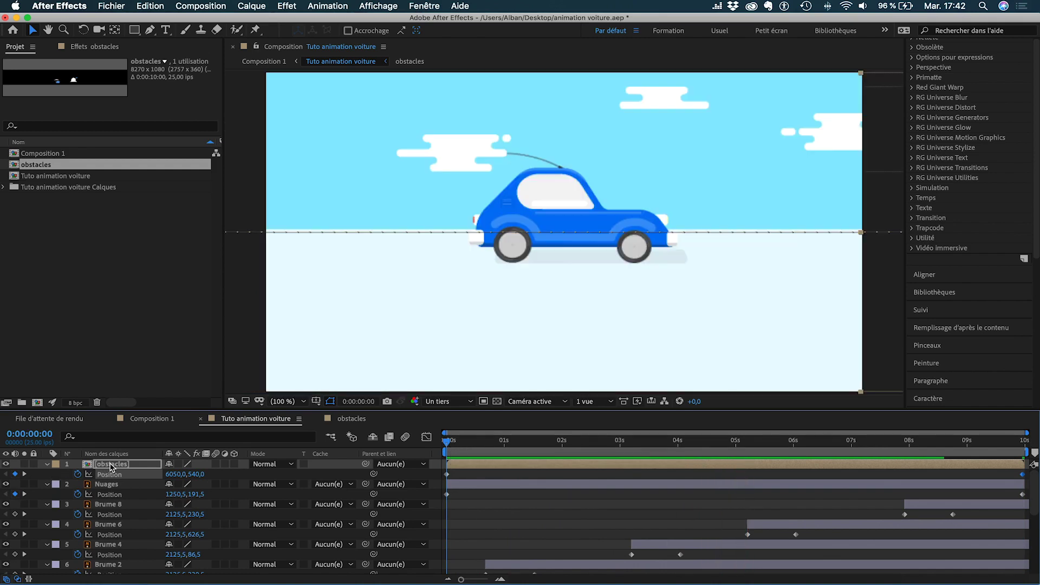
Duplicate the obstacles layer and move the original's last Position keyframe earlier, to about 0:00:05:00
key("super+d")
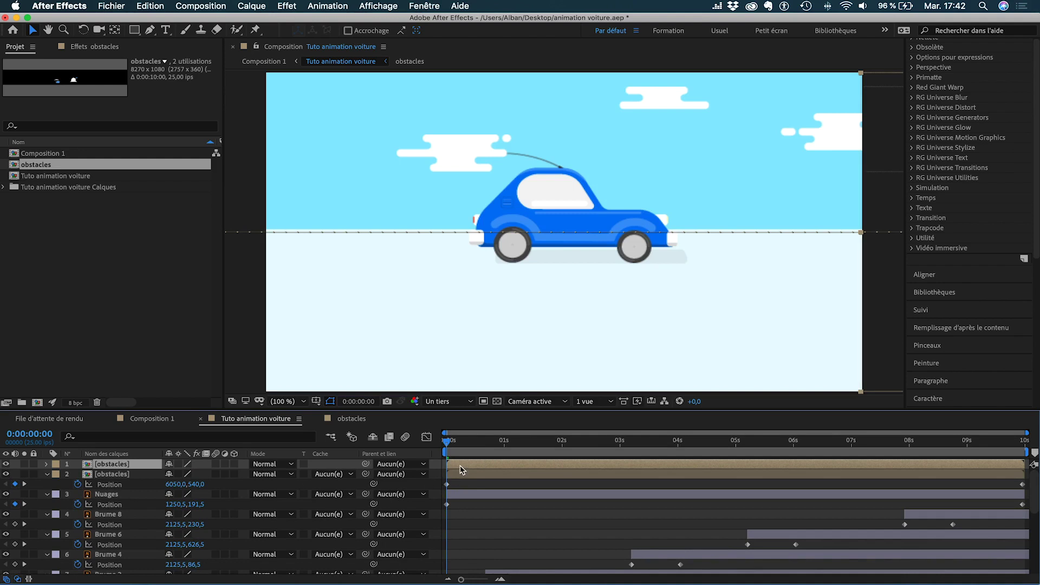
left_click_drag(1021, 484, 922, 484)
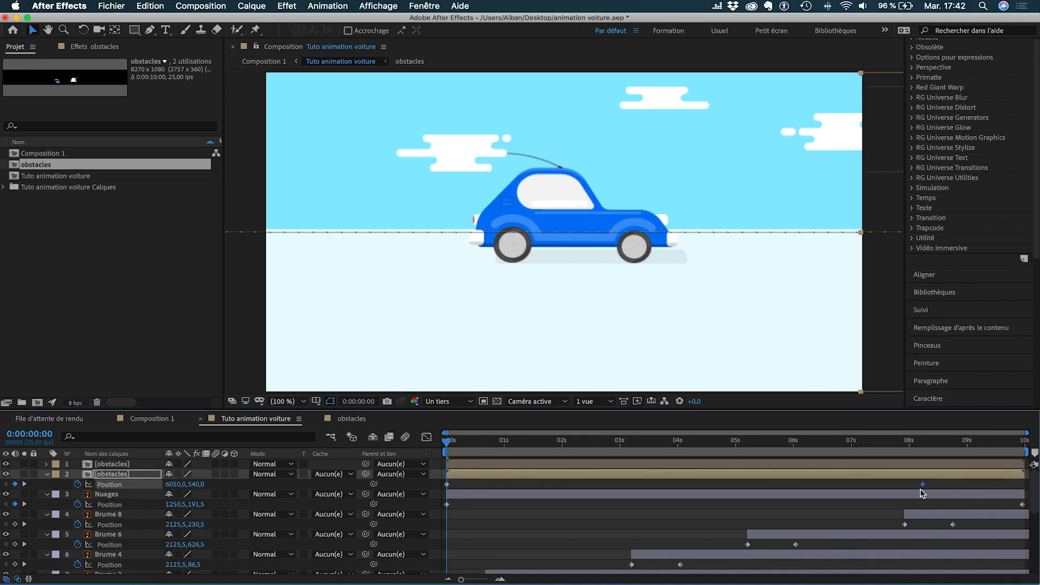
left_click_drag(763, 495, 734, 491)
Delay the obstacles copy's first Position keyframe to about 0:00:04:15, and move the original's last one to 0:00:05:15
left_click(727, 467)
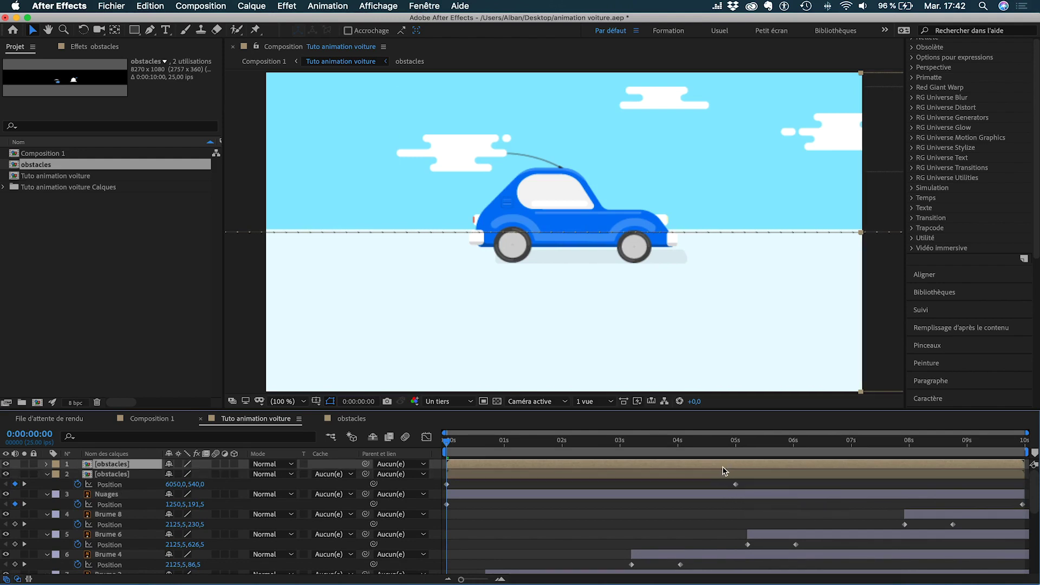
key("p")
left_click_drag(446, 475, 562, 478)
left_click_drag(692, 483, 739, 493)
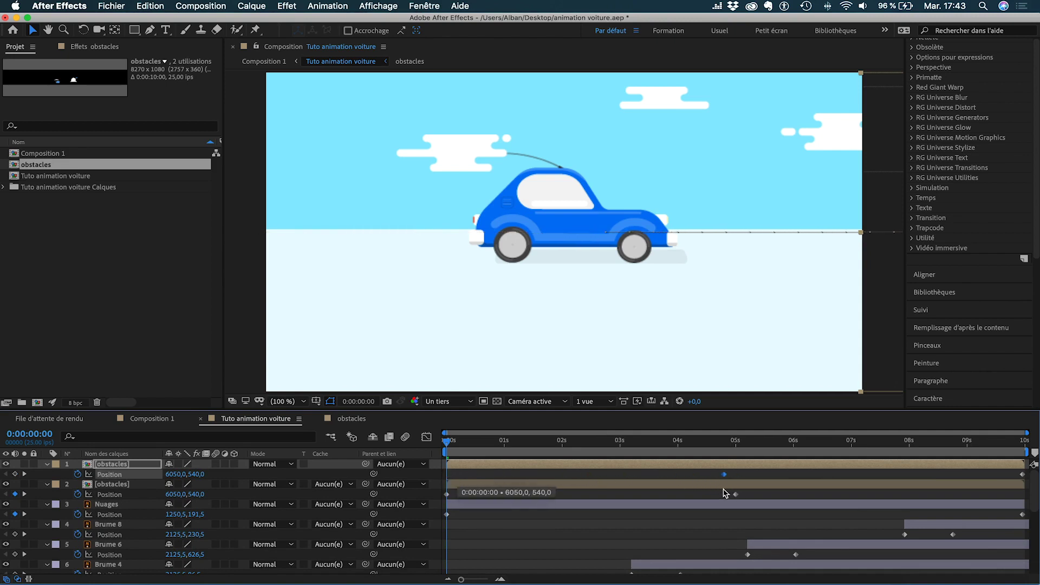
left_click_drag(735, 494, 770, 495)
Preview the two overlapping obstacle passes with motion blur from 0:00:00:00
left_click_drag(699, 441, 443, 441)
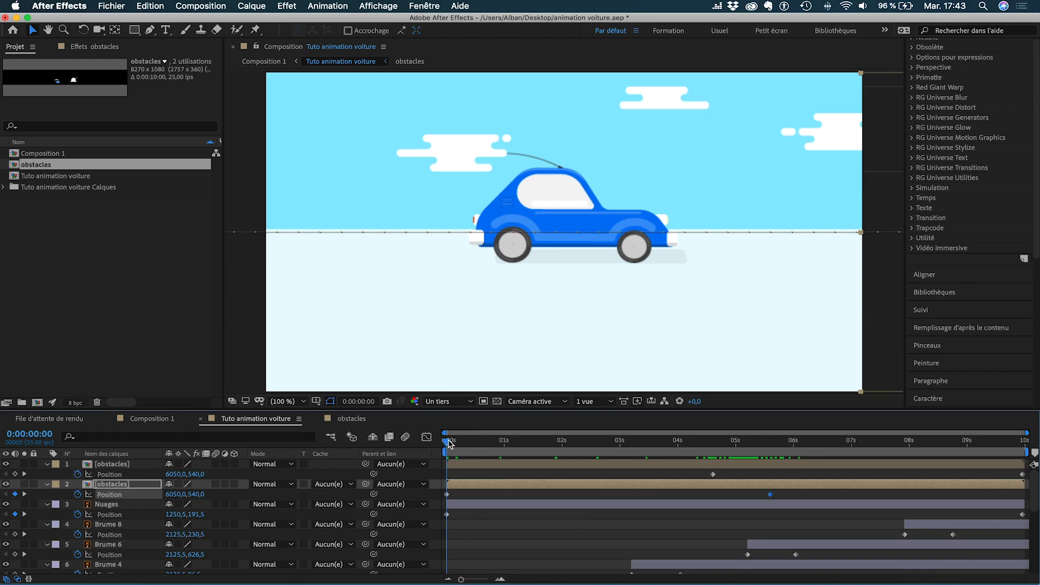
key("space")
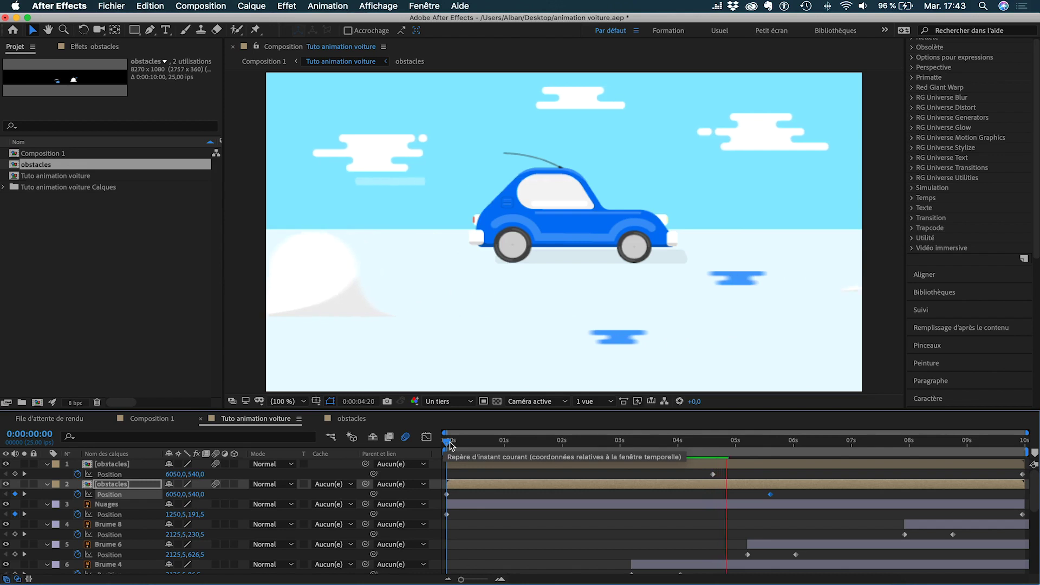
key("space")
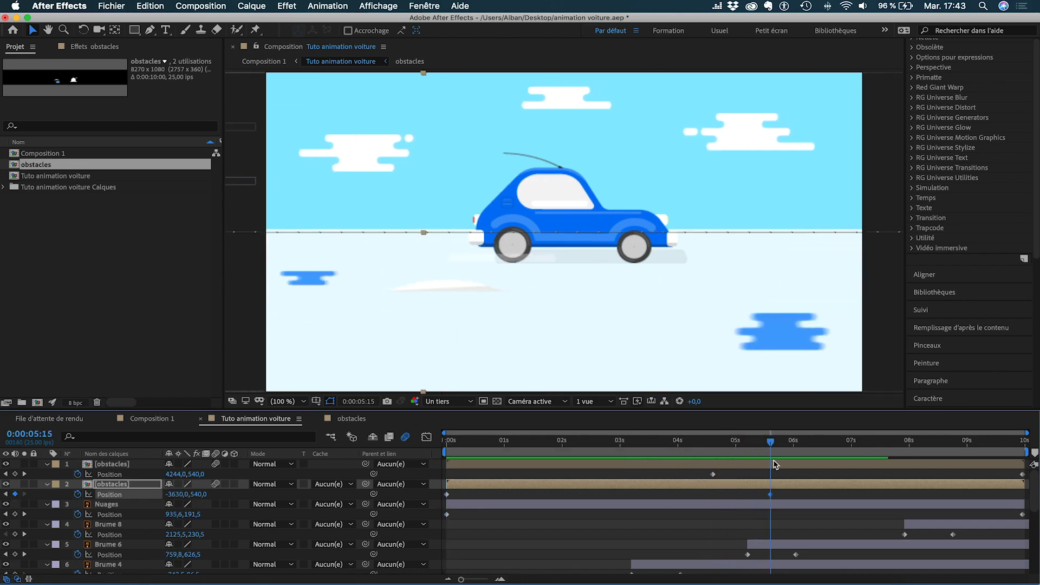
Set starting Rotation keyframes on both the Roue AR and Roue AV wheel layers at 0:00:00:00
left_click(679, 493)
left_click_drag(173, 494, 133, 494)
mouse_move(459, 447)
left_mouse_down()
mouse_move(877, 452)
mouse_move(441, 446)
left_mouse_up()
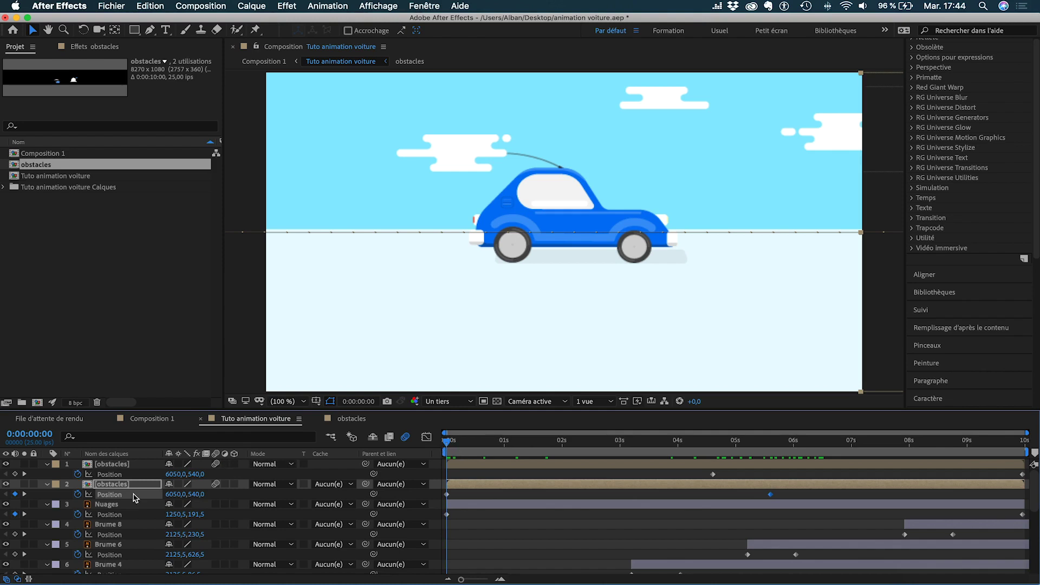
scroll(130, 498, "down", 3)
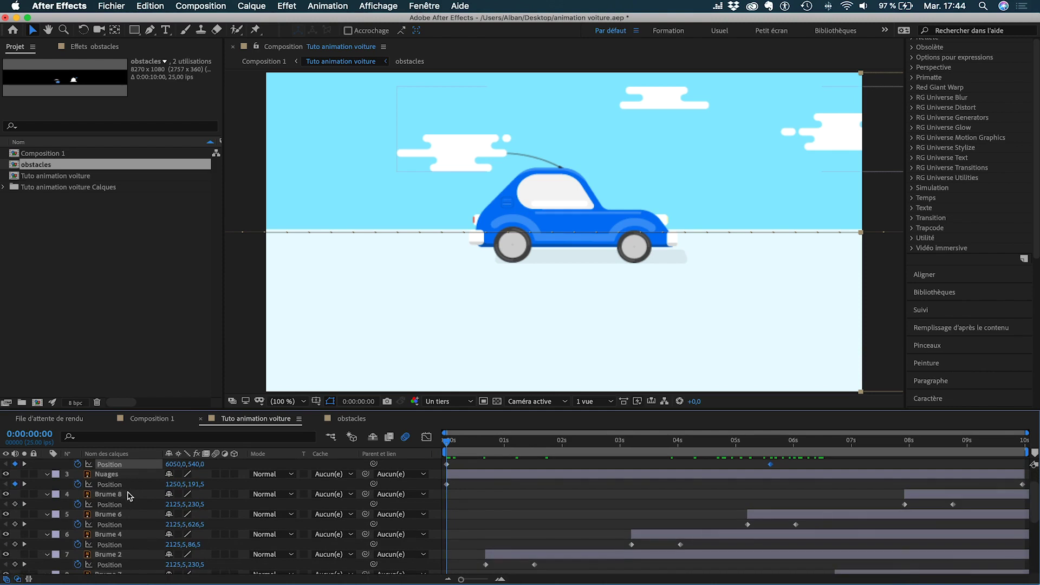
left_click(130, 496)
scroll(130, 532, "down", 5)
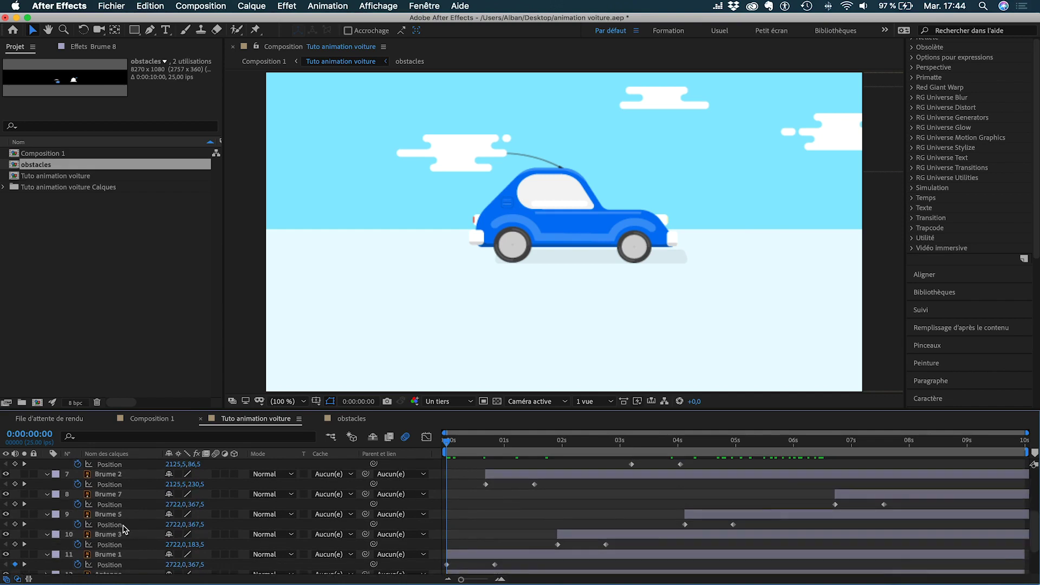
scroll(124, 528, "down", 5)
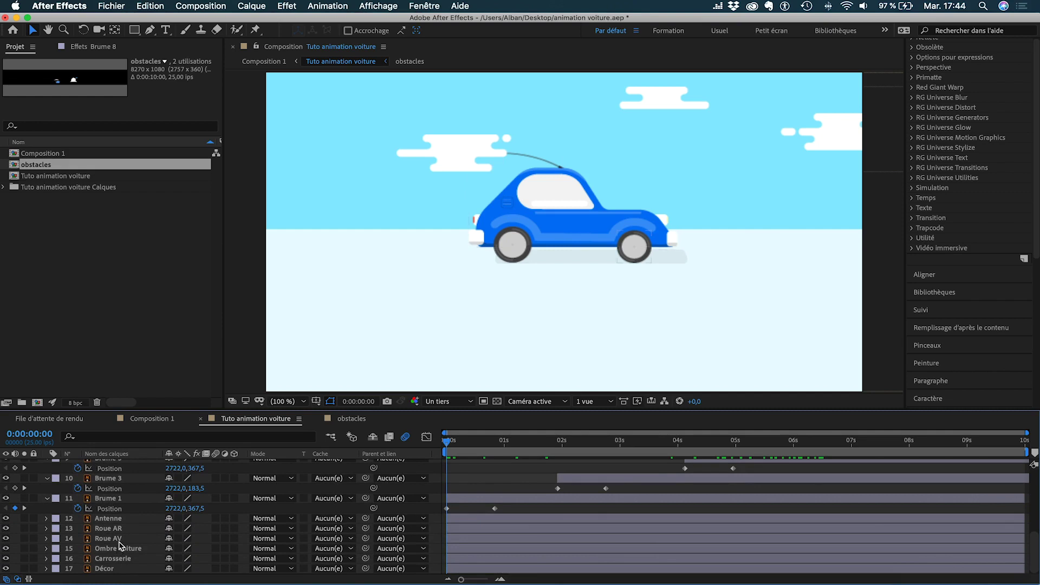
left_click(122, 539)
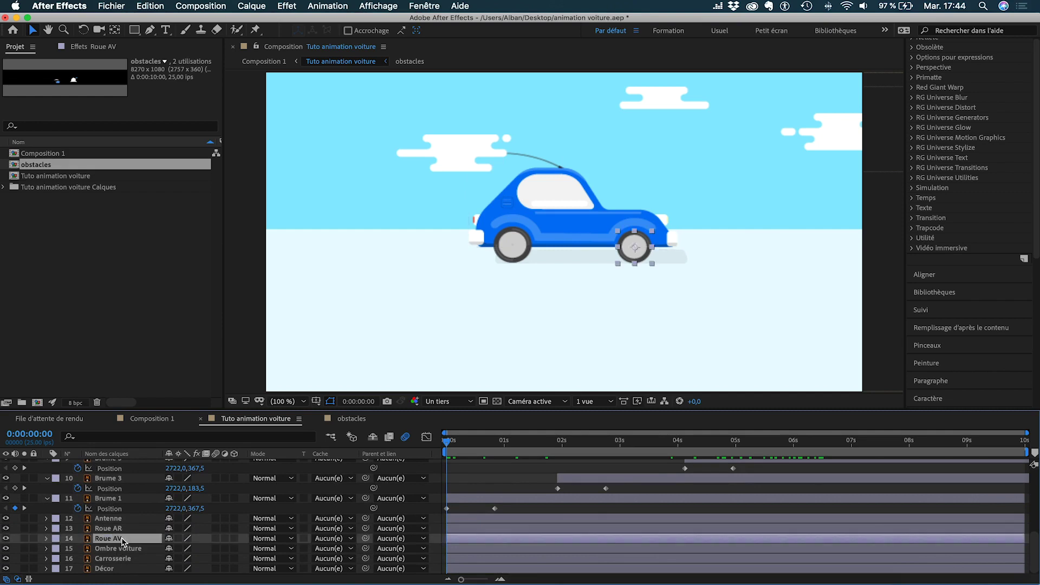
left_click(123, 529, "shift")
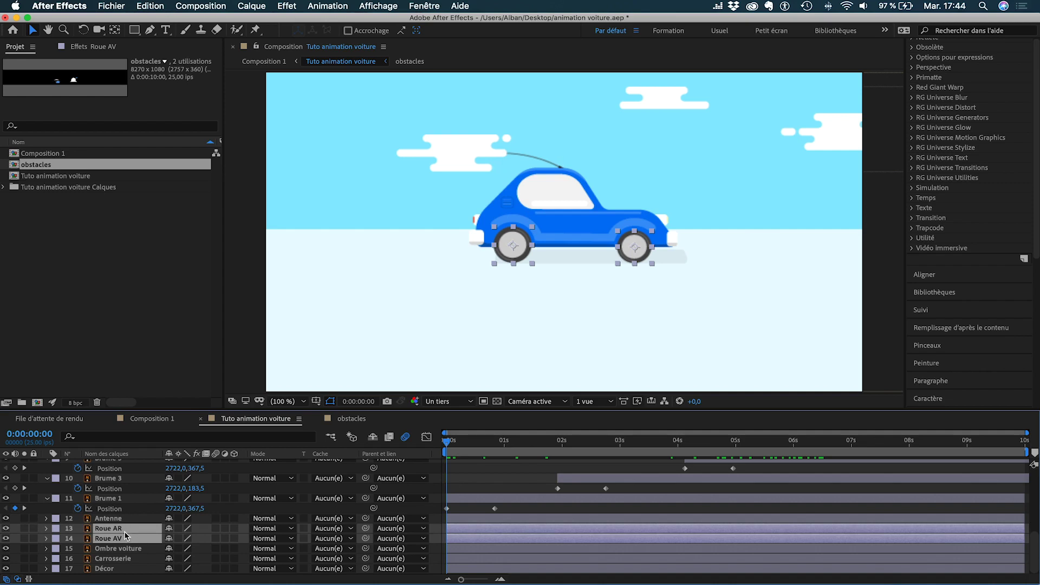
key("r")
scroll(124, 536, "down", 1)
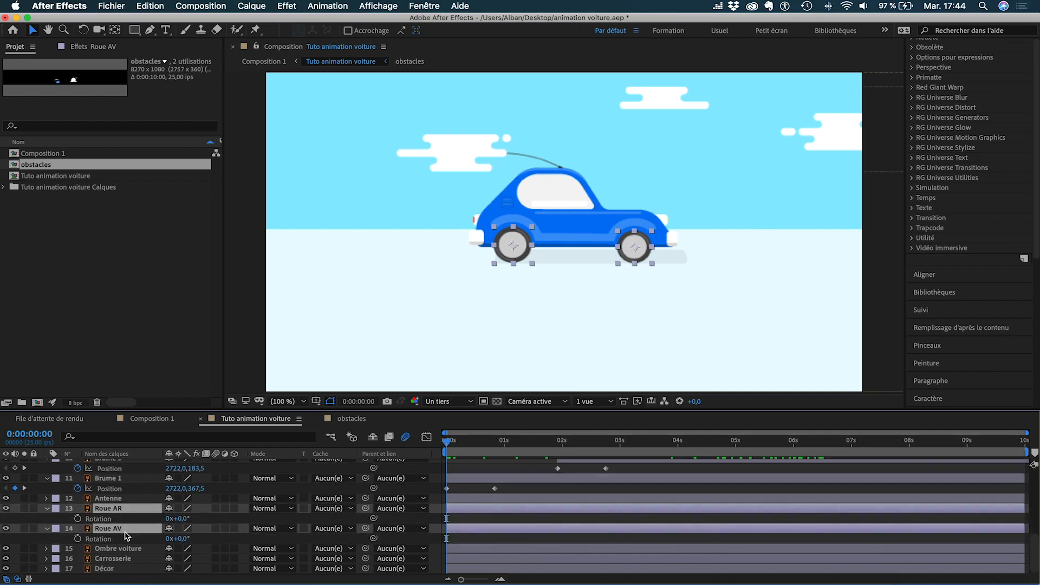
left_click(78, 518)
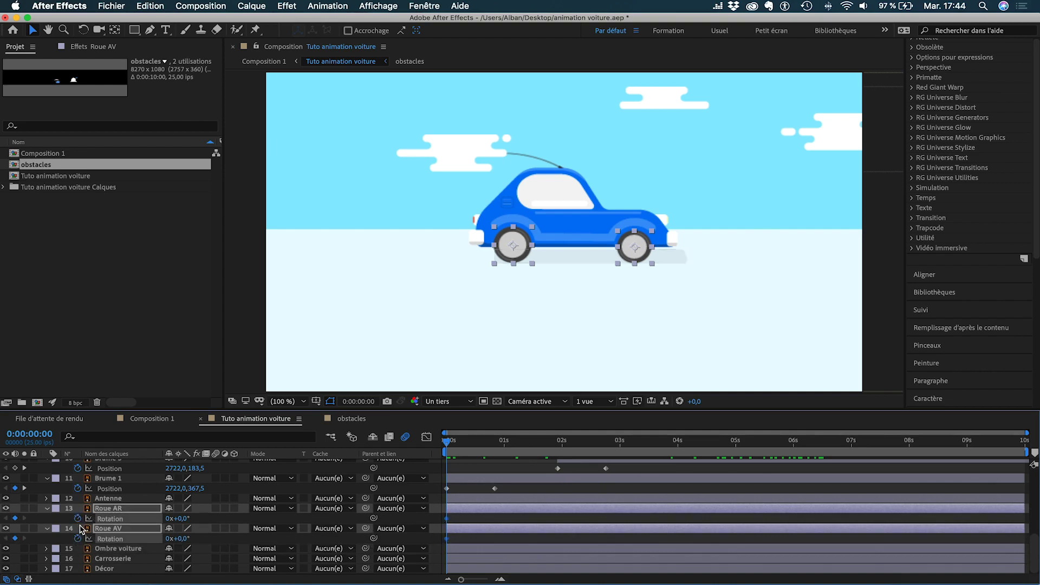
Increase the number of turns for both wheels at 0:00:09:24 and preview the rotation from 0:00:00:00
left_click_drag(472, 440, 1031, 450)
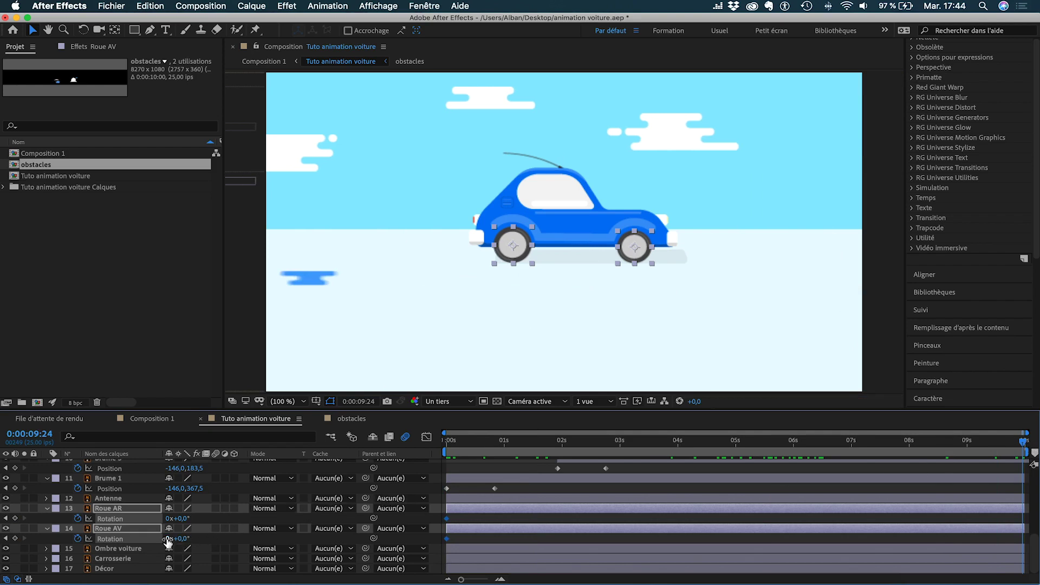
left_click_drag(173, 539, 181, 539)
left_click(443, 444)
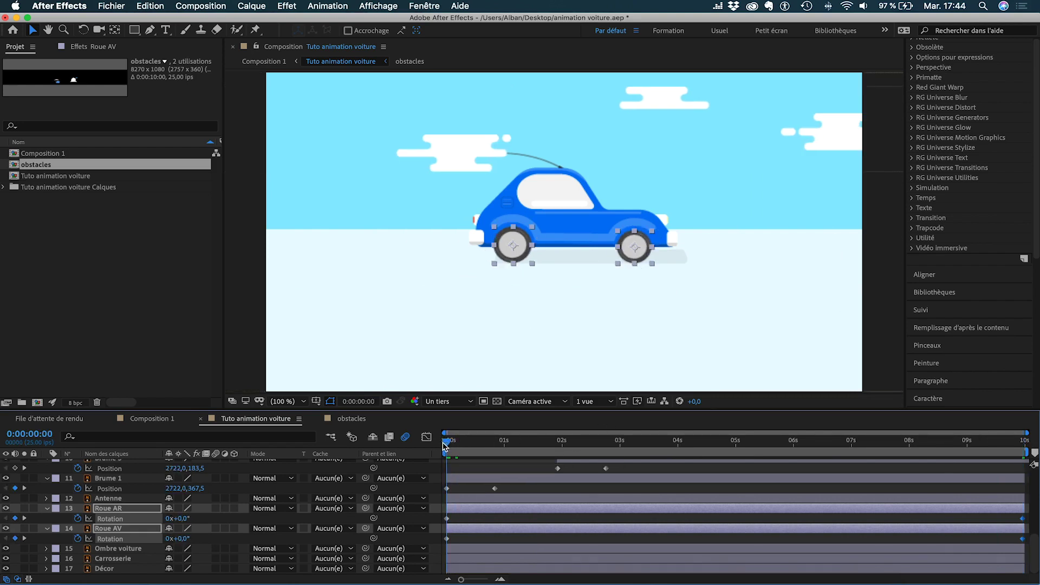
key("space")
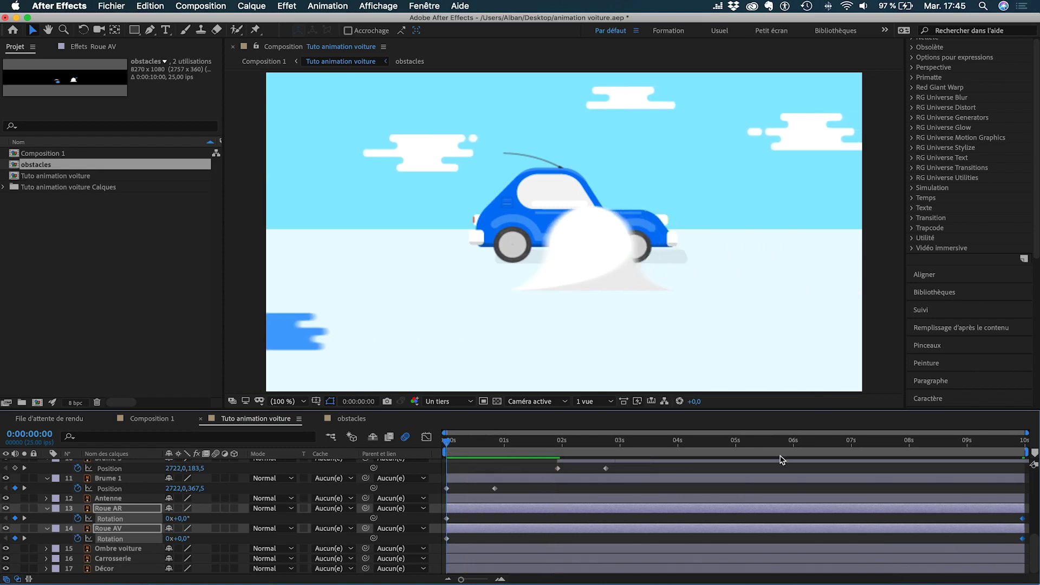
key("space")
Shorten the work area to about the first three seconds and preview the wheel rotation within it
left_click_drag(1025, 452, 626, 453)
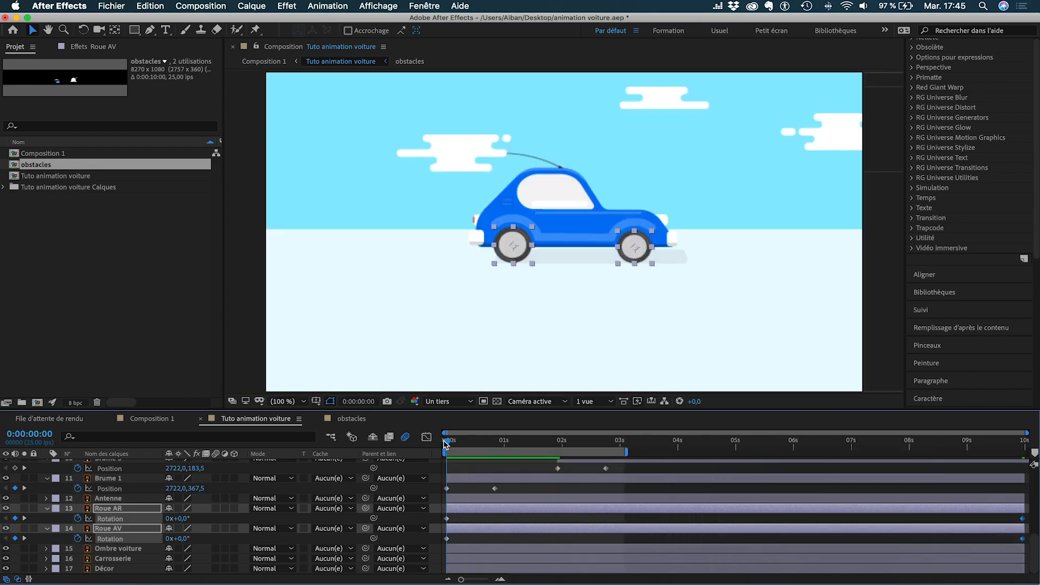
key("space")
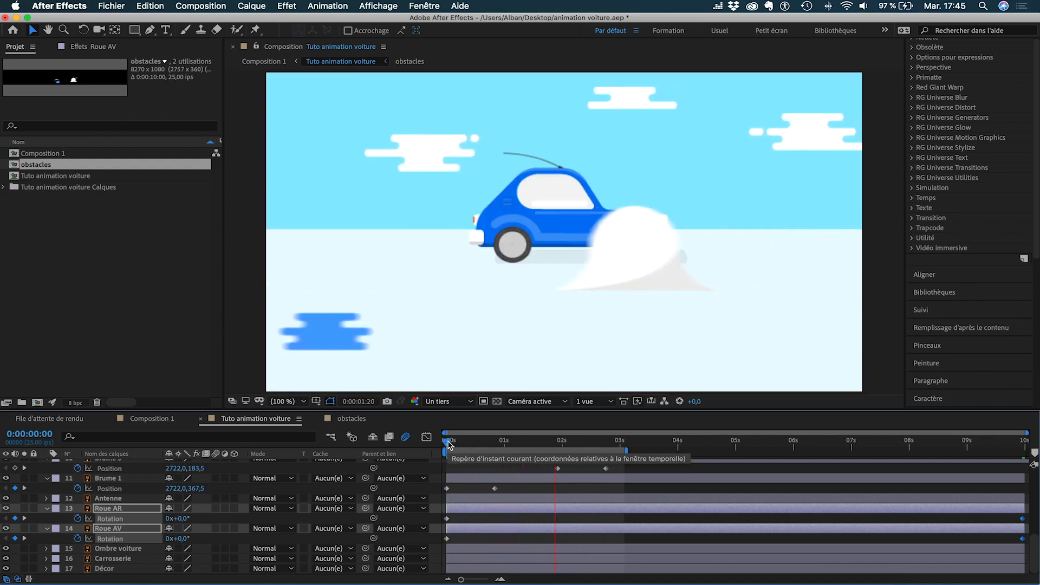
key("space")
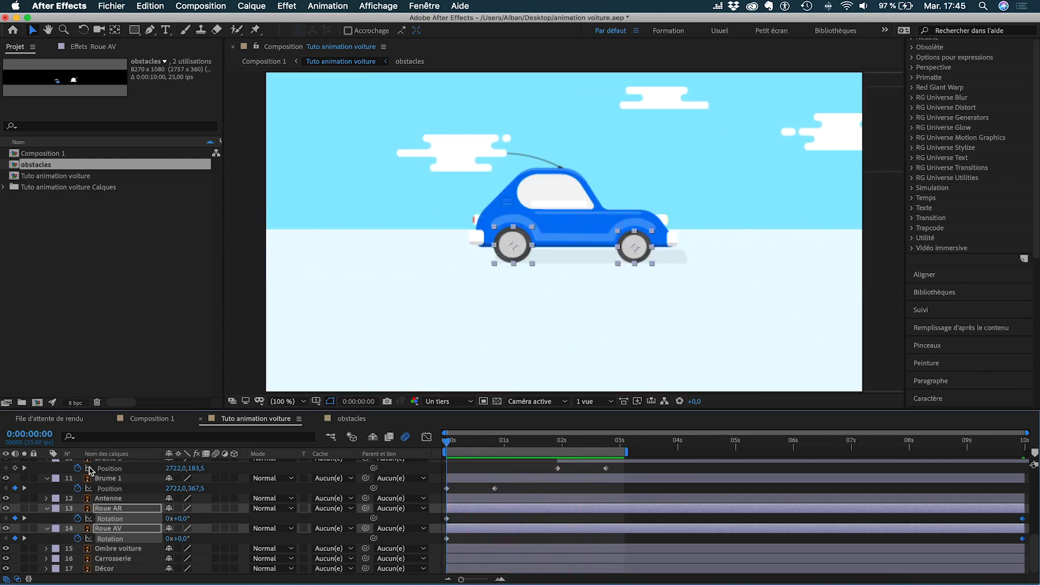
Place one Puppet pin at the base of the Antenne layer's antenna and another at its free tip
left_click(130, 498)
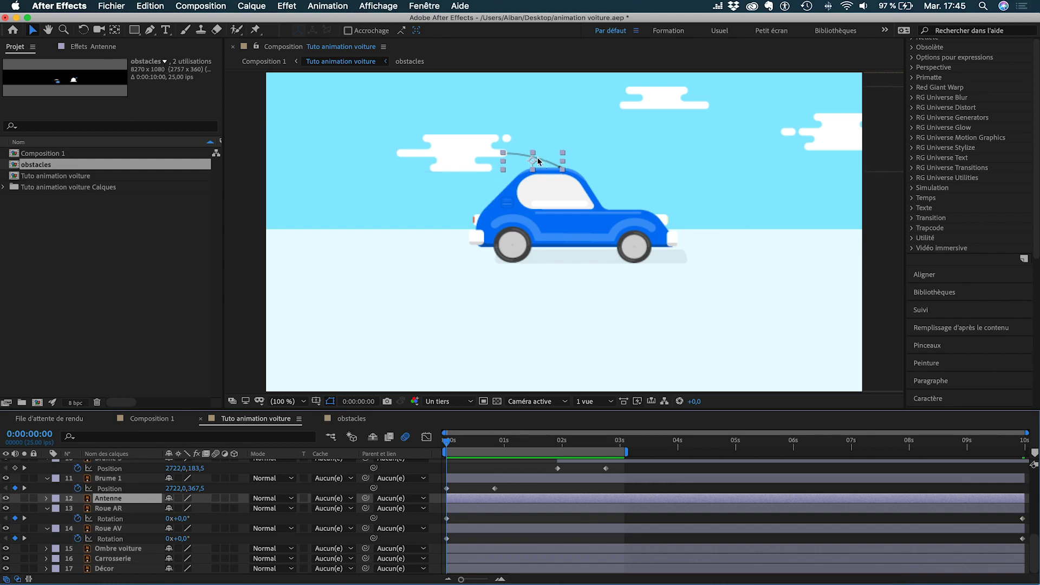
key("period")
key("h")
left_click_drag(541, 170, 551, 260)
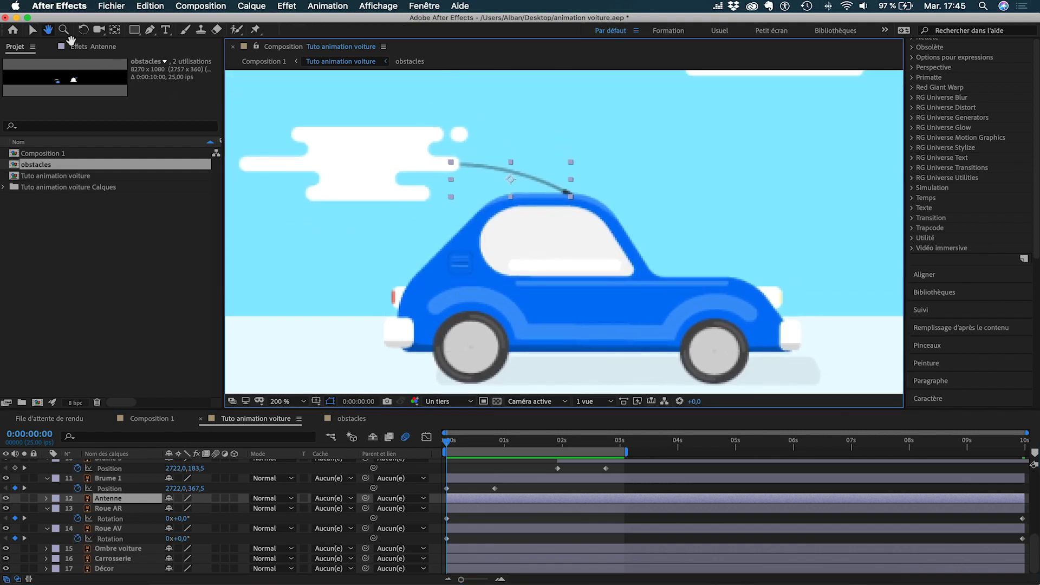
left_click(32, 30)
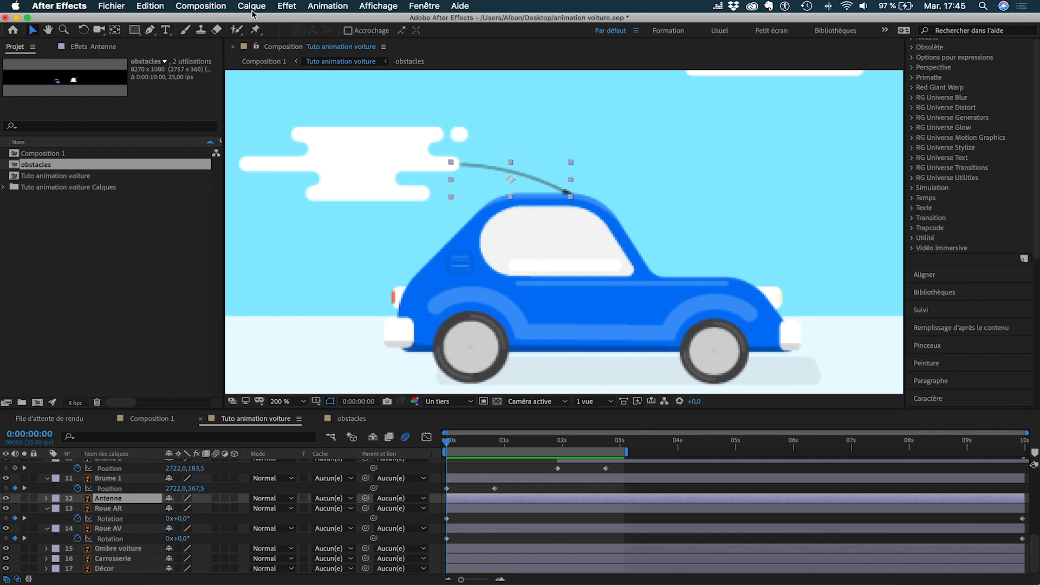
left_click(286, 7)
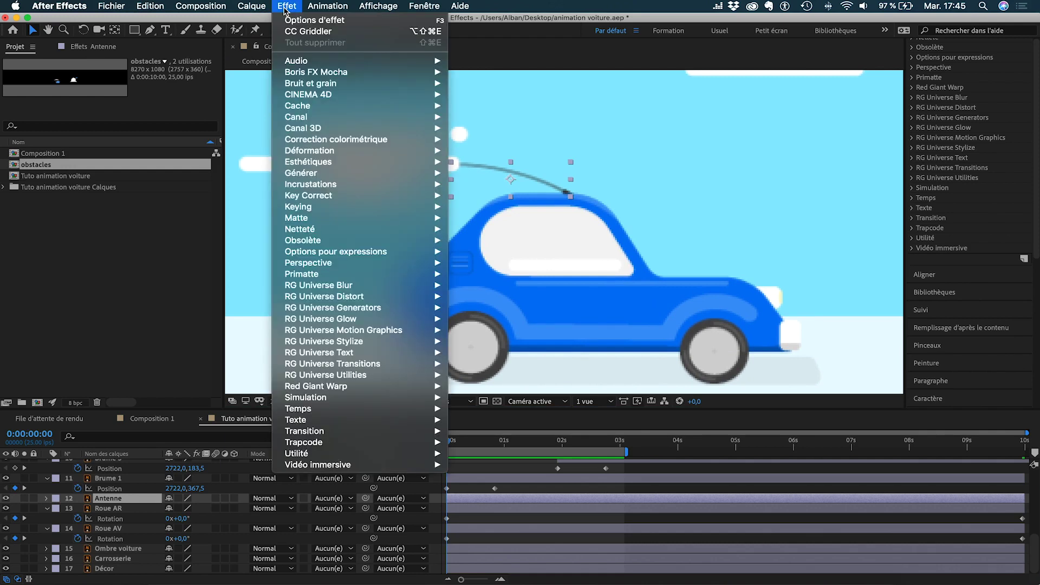
mouse_move(250, 8)
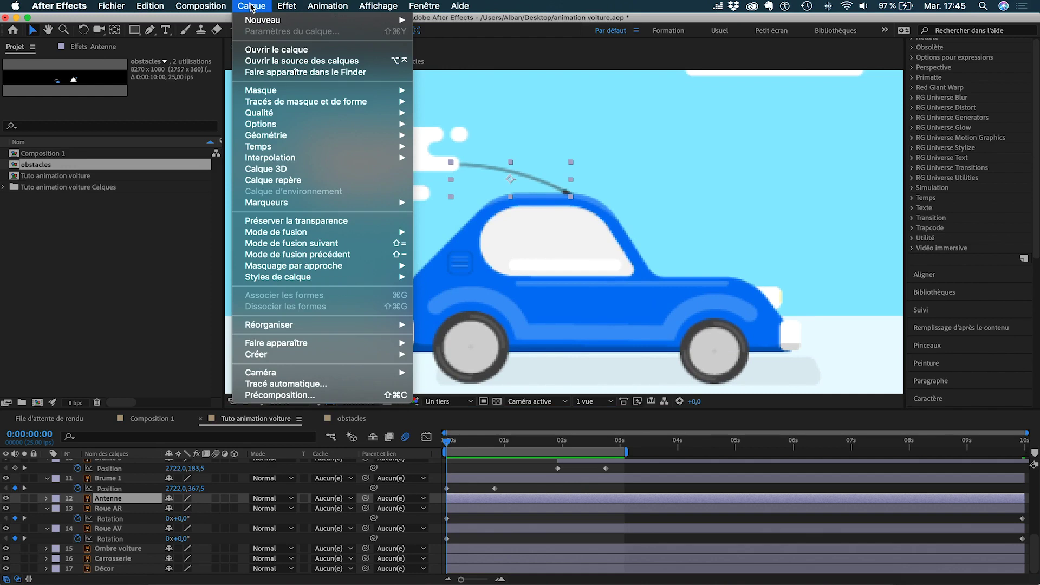
left_click(148, 236)
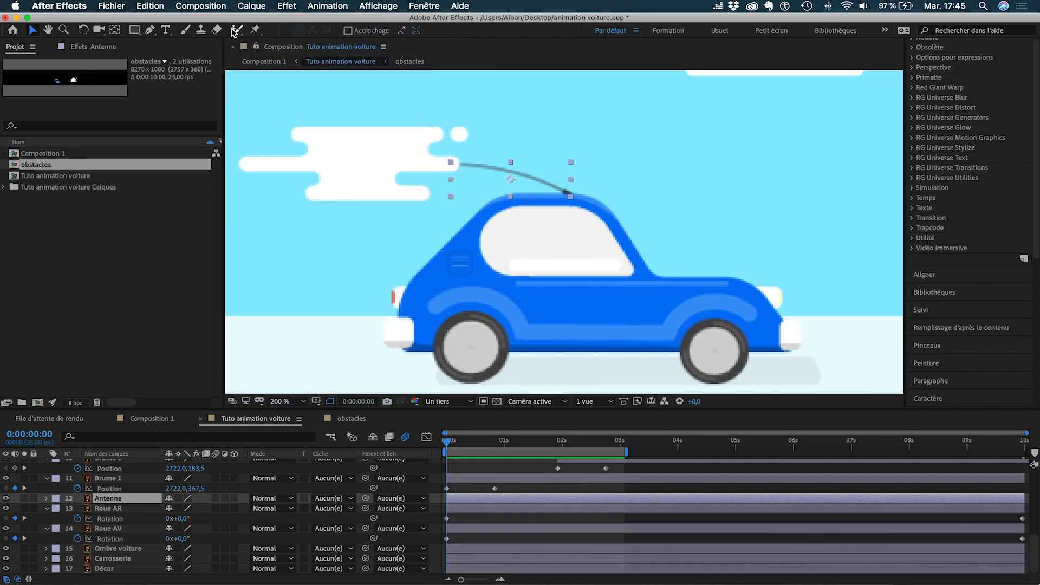
left_click(255, 31)
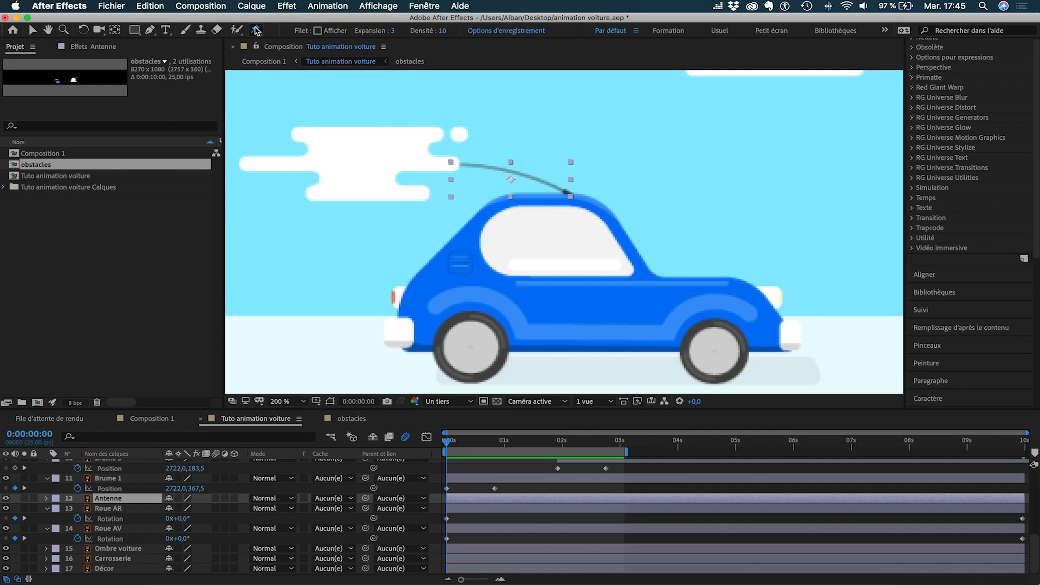
left_click(566, 190)
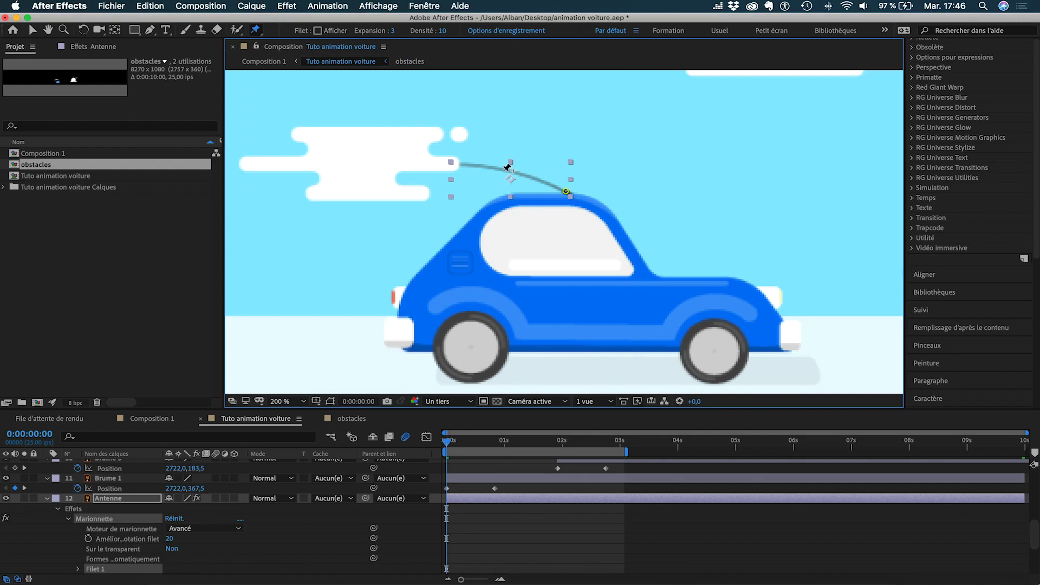
left_click(461, 164)
left_click(33, 30)
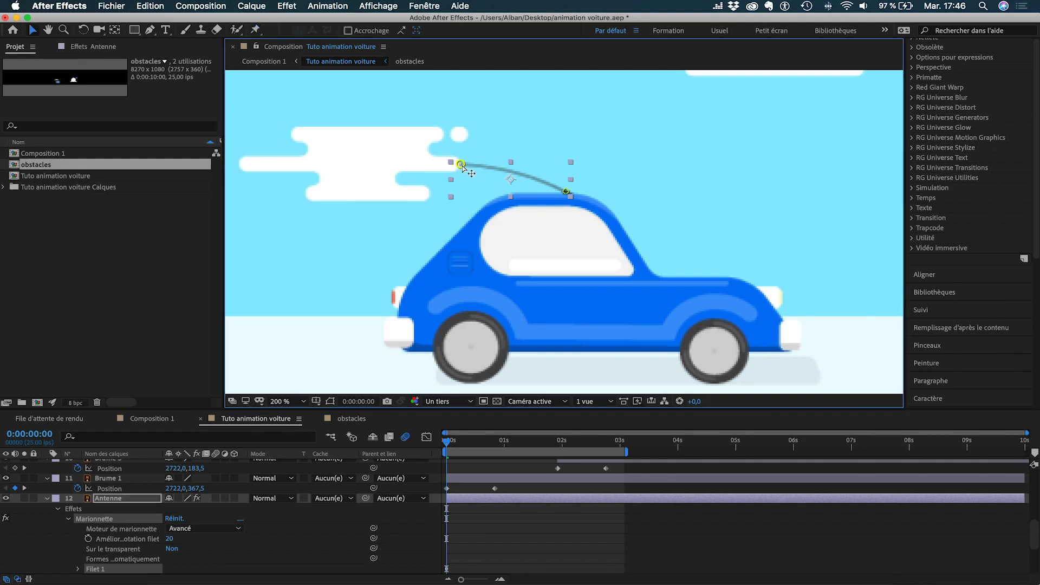
Reveal the Position property of Coin Marionnette 2 under Filet 1's Déformation, and widen the layer name column
scroll(105, 507, "down", 3)
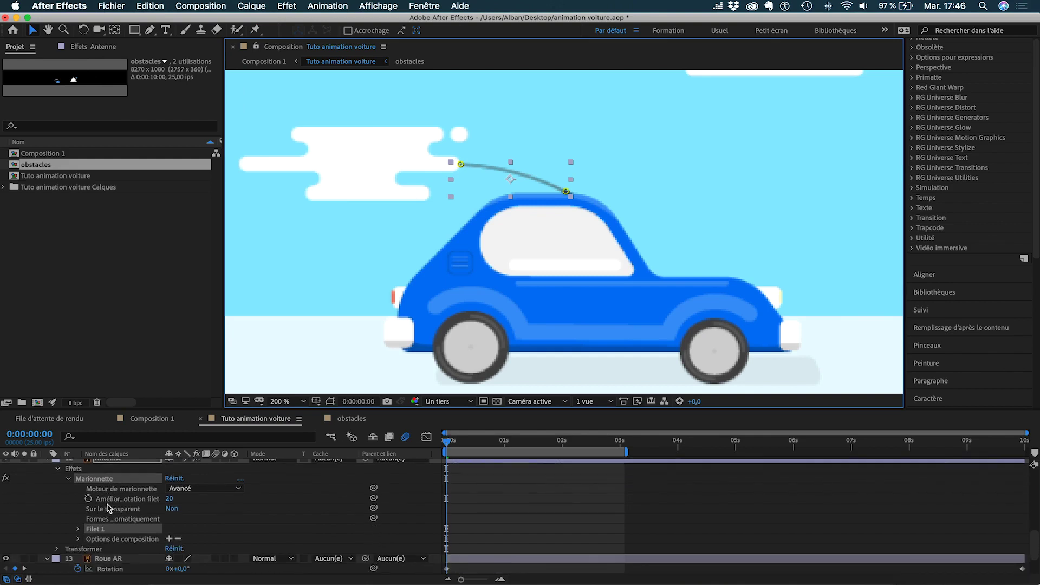
scroll(108, 508, "down", 1)
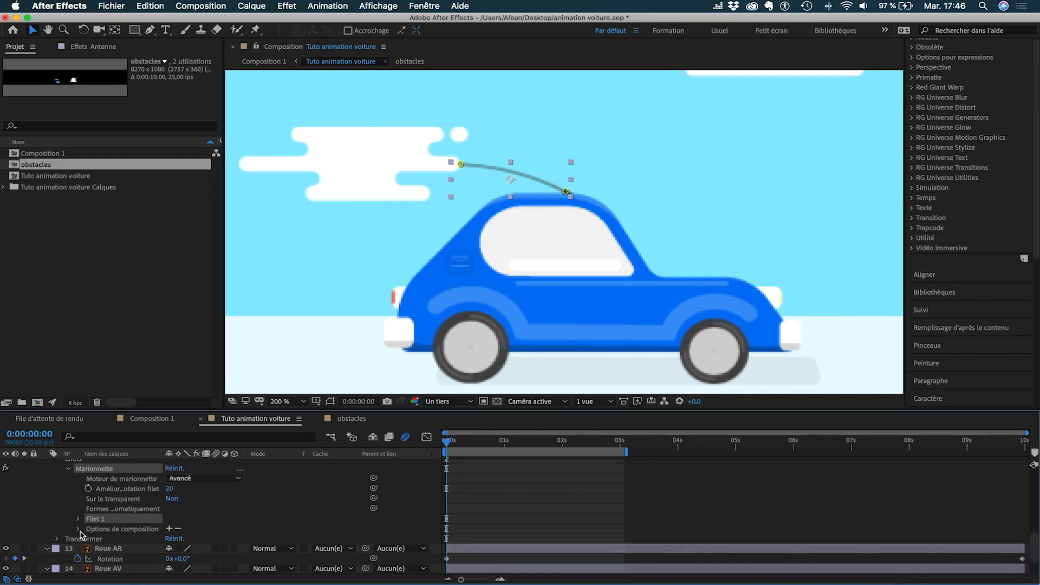
scroll(81, 535, "down", 1)
left_click(79, 509)
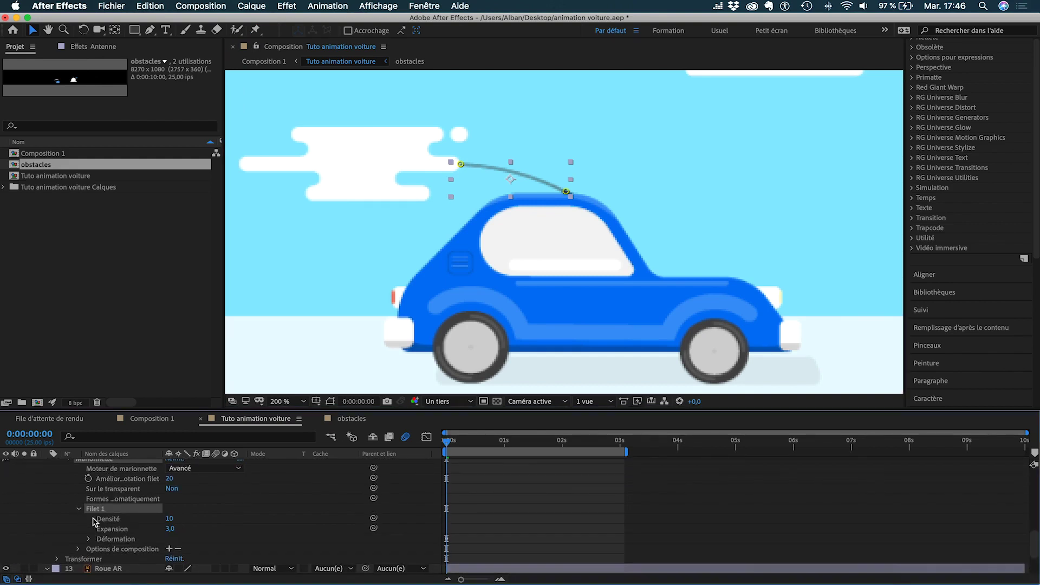
scroll(95, 520, "down", 4)
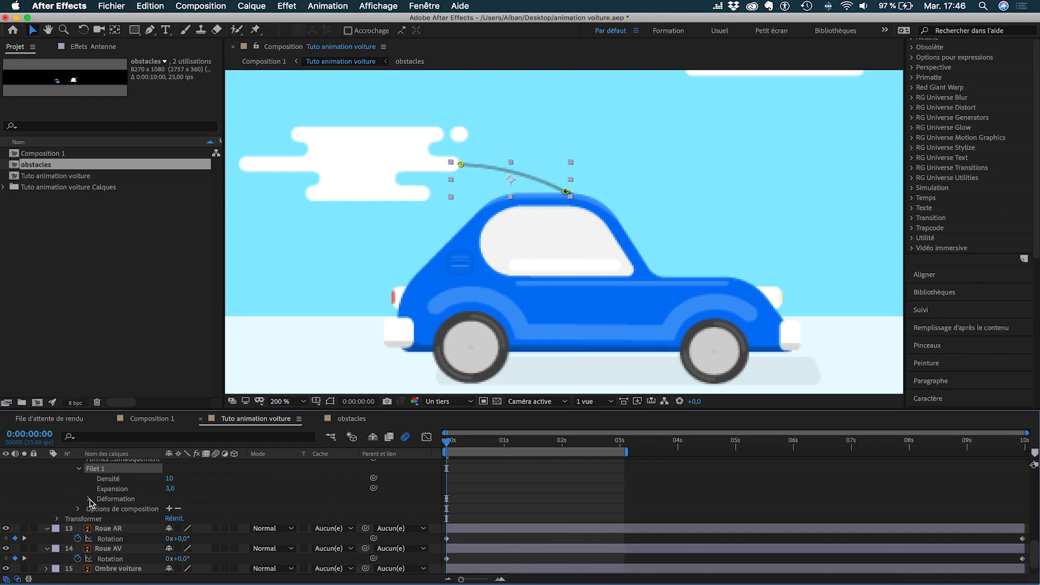
left_click(90, 499)
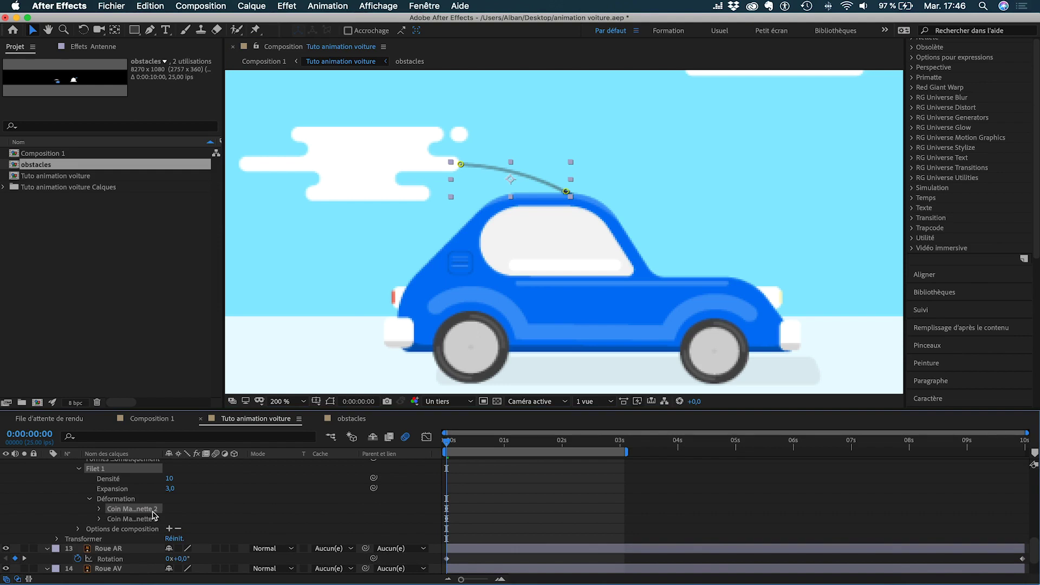
left_click(100, 509)
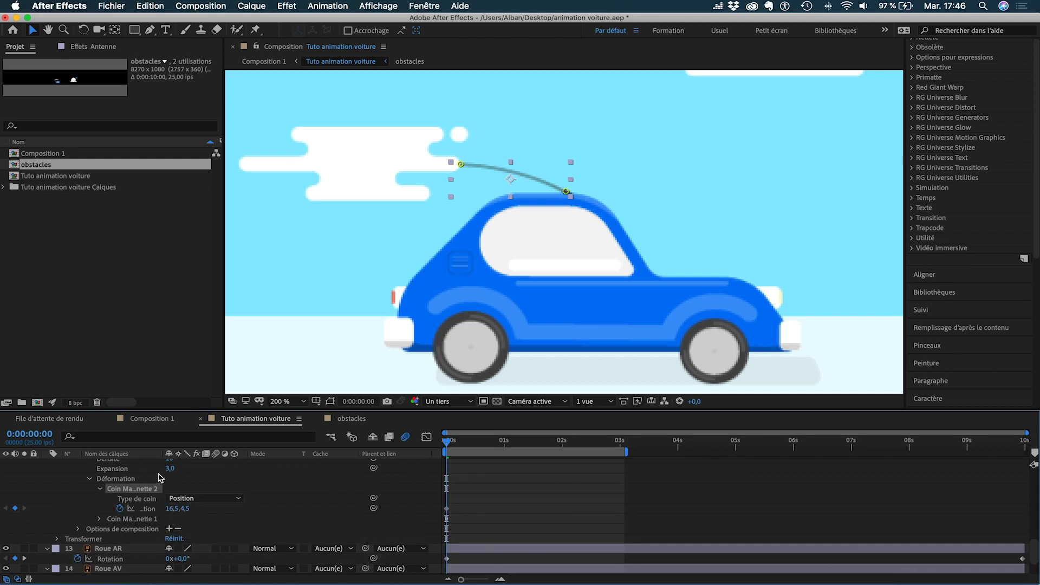
mouse_move(163, 454)
left_mouse_down()
mouse_move(181, 454)
mouse_move(173, 454)
left_mouse_up()
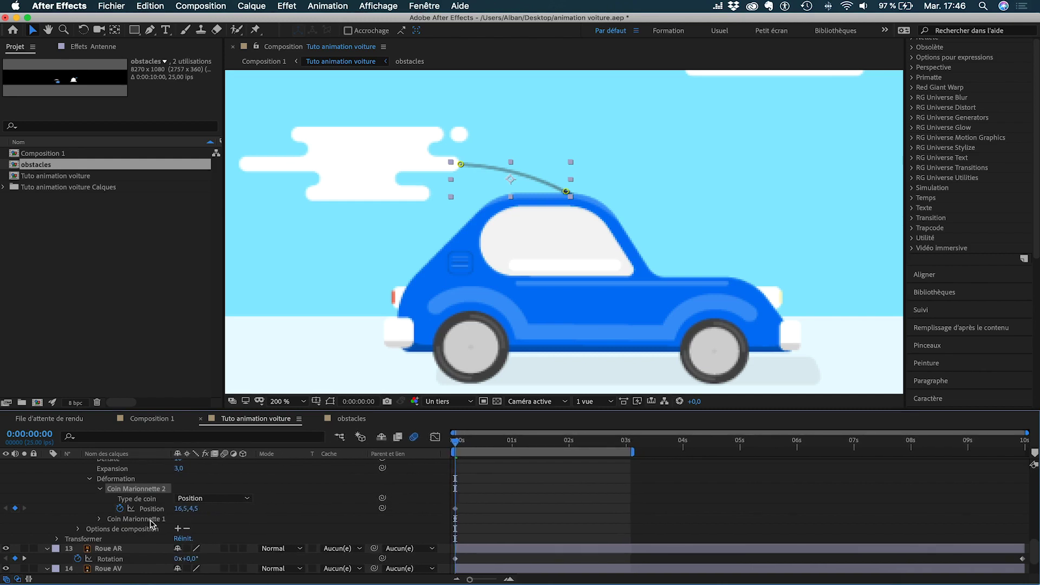
Add the expression wiggle(4,5,1) to the Position of Coin Marionnette 2 and preview the antenna's motion
left_click(120, 510, "alt")
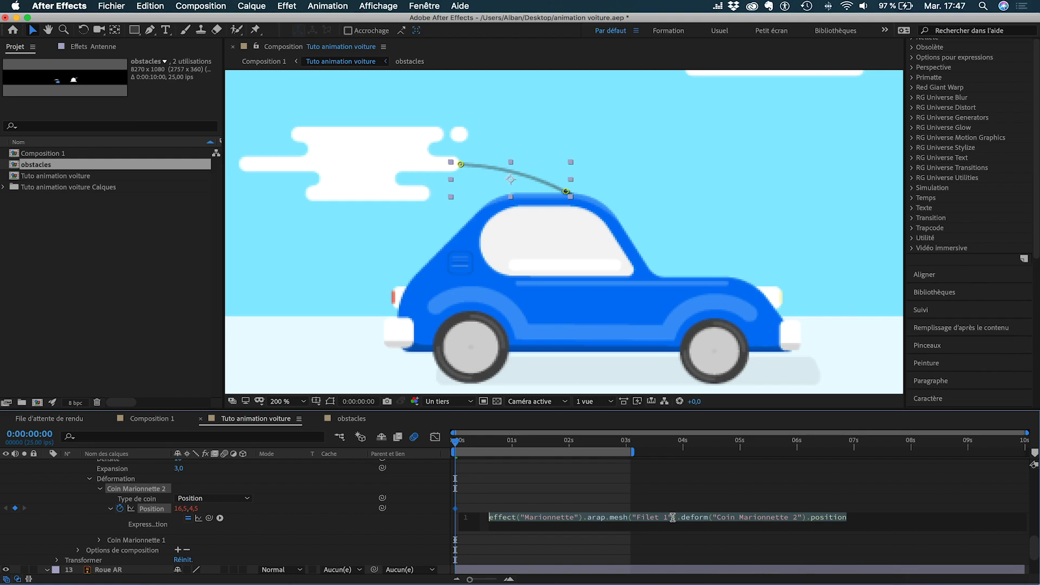
type("wiggle")
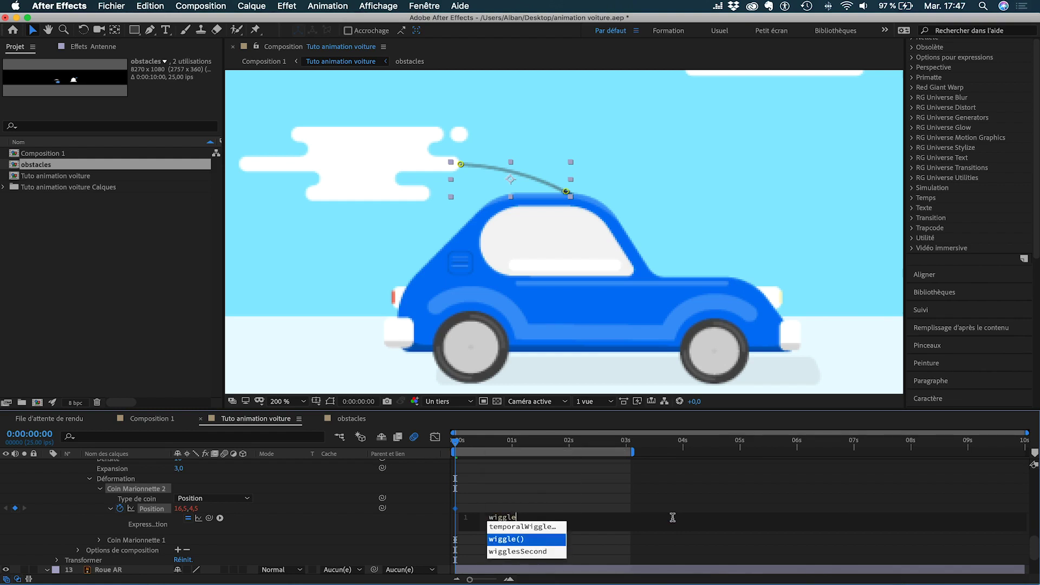
left_click(516, 543)
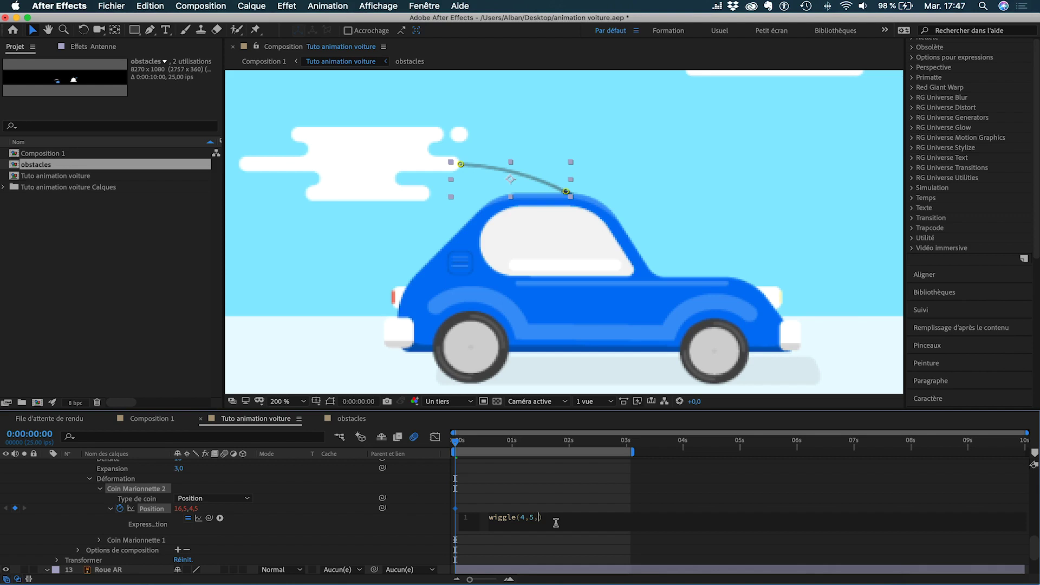
left_click(528, 510)
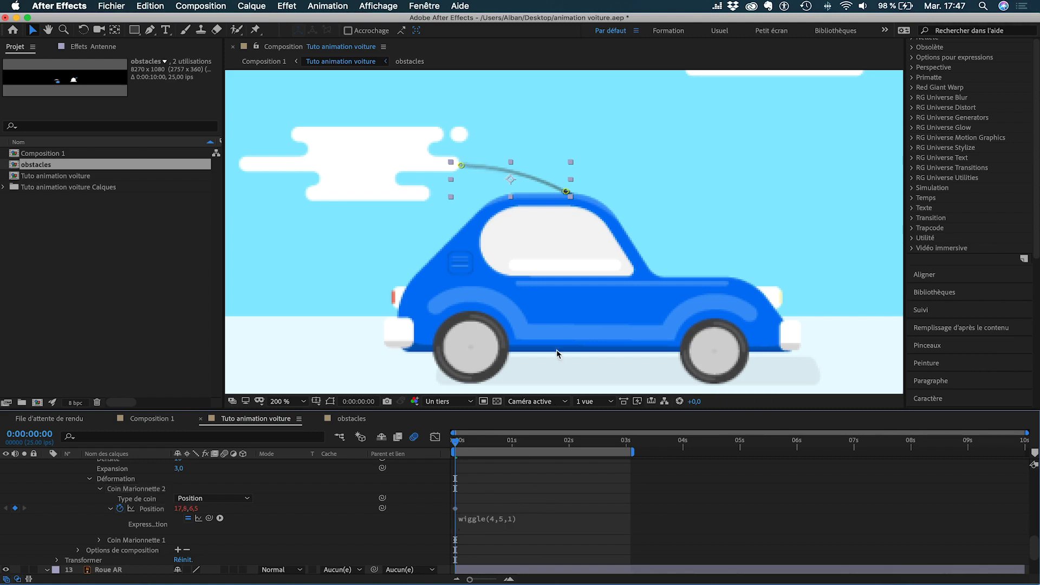
key("space")
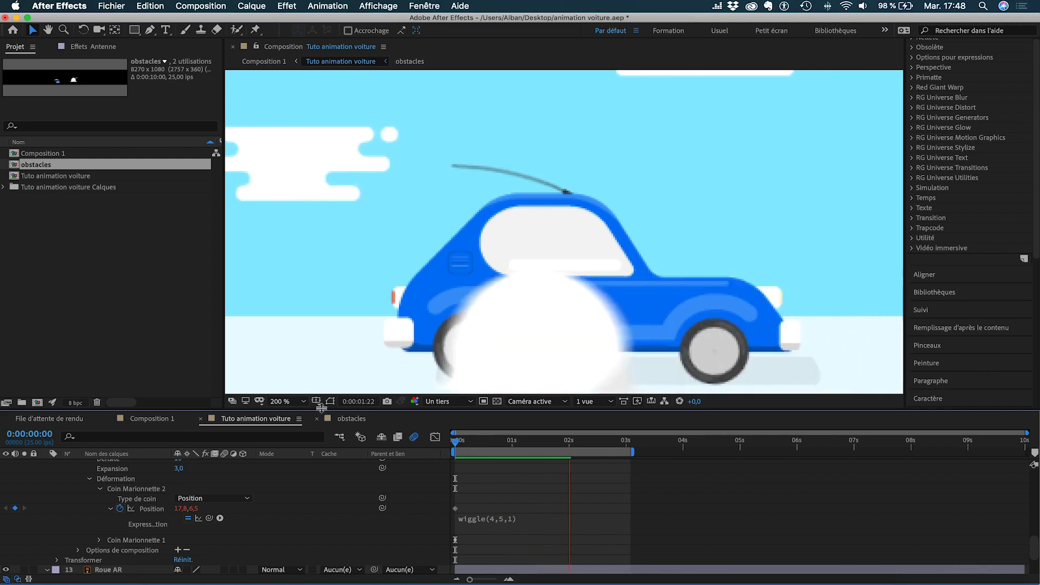
Set the composition viewer's magnification to 100% and preview the antenna's motion in the whole scene
left_click(282, 400)
left_click(352, 292)
key("space")
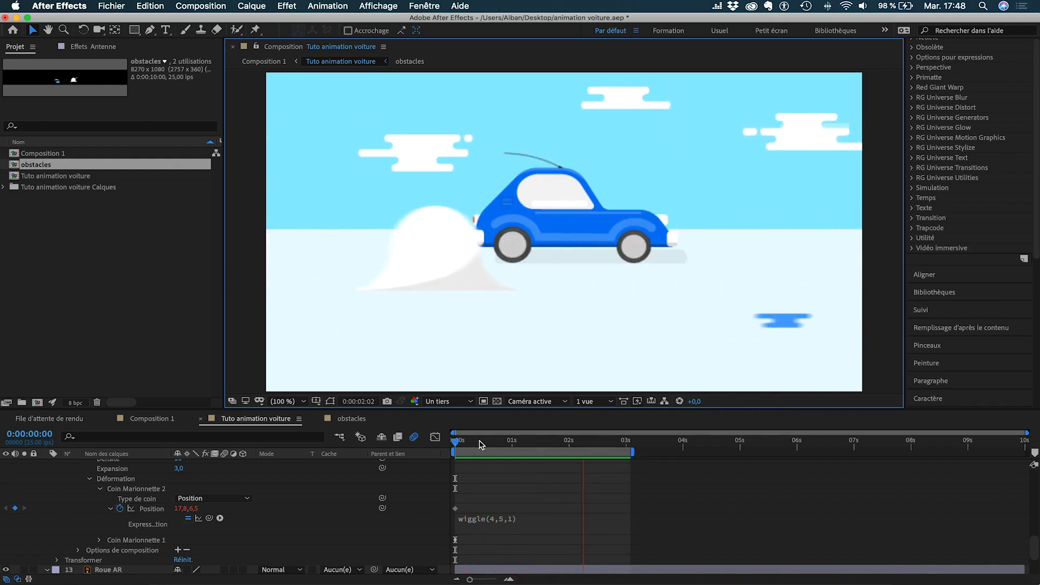
Change the Position expression on the antenna's Coin Marionnette 2 to wiggle(7,5,1) and preview the motion
left_click(496, 440)
left_click(494, 519)
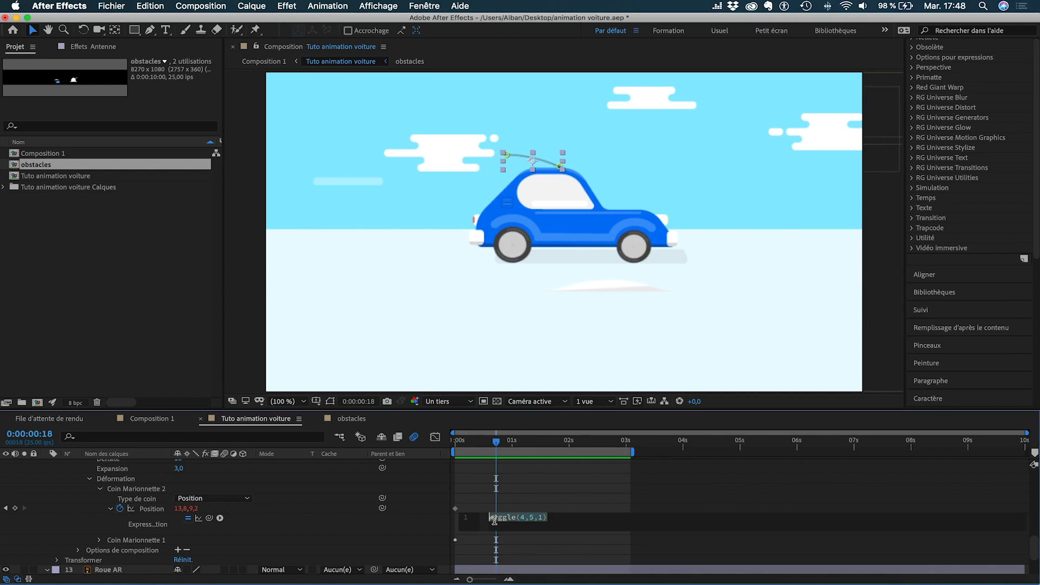
left_click(524, 517)
key("BackSpace")
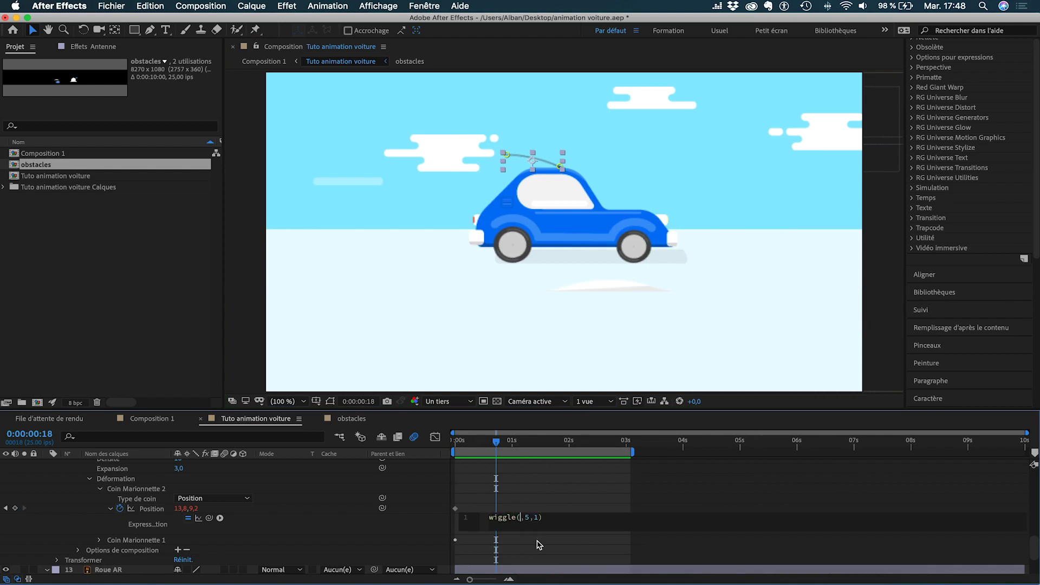
type("7")
left_click(528, 497)
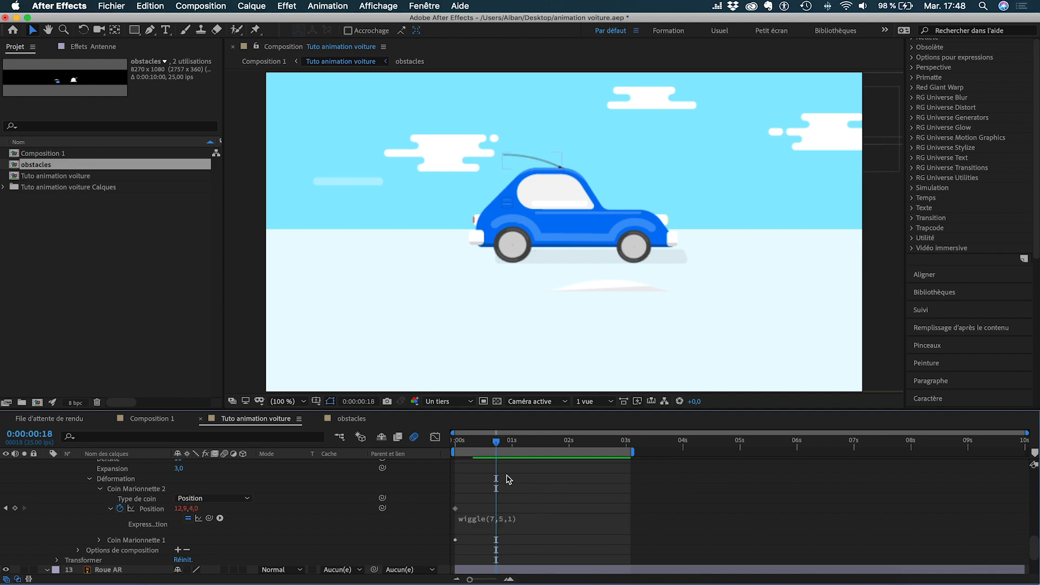
left_click(455, 444)
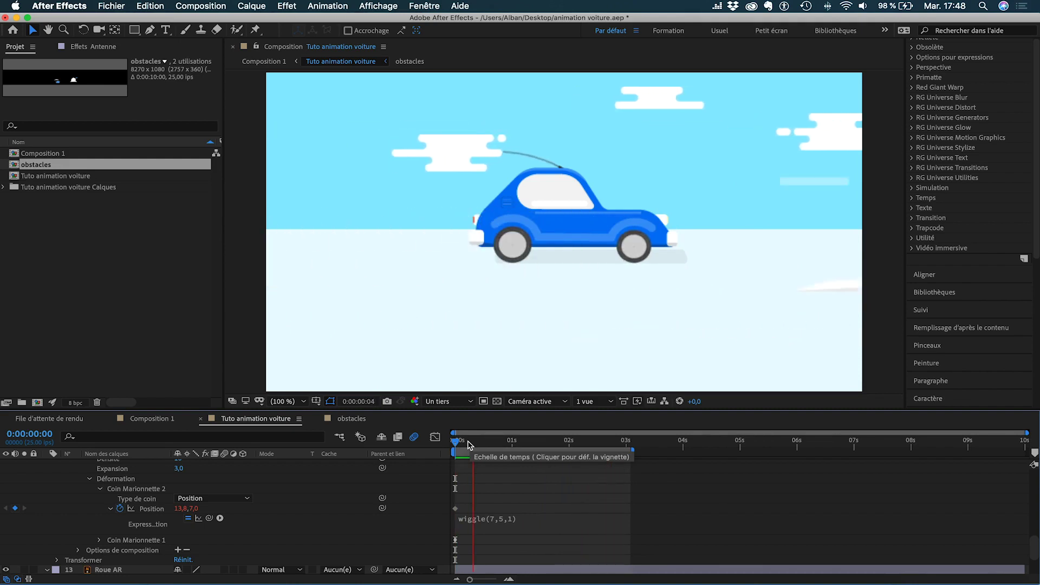
left_click_drag(469, 445, 509, 446)
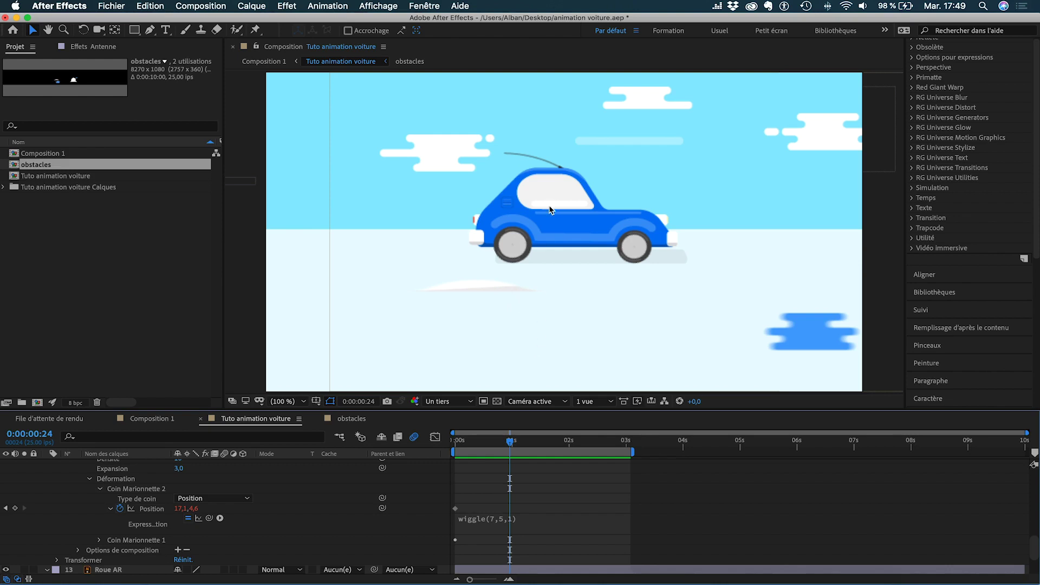
left_click_drag(512, 442, 485, 443)
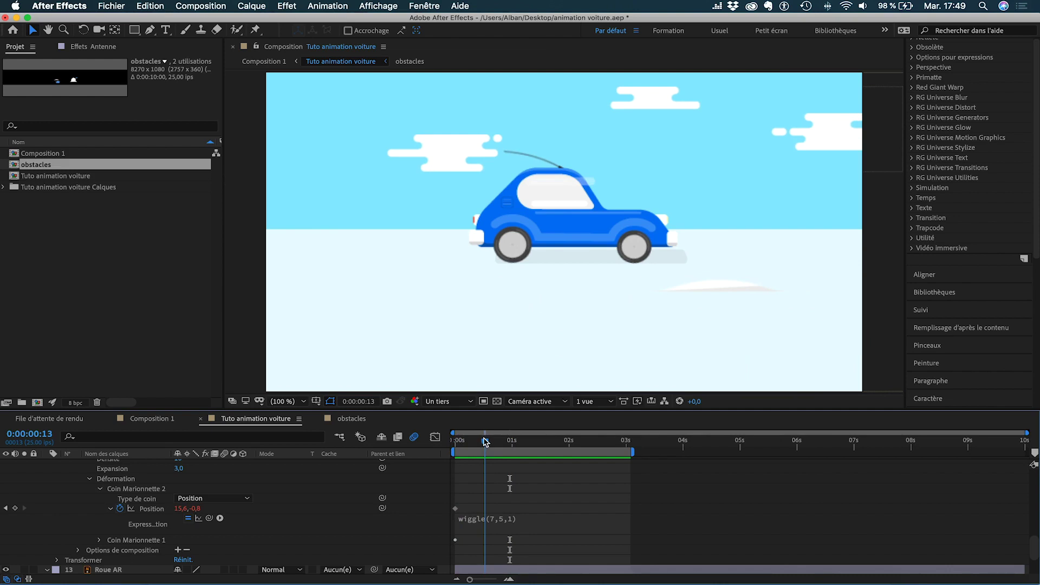
Collapse the Antenne layer's properties and parent the Antenne, Roue AR, Roue AV and Ombre voiture layers to Carrosserie
left_click(542, 232)
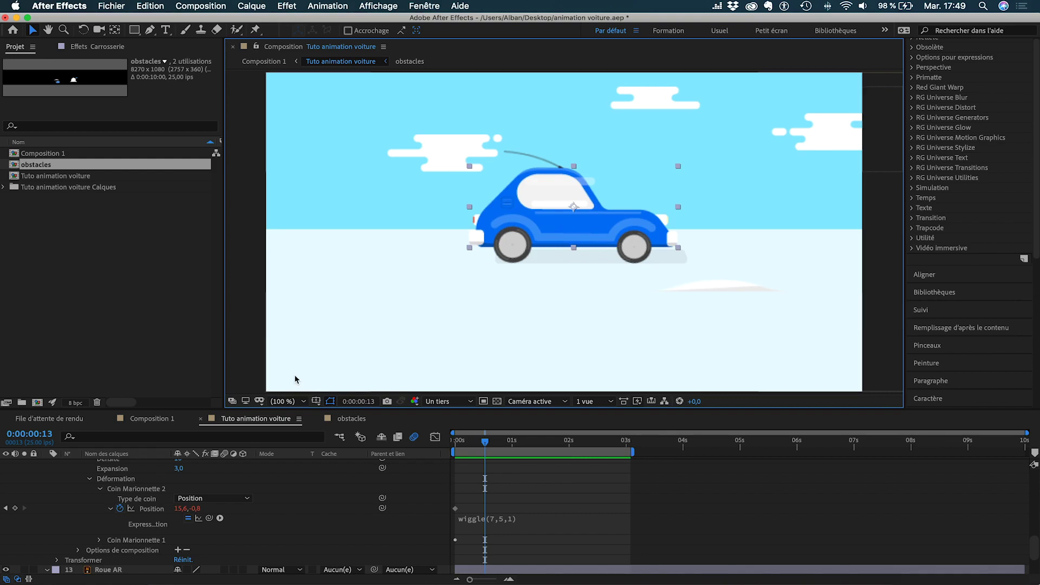
scroll(73, 490, "up", 5)
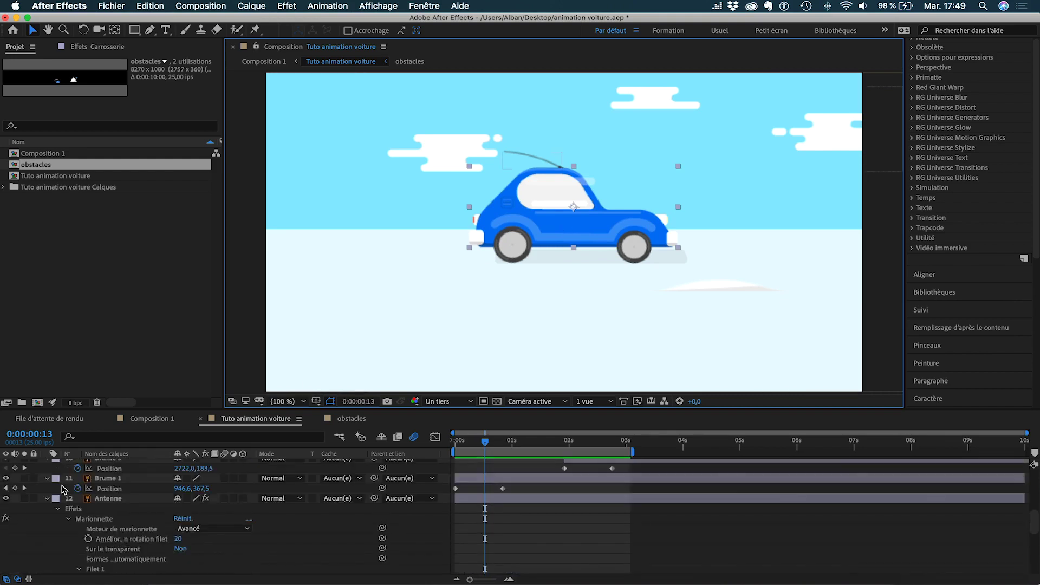
scroll(64, 490, "up", 1)
left_click(47, 519)
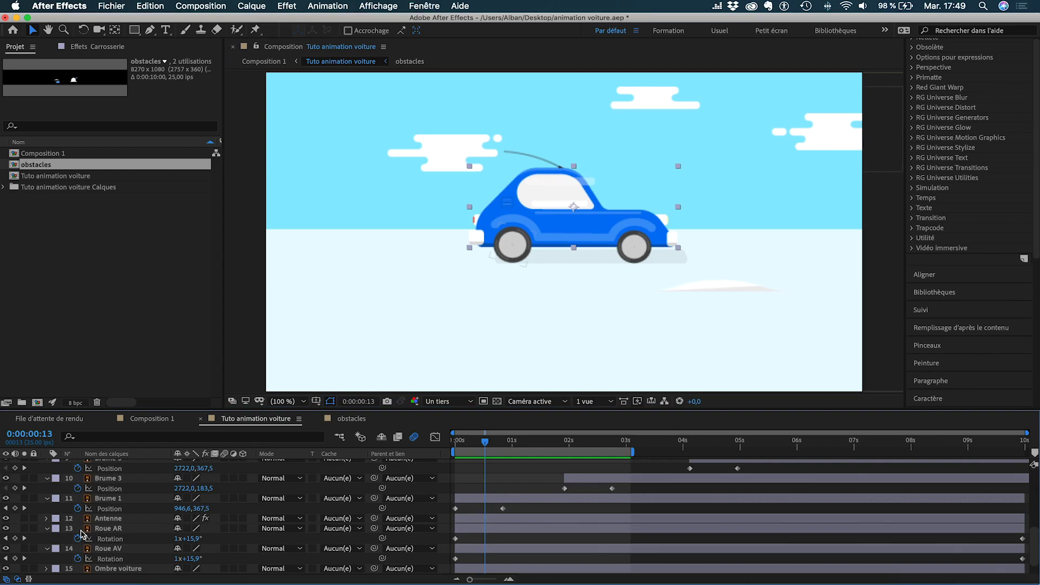
scroll(81, 535, "down", 2)
left_click(128, 510)
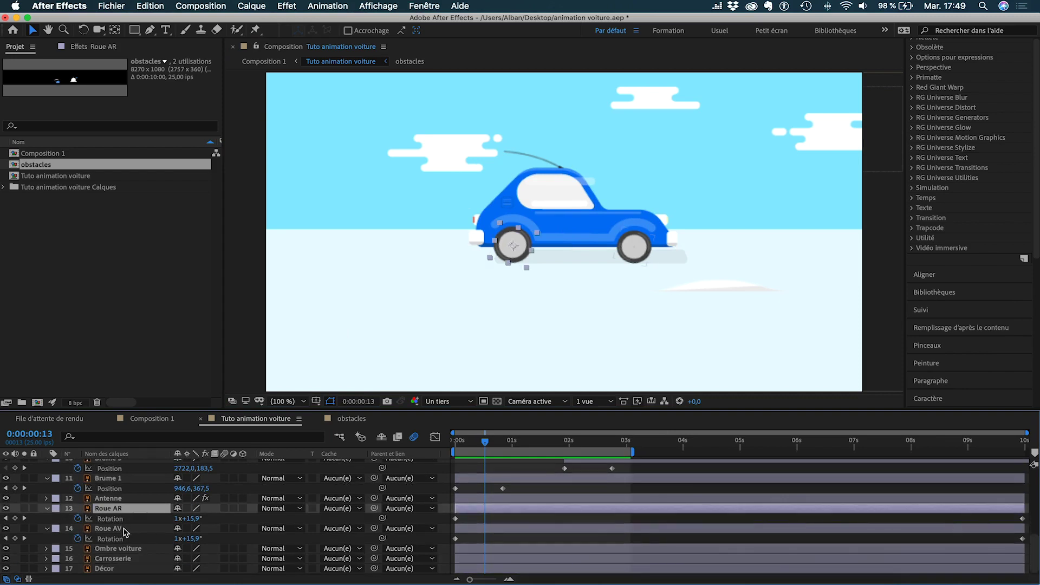
left_click(123, 529, "shift")
left_click(135, 550, "shift")
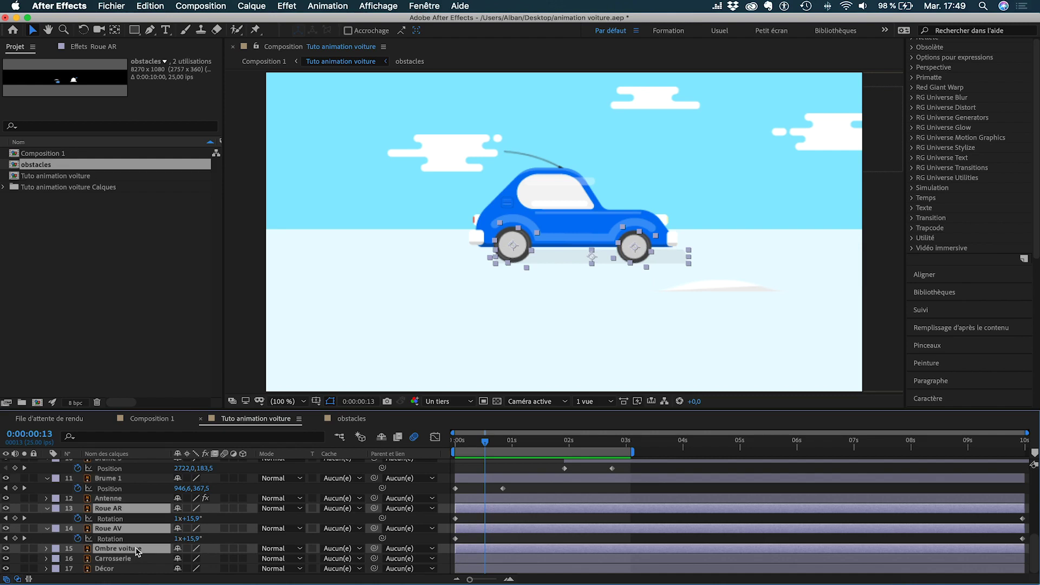
left_click(132, 497, "shift")
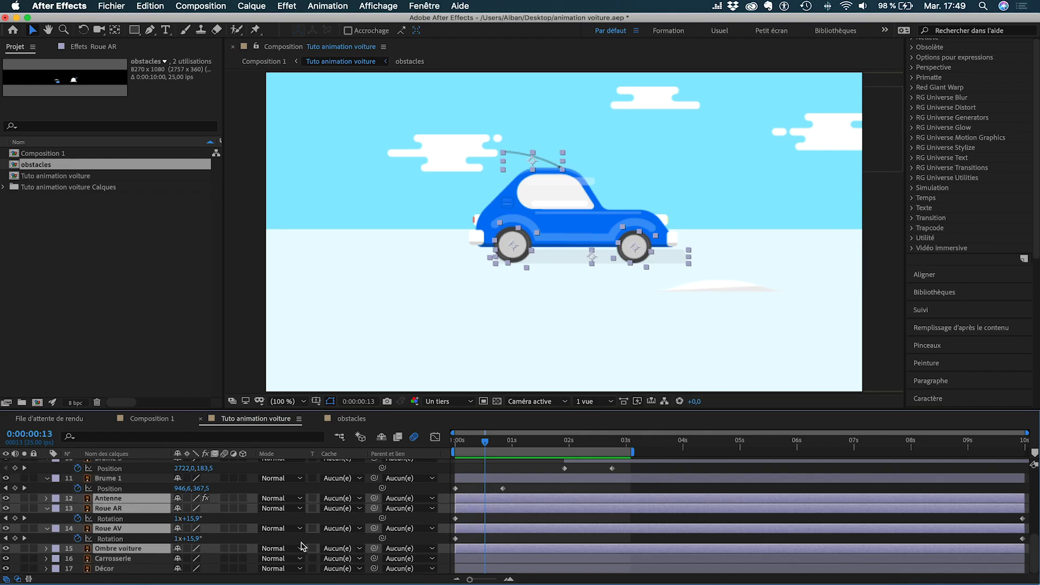
left_click_drag(376, 553, 129, 564)
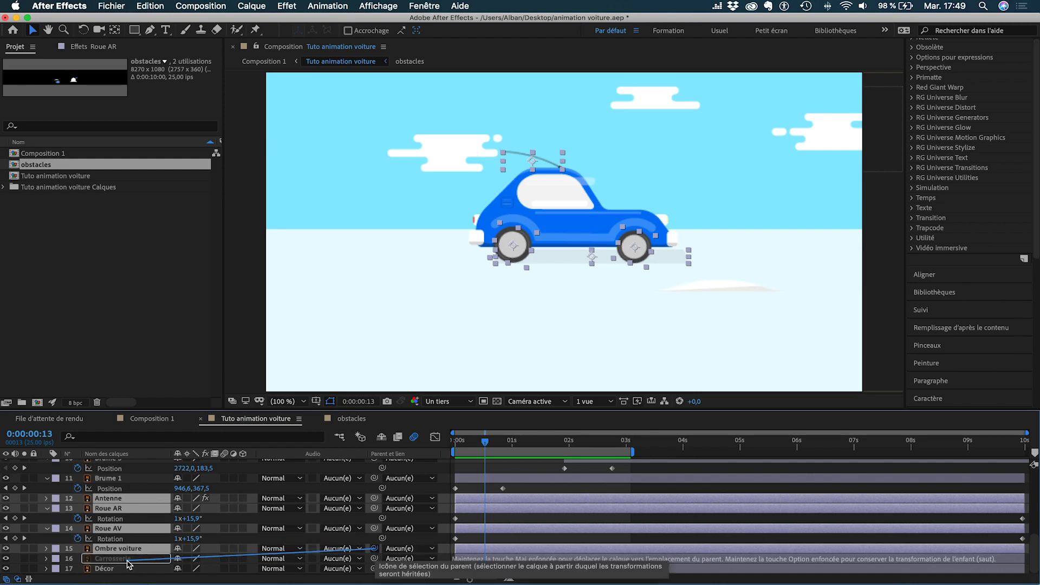
left_click_drag(129, 563, 129, 564)
Move the Carrosserie layer down and to the left so the whole car sits in the path of the ground obstacles
left_click(130, 563)
left_click_drag(567, 218, 538, 259)
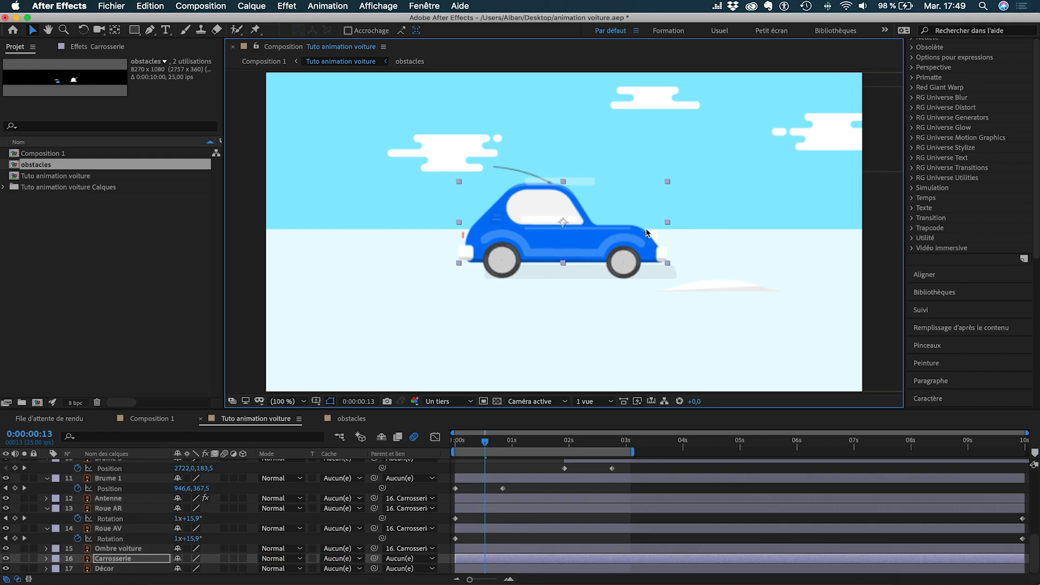
left_click_drag(594, 245, 575, 252)
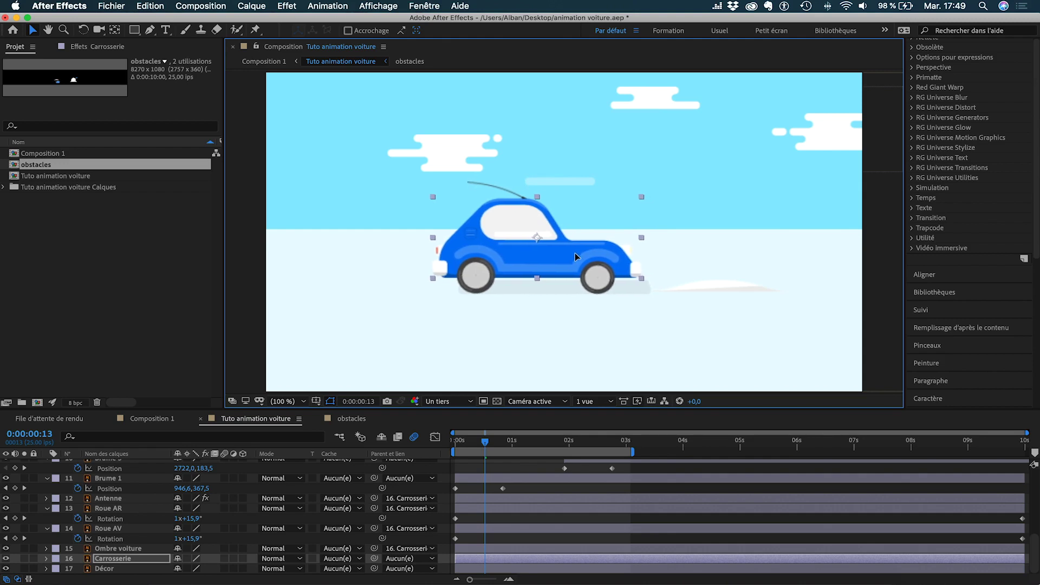
Add a Position keyframe to Roue AV at 0:00:00:16, just before the front wheel meets the snow mound
left_click(491, 445)
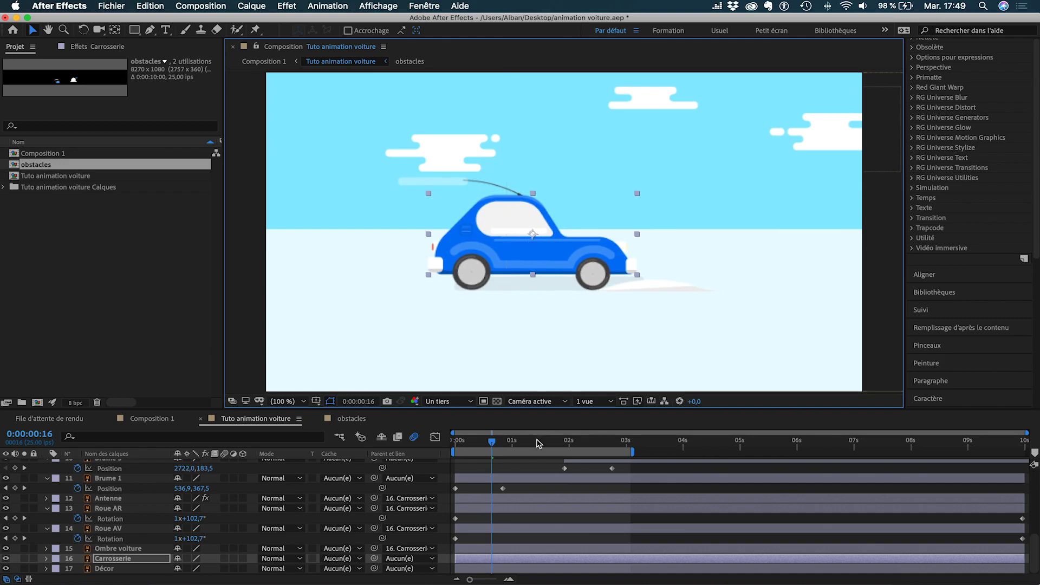
left_click(499, 441)
left_click_drag(500, 444, 493, 443)
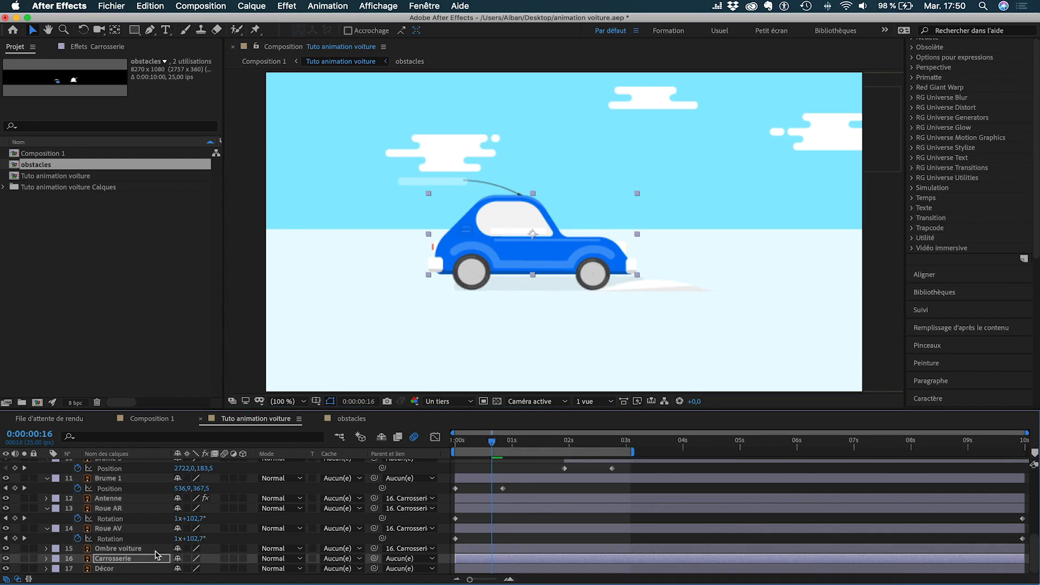
left_click(124, 530)
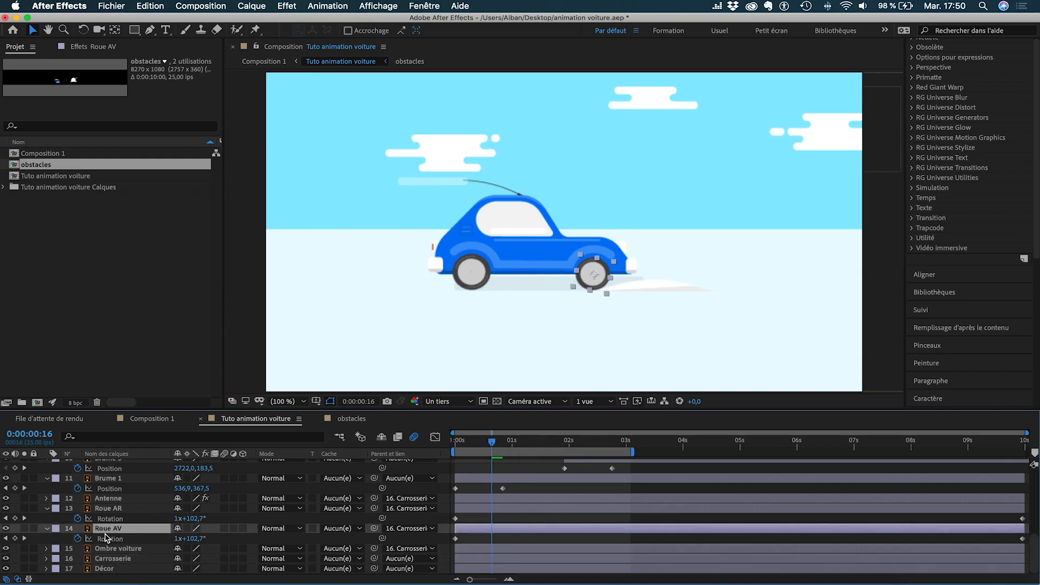
key("alt+shift+p")
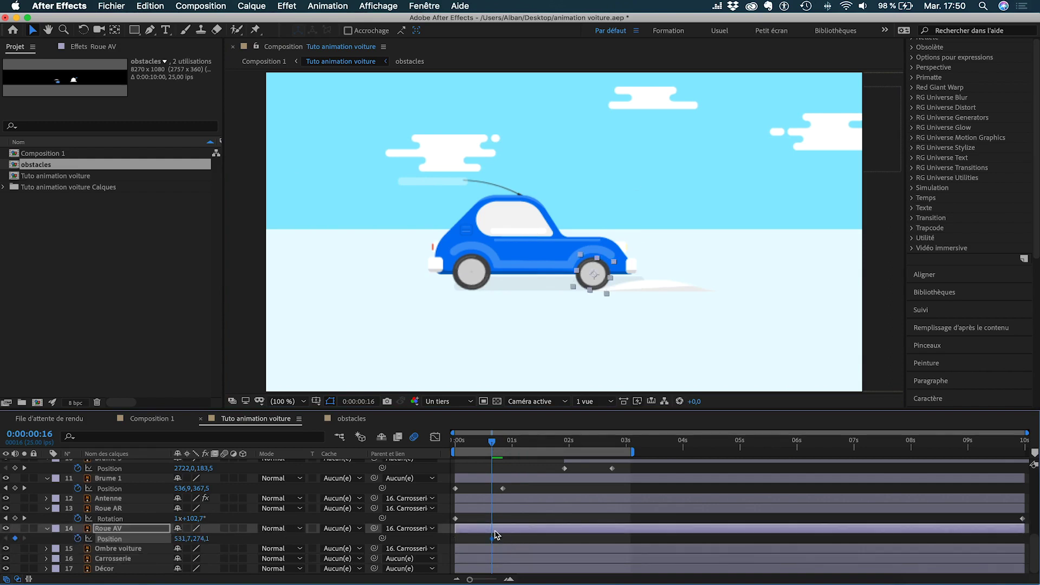
key("equal")
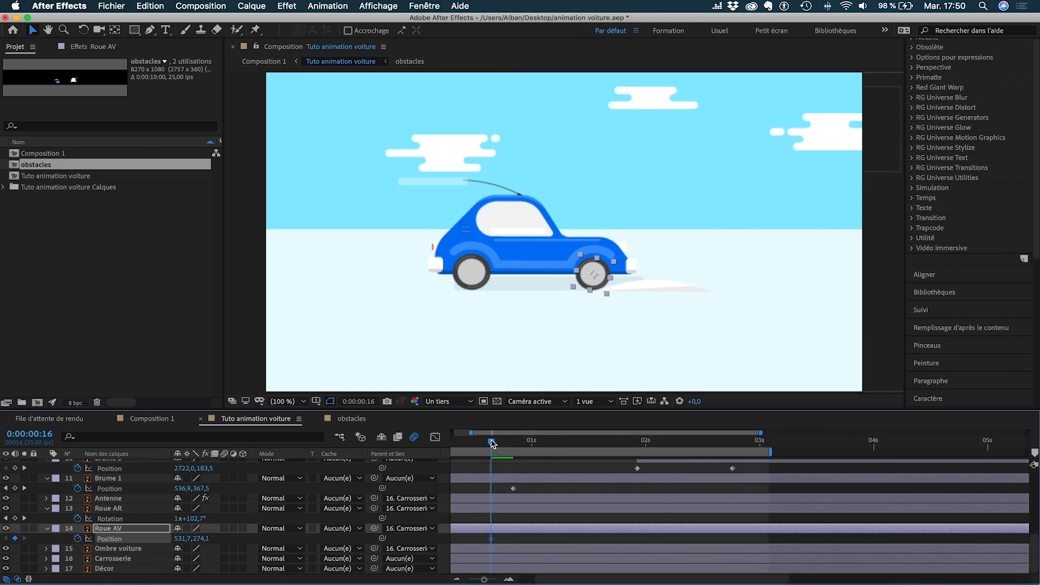
Raise Roue AV to Position 531,7,255,1 at 0:00:00:18 and paste its starting Position keyframe at 0:00:00:20
left_click_drag(493, 445, 502, 444)
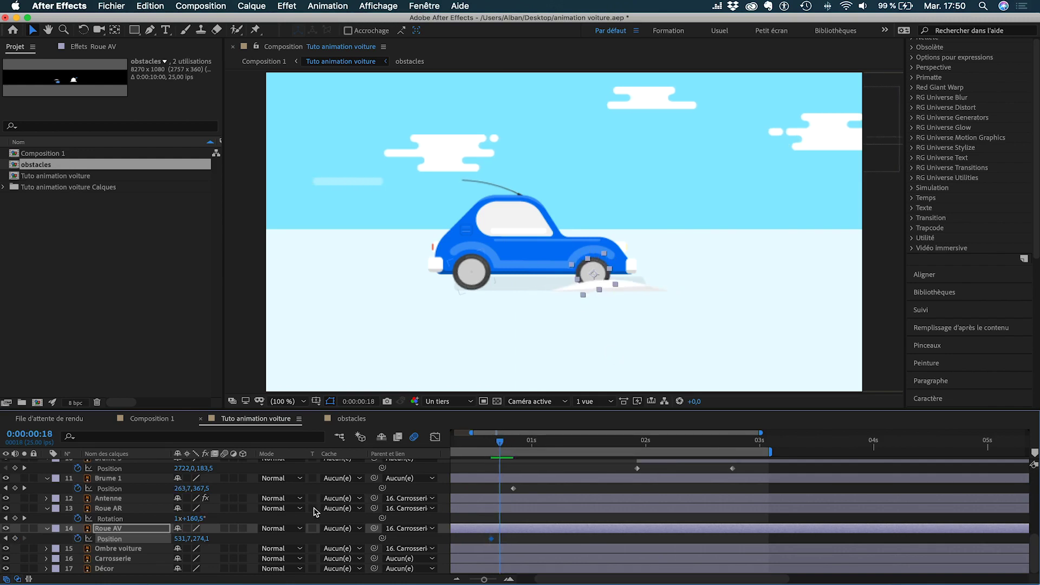
left_click_drag(199, 541, 190, 537)
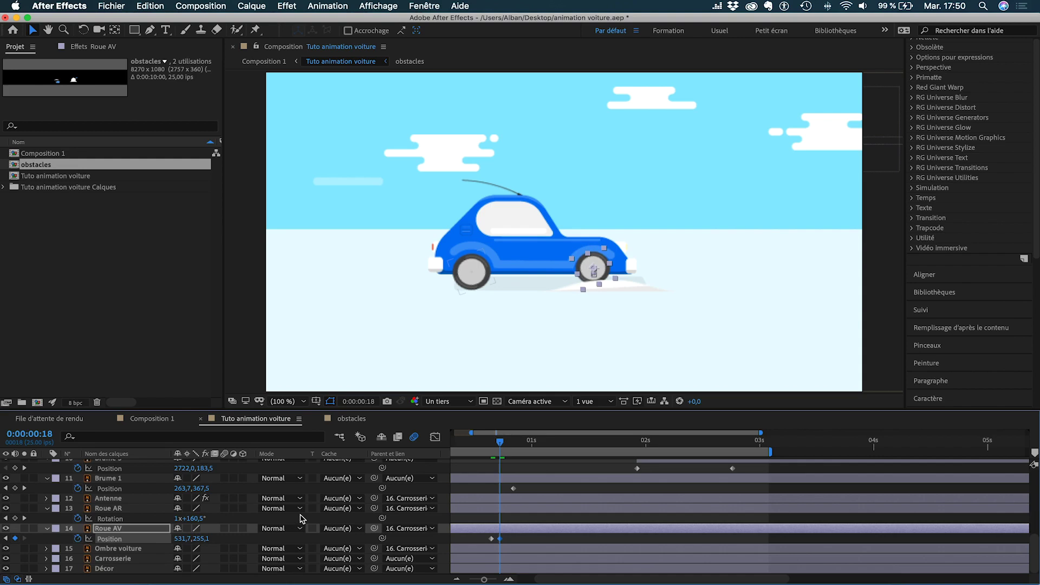
left_click_drag(501, 445, 510, 445)
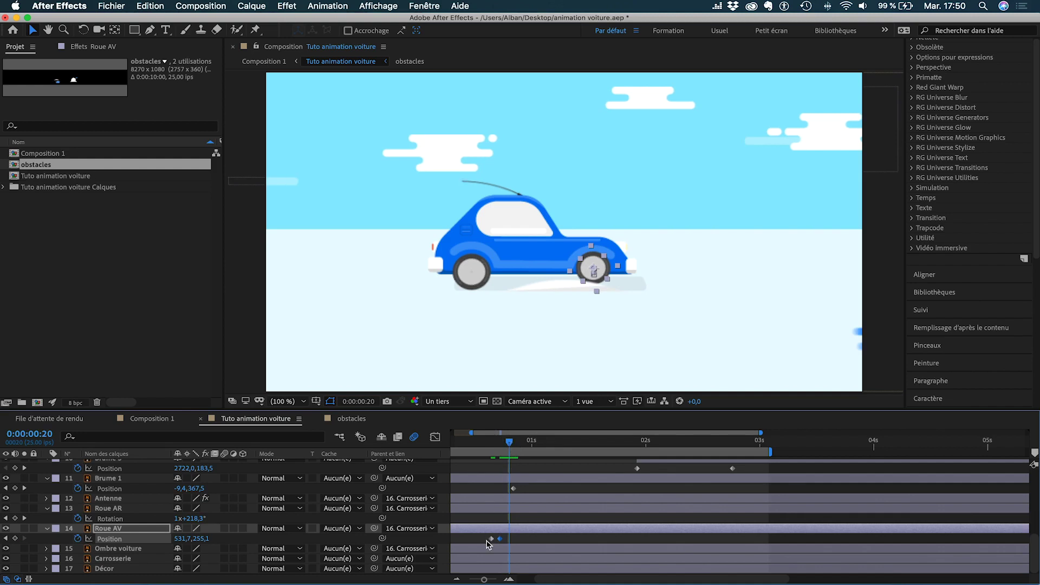
key("super+v")
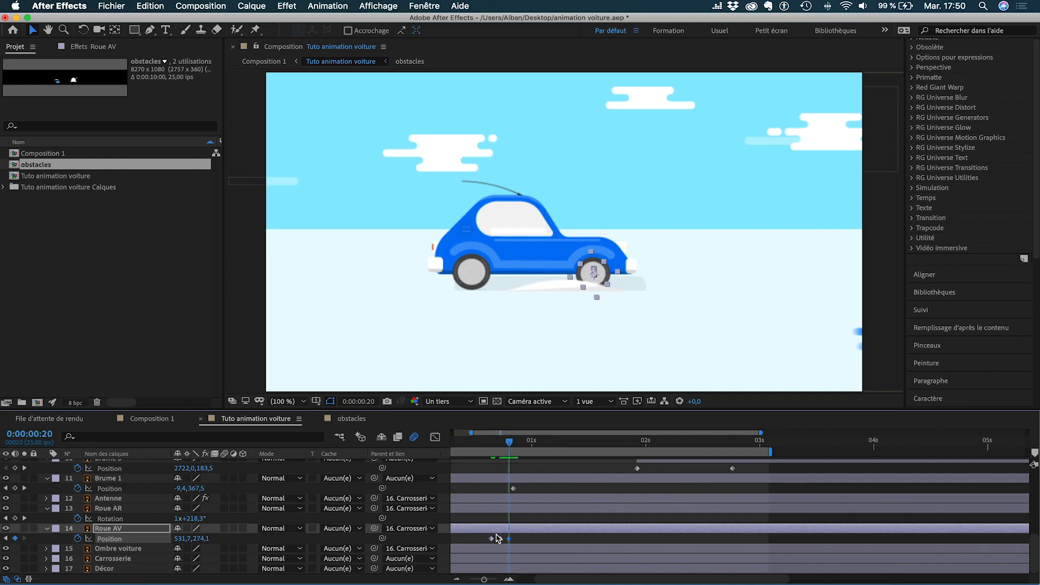
Preview the front wheel's bounce, raise its peak at 0:00:00:18 to Position 531,7,245,1, and replay it
left_click_drag(510, 444, 473, 447)
key("space")
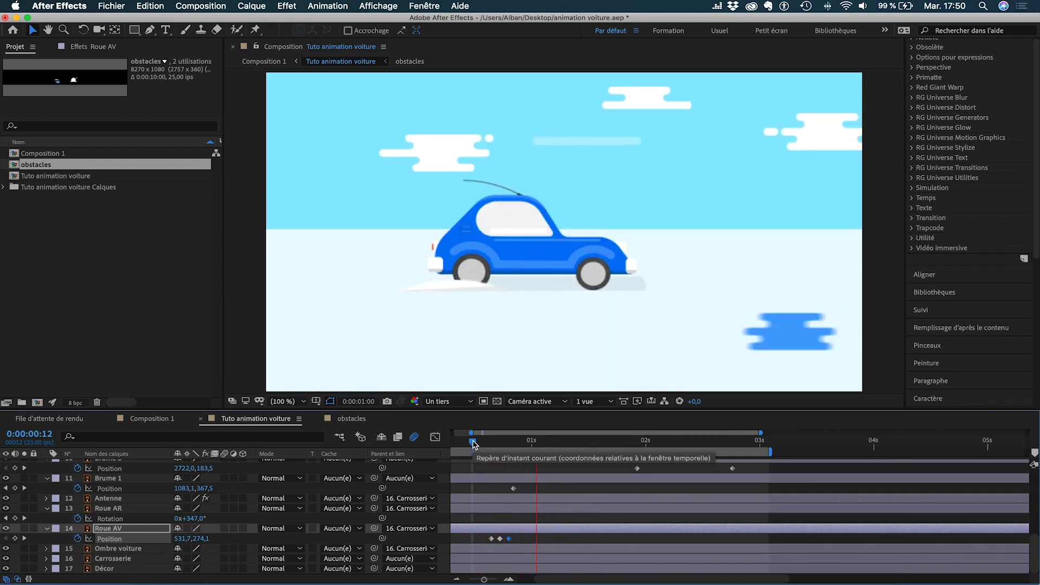
left_click(589, 267)
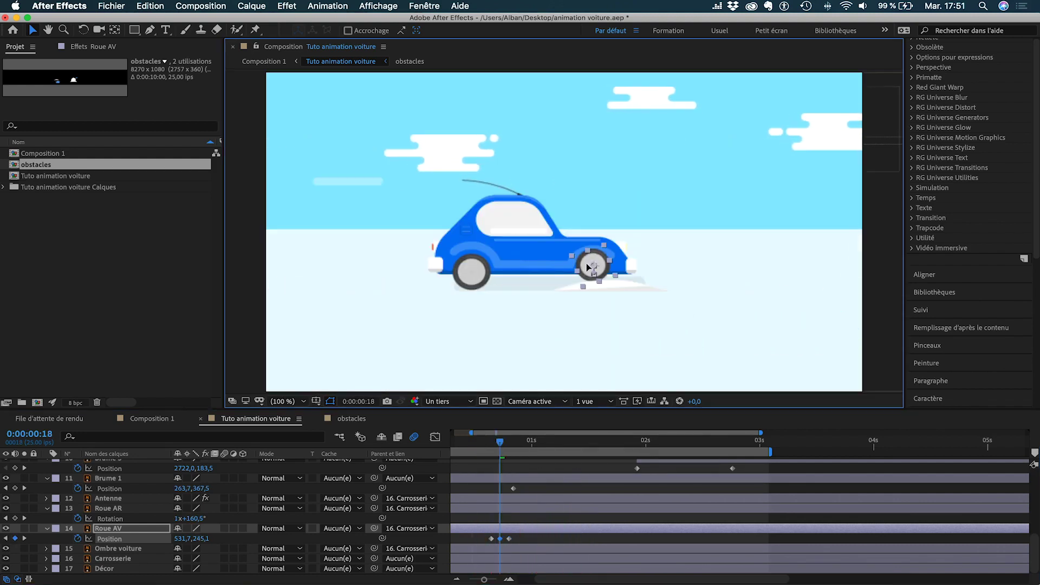
left_click(469, 442)
key("space")
Add a Position keyframe to Roue AR at 0:00:00:22 and raise the rear wheel to 140,2,237,5 at 0:00:00:24
left_click_drag(468, 444, 520, 446)
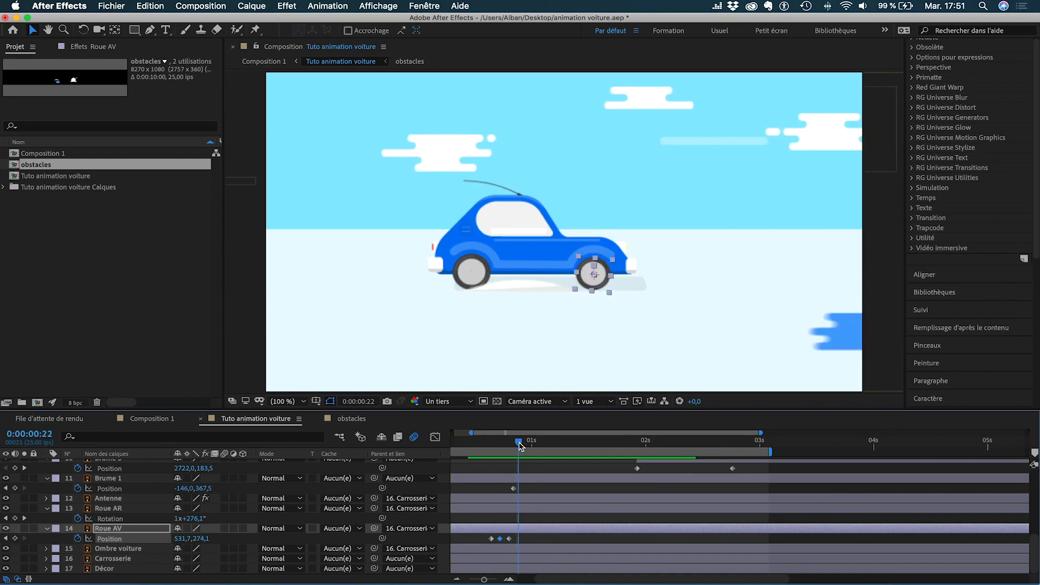
left_click(116, 509)
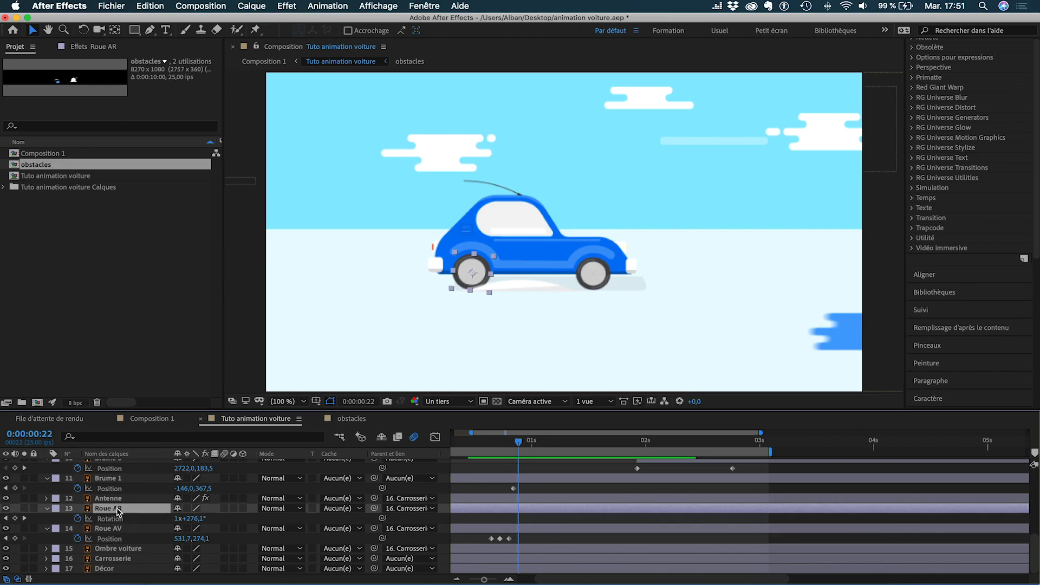
key("alt+shift+p")
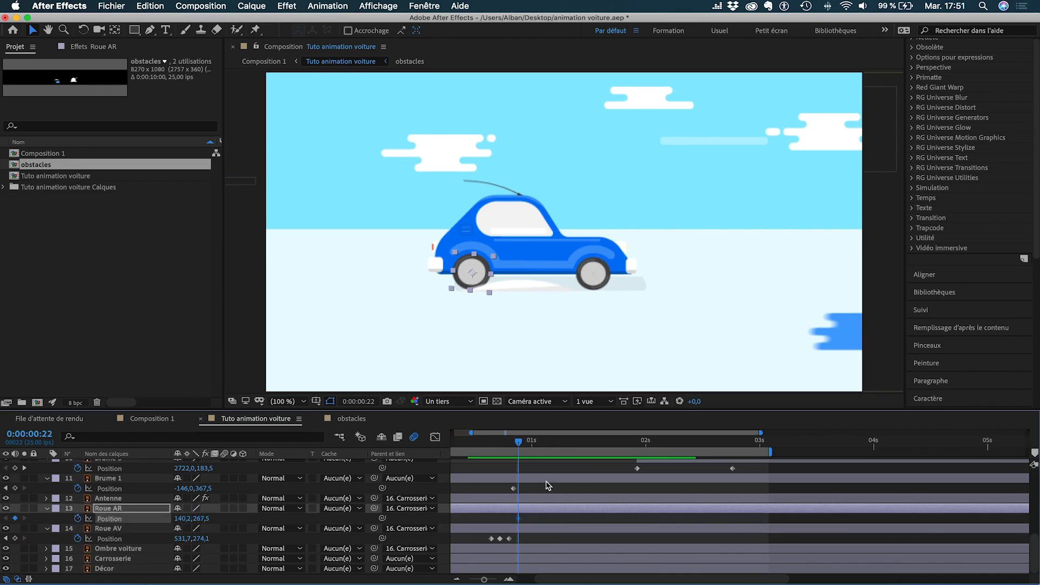
left_click_drag(519, 445, 528, 445)
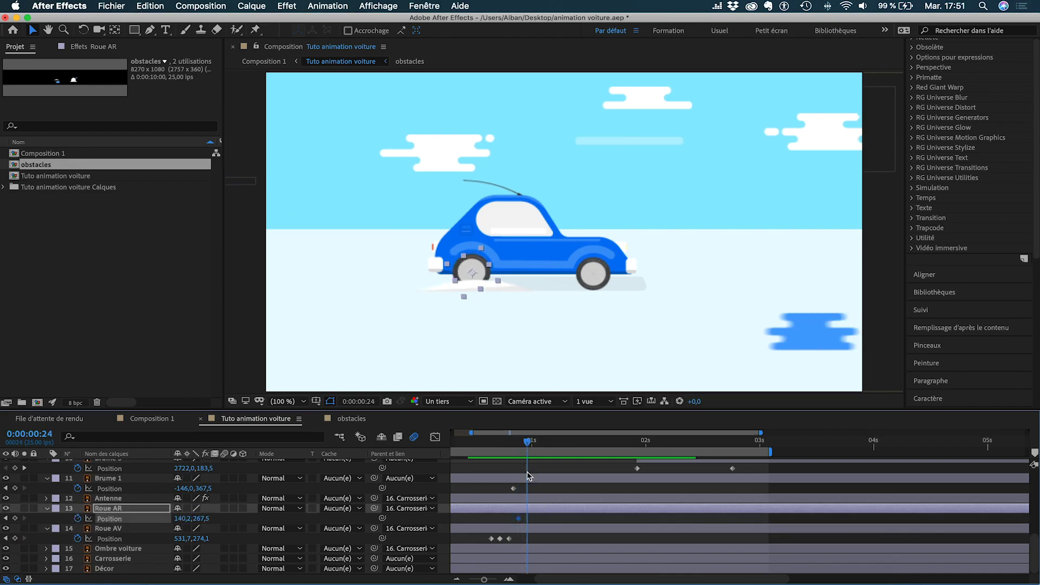
mouse_move(200, 519)
left_mouse_down()
mouse_move(234, 518)
mouse_move(184, 519)
left_mouse_up()
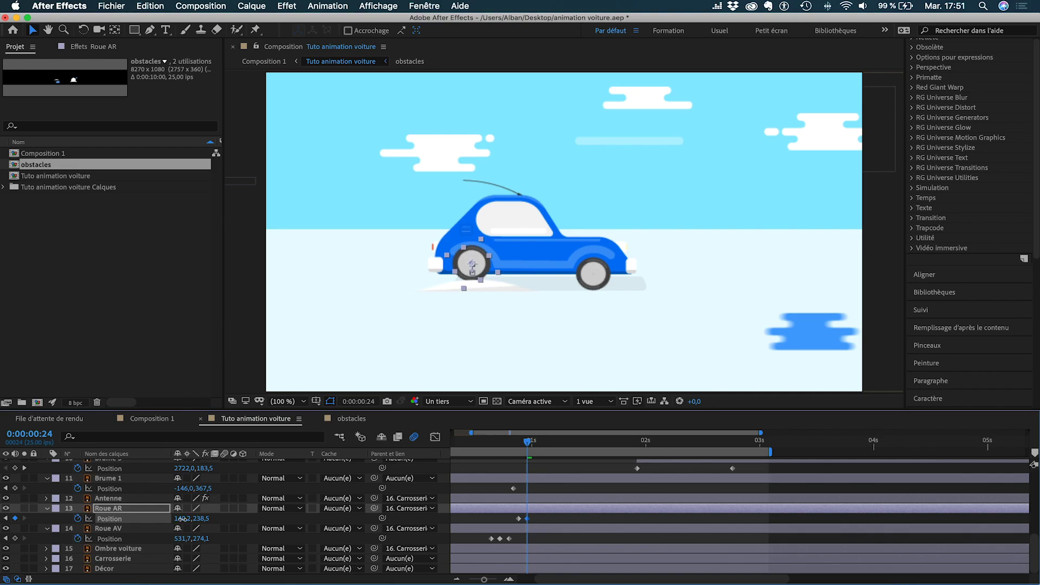
Return Roue AR to Position 140,2,267,5 at 0:00:01:02 and preview both wheels passing over the mound
left_click_drag(530, 446, 542, 446)
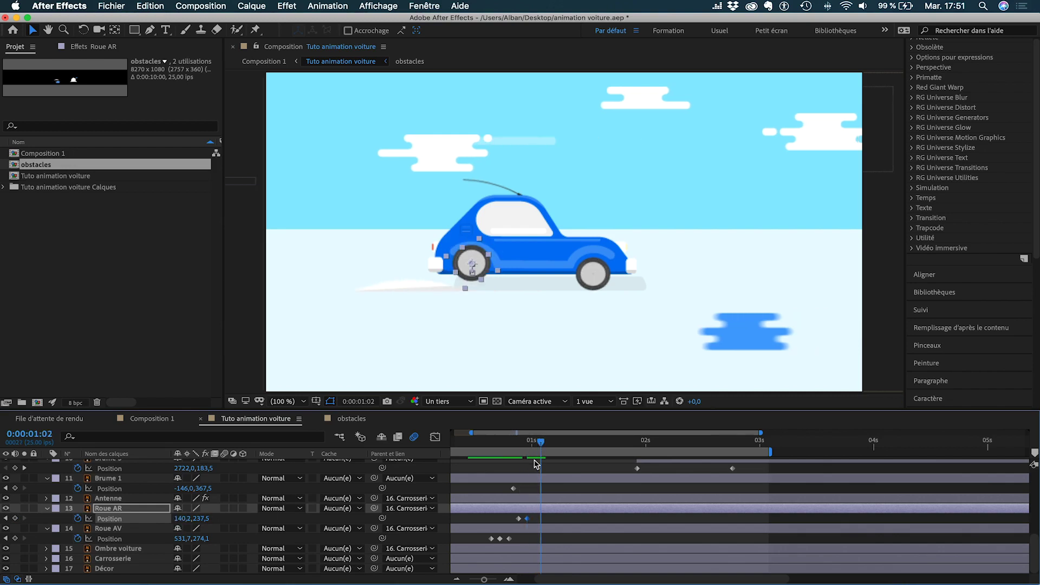
key("shift+Down")
key("shift+Down")
key("shift+Down")
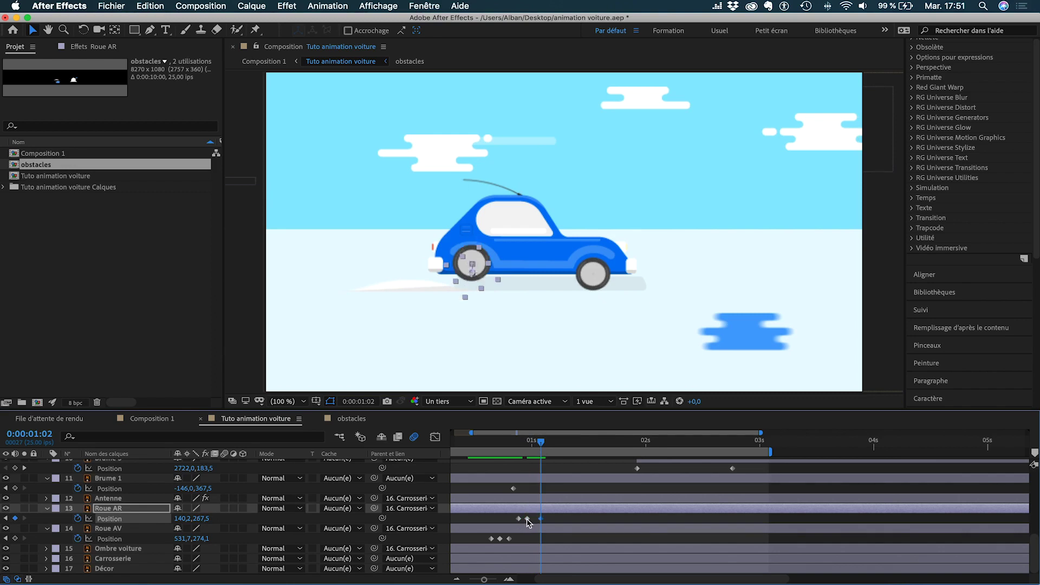
left_click_drag(542, 443, 469, 445)
key("space")
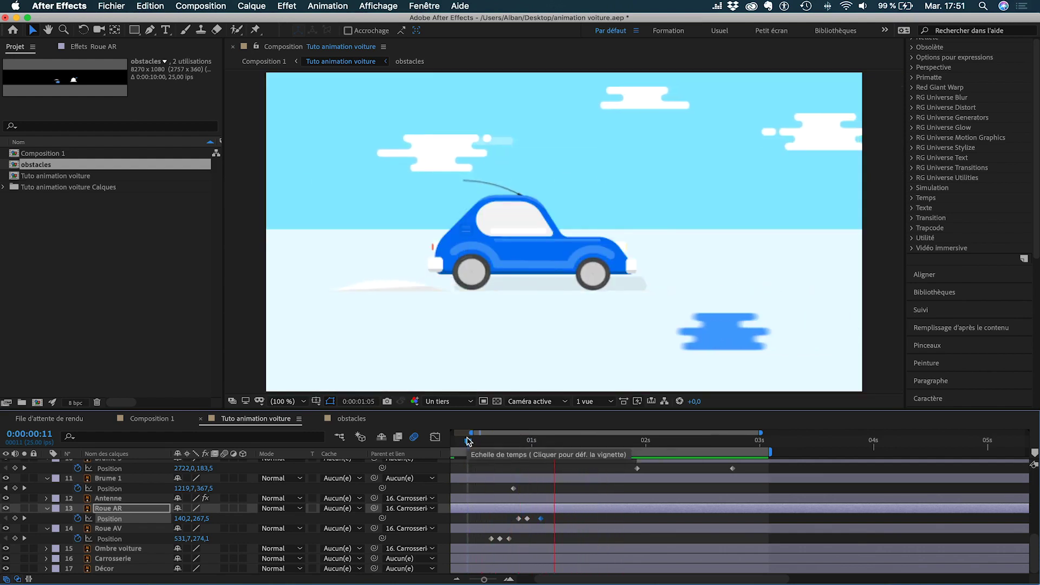
Animate Carrosserie's Rotation from a 0° keyframe at 0:00:00:17 to -3° at 0:00:00:19
left_click_drag(466, 441, 492, 441)
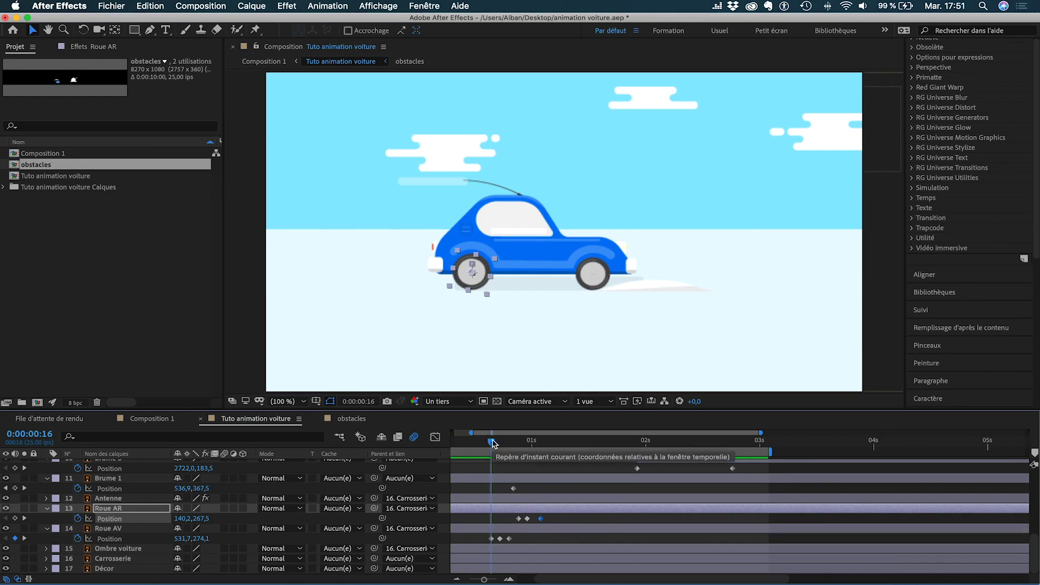
left_click(114, 558)
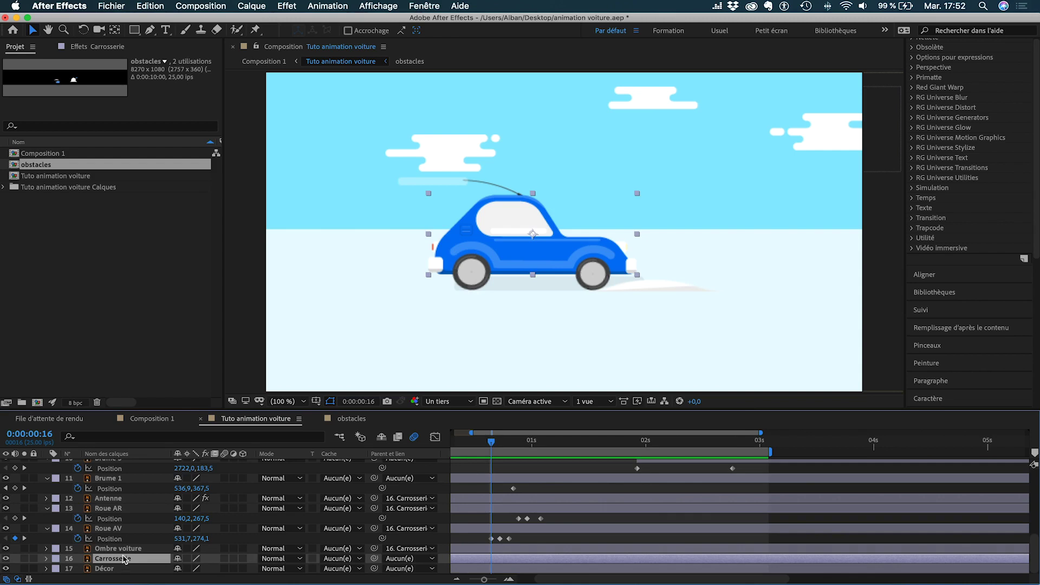
key("r")
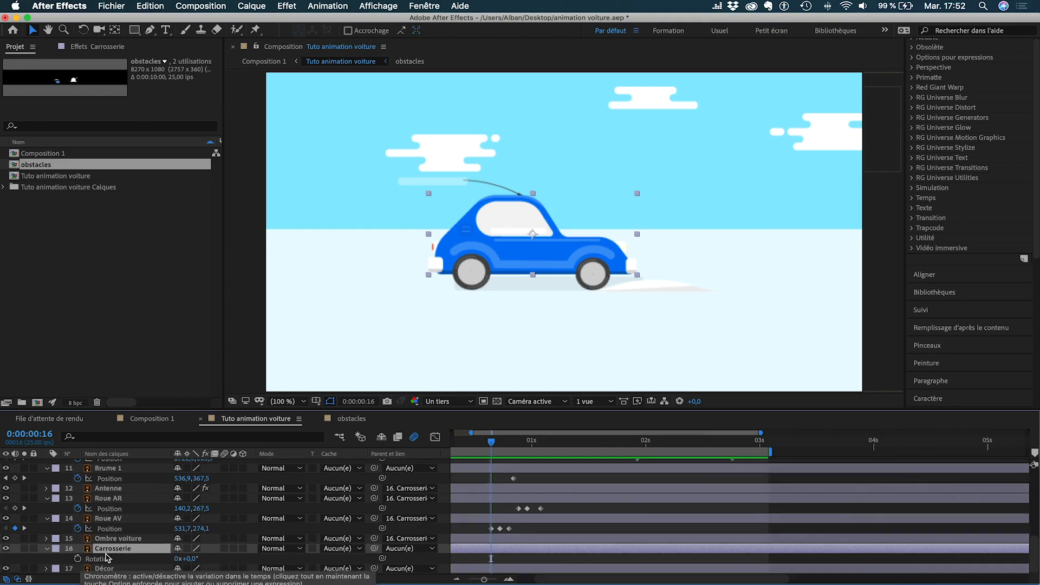
left_click(500, 444)
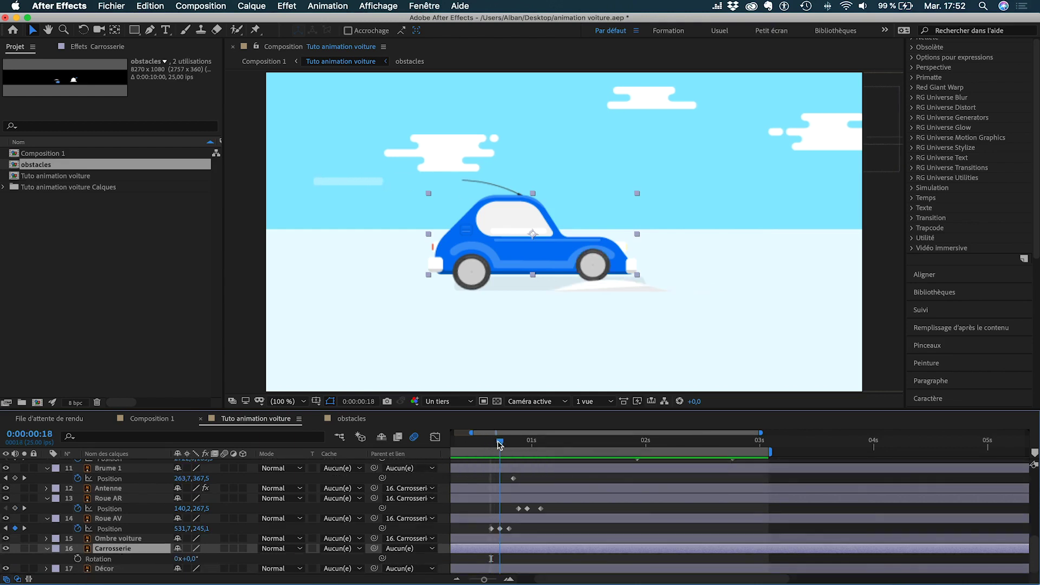
left_click(496, 444)
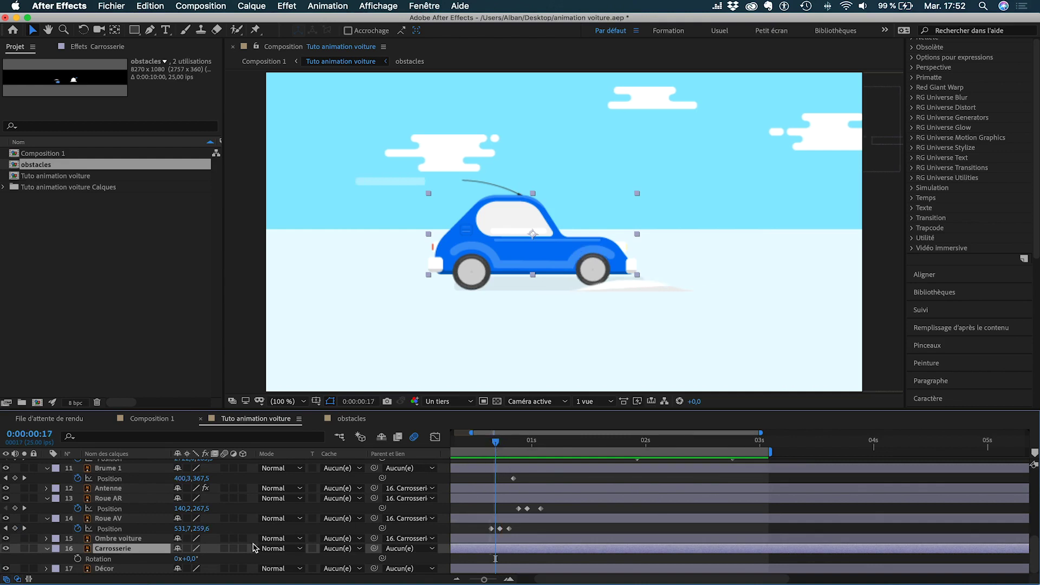
left_click(77, 558)
left_click(505, 444)
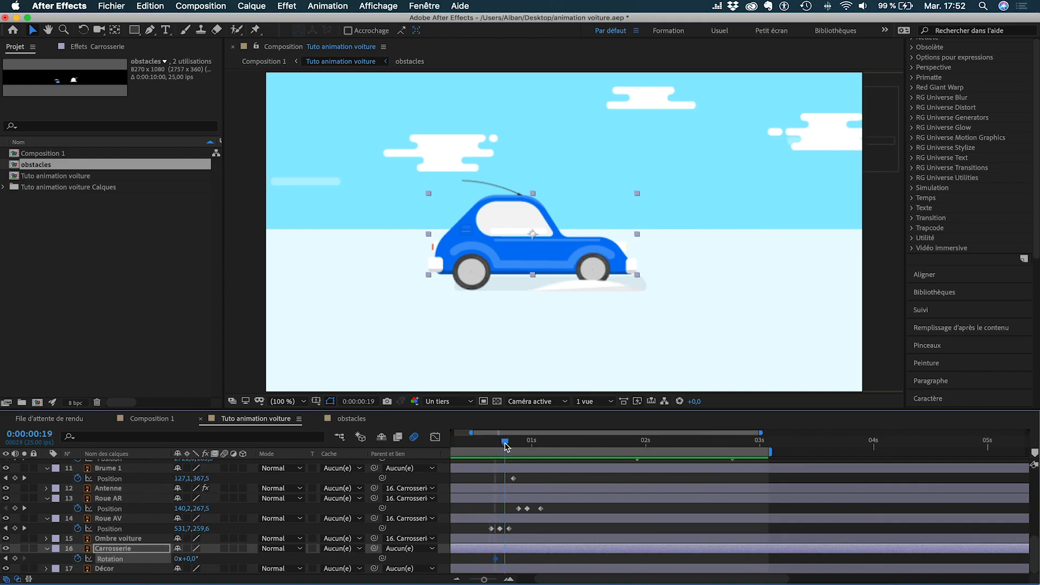
left_click_drag(194, 559, 191, 557)
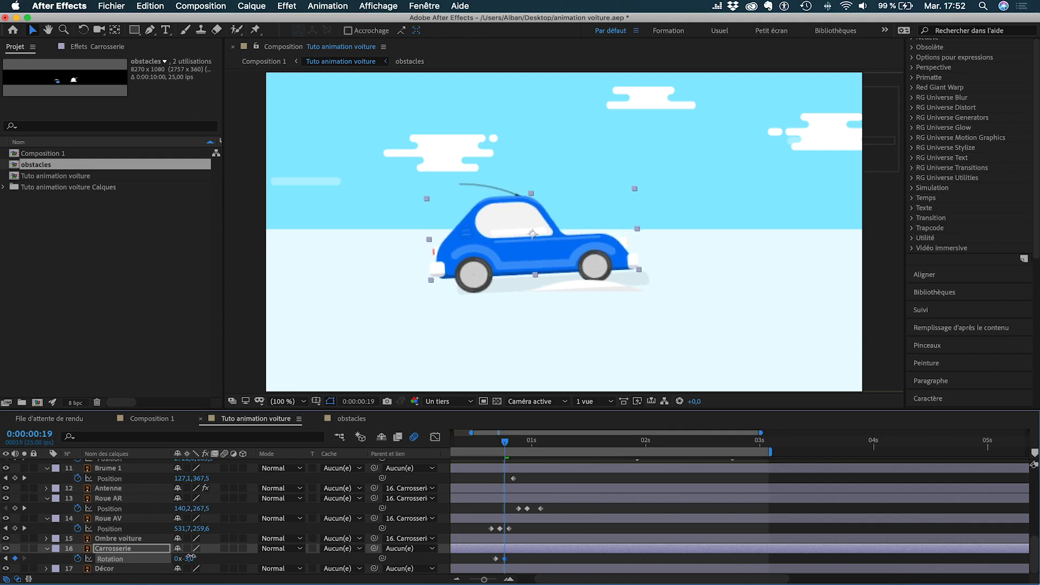
Level Carrosserie's Rotation to 0°, hold it with a keyframe at 0:00:00:22, and tilt it to 3° at 0:00:00:24
left_click(491, 443)
left_click_drag(493, 446, 522, 448)
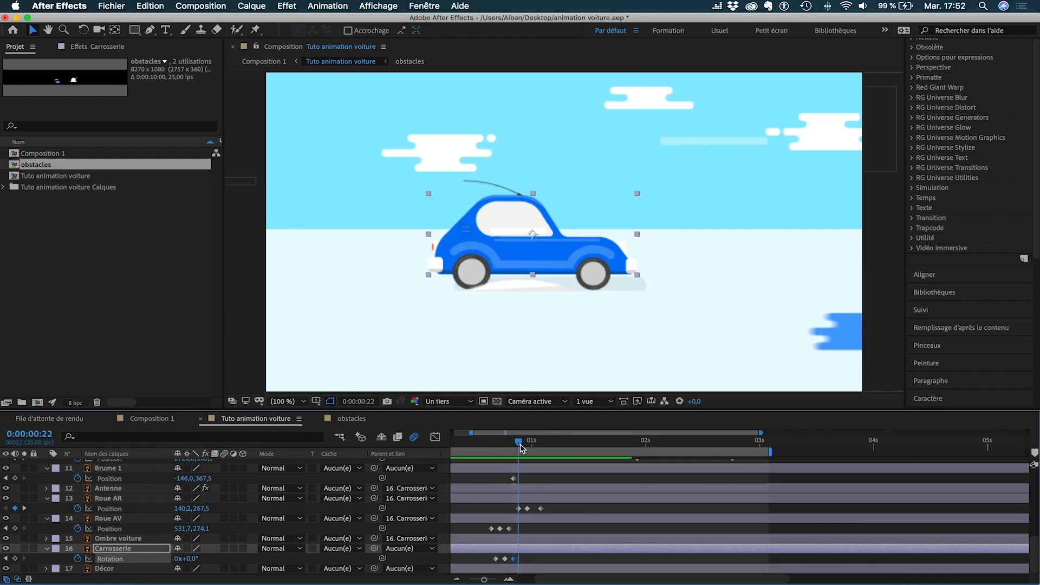
left_click(14, 558)
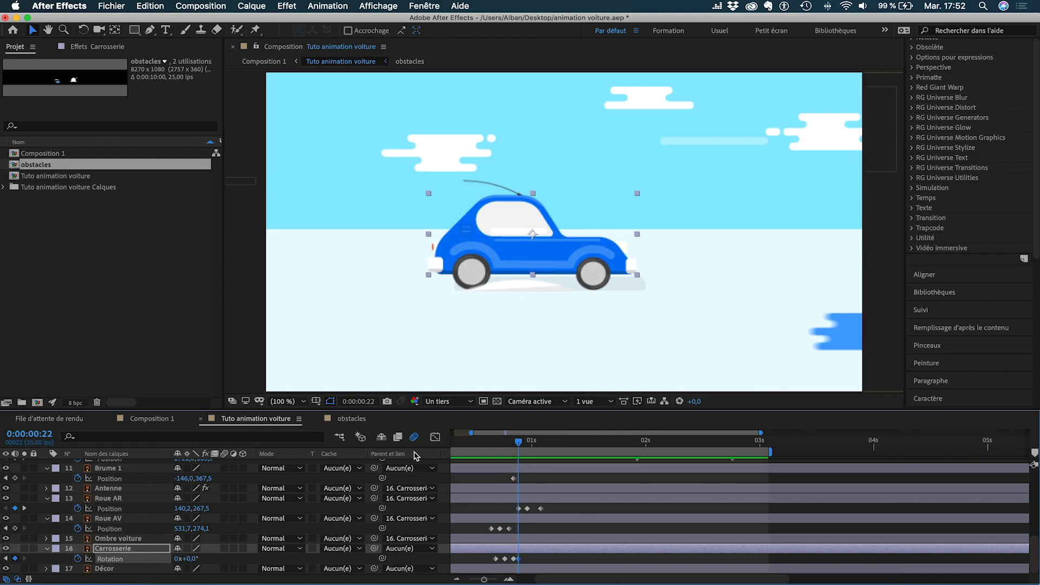
left_click_drag(519, 446, 529, 445)
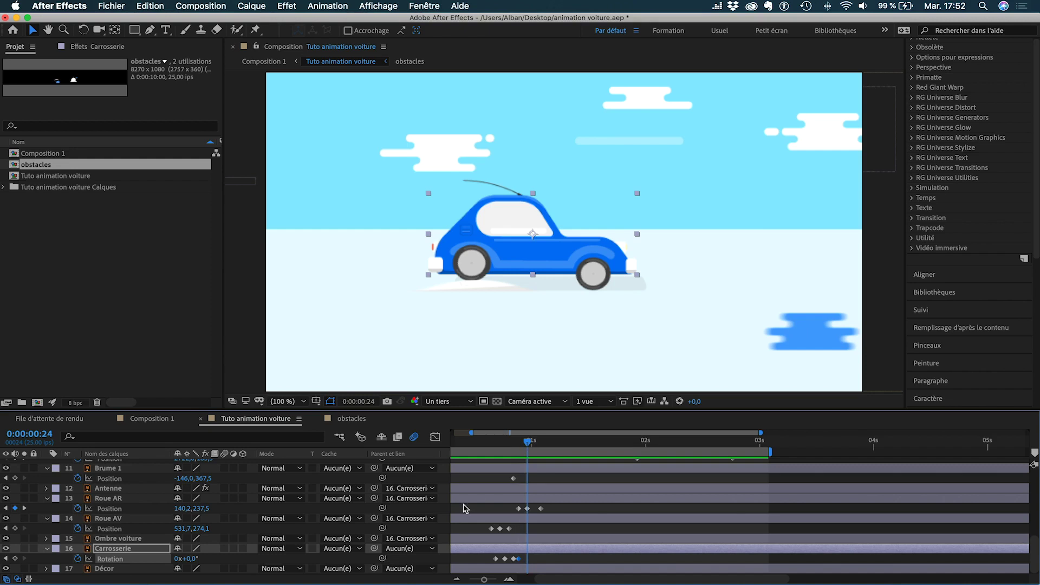
left_click_drag(190, 559, 193, 559)
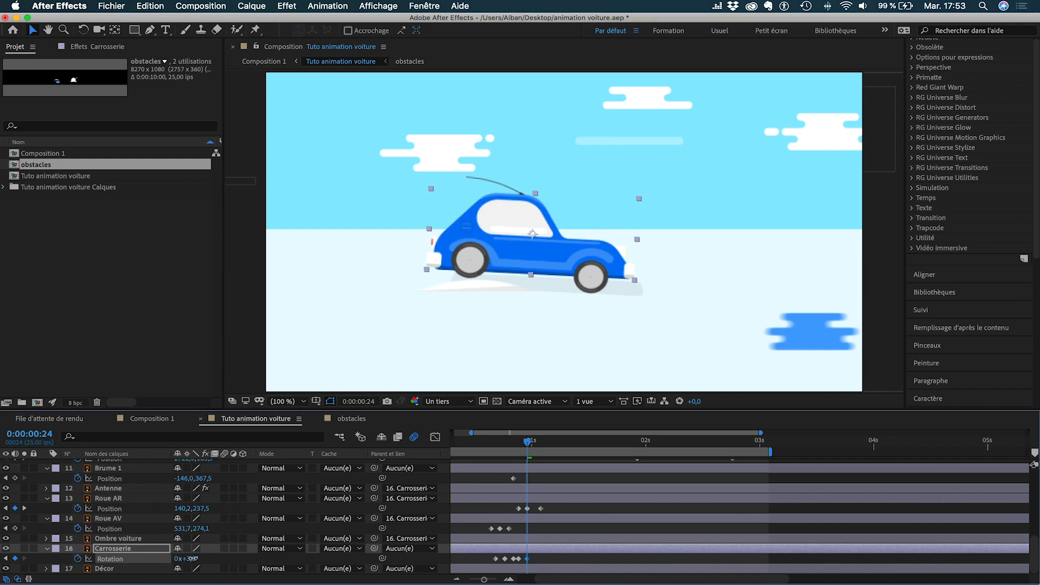
Return Carrosserie's Rotation to 0° at 0:00:01:02 and preview the body rocking over the mound
mouse_move(524, 446)
left_mouse_down()
mouse_move(511, 445)
mouse_move(541, 445)
left_mouse_up()
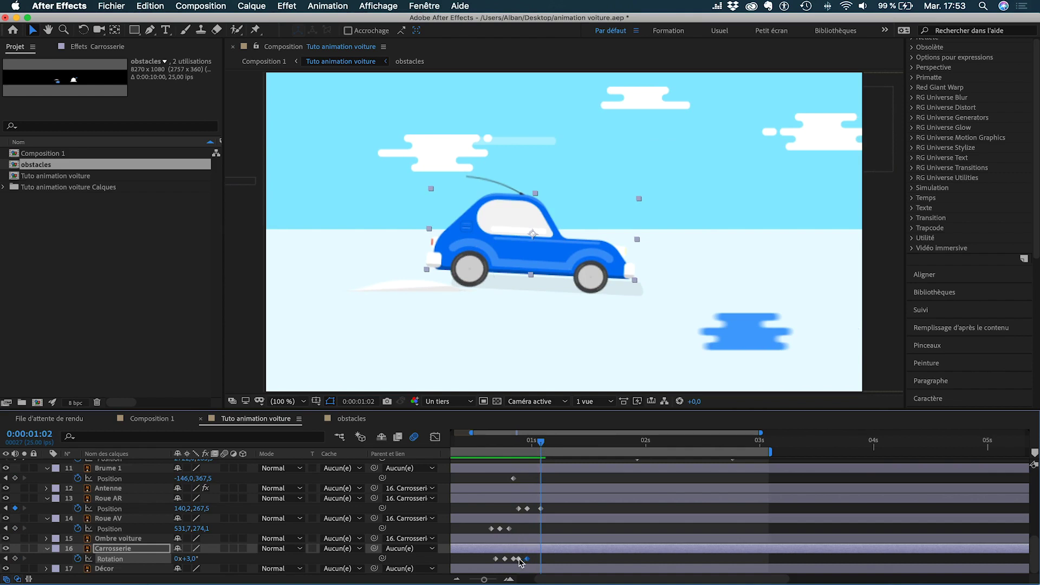
key("ctrl+v")
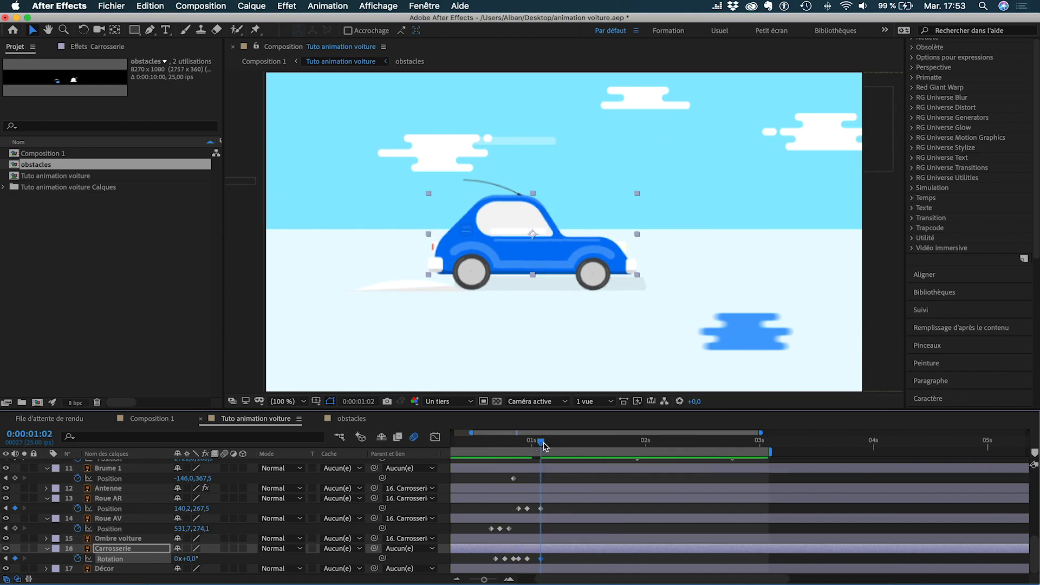
left_click_drag(541, 446, 518, 445)
key("space")
left_click(463, 445)
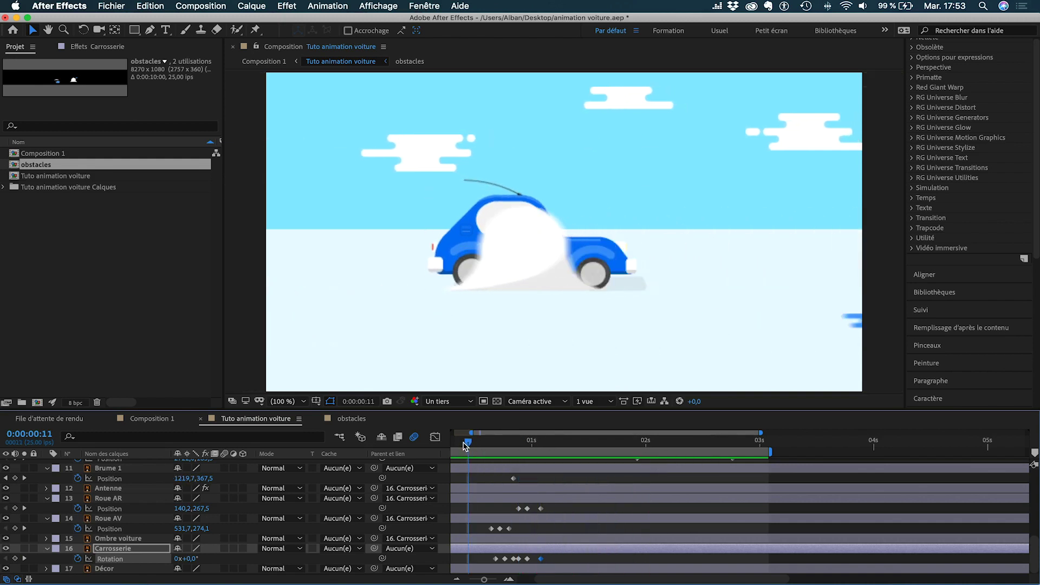
key("space")
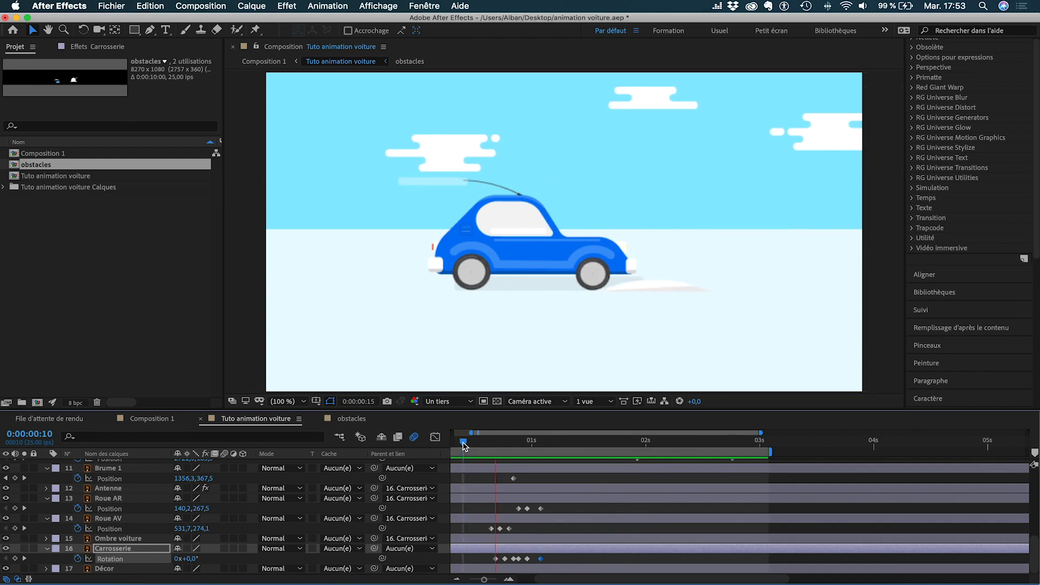
left_click(601, 445)
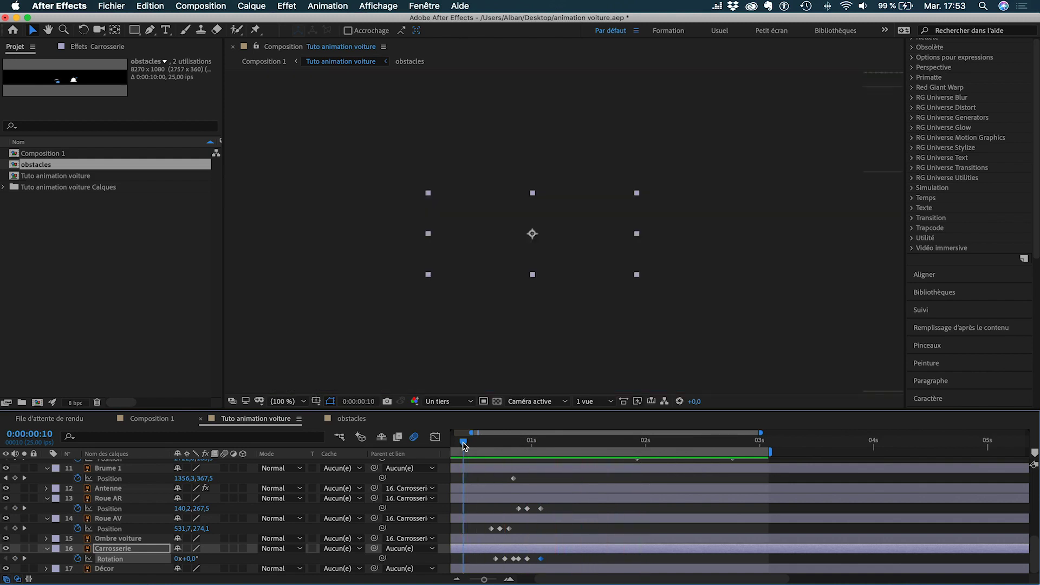
Add starting keyframes for Carrosserie's Position and Echelle at 0:00:01:09
left_click_drag(634, 446, 611, 445)
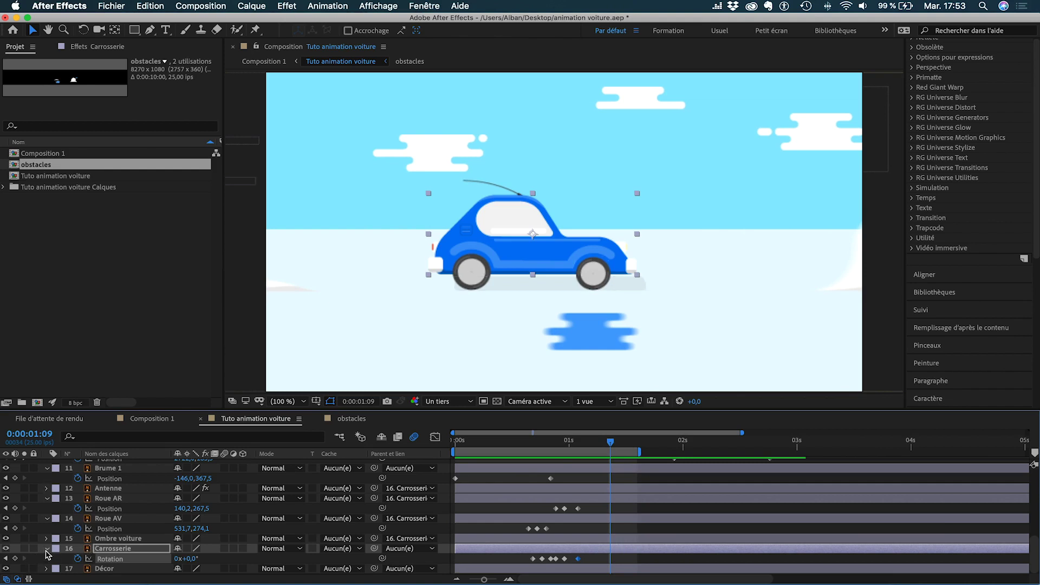
key("p")
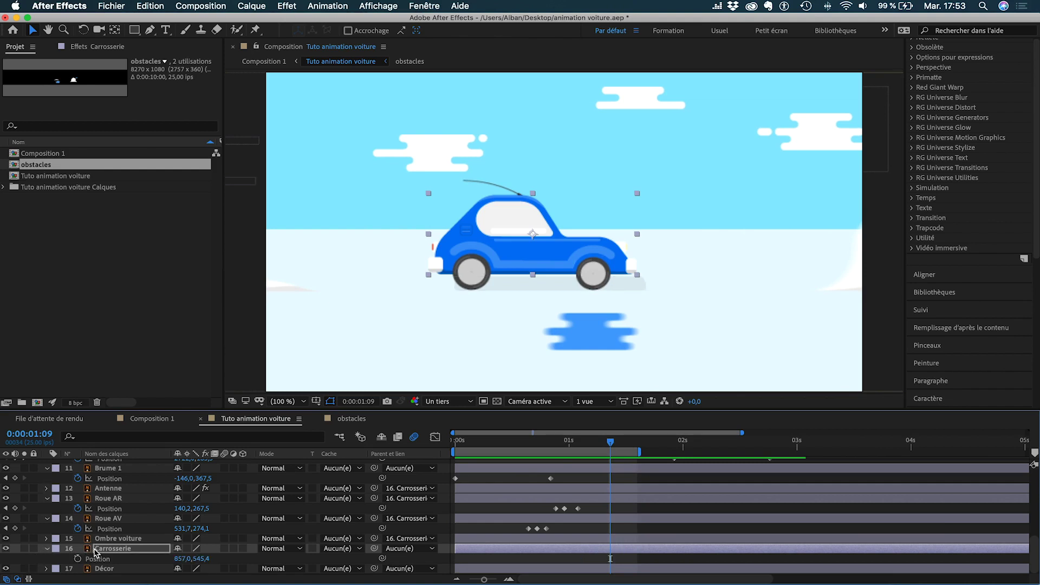
left_click(47, 548)
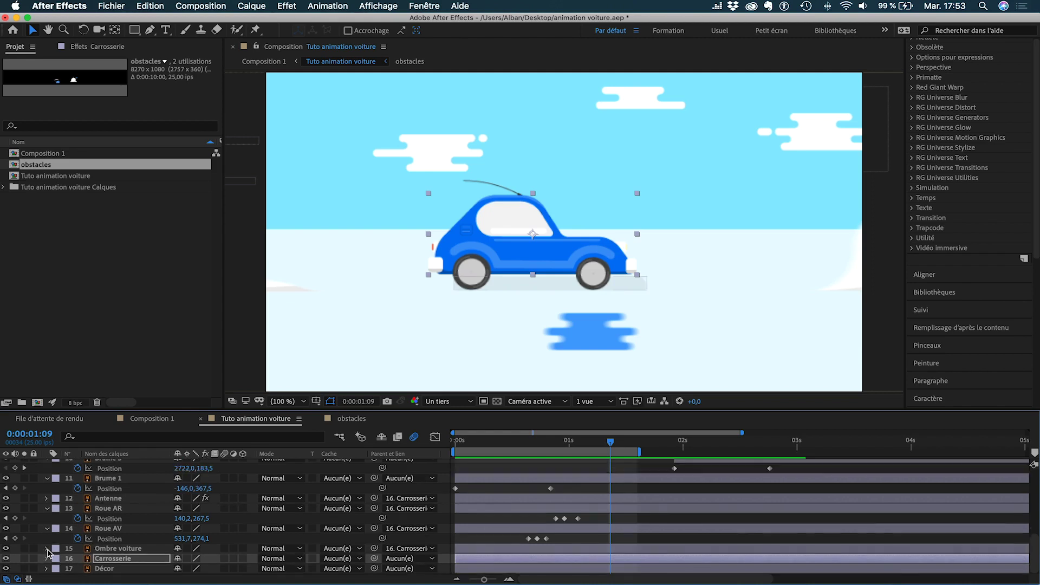
left_click(48, 560)
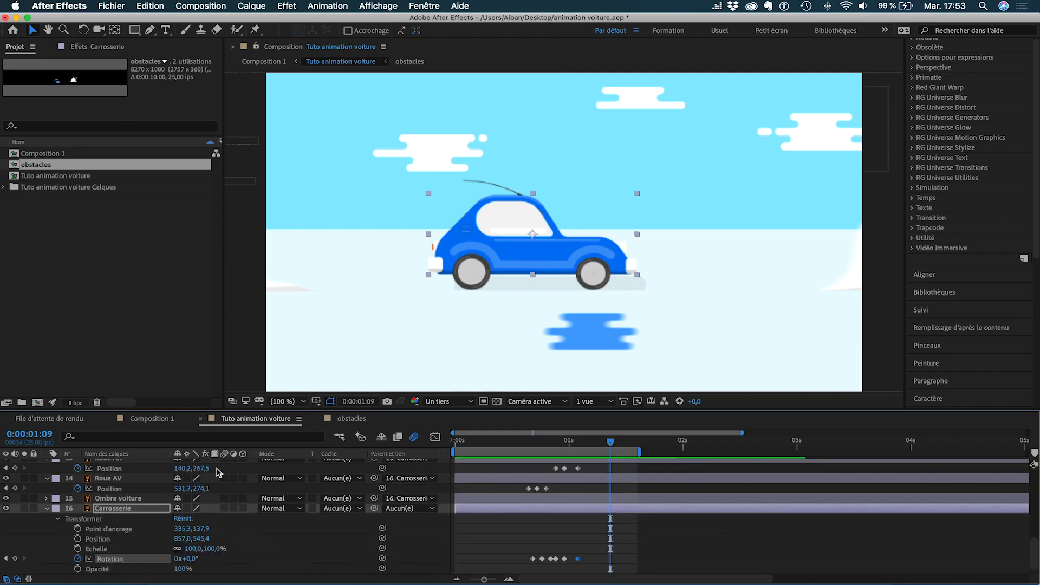
scroll(90, 532, "down", 1)
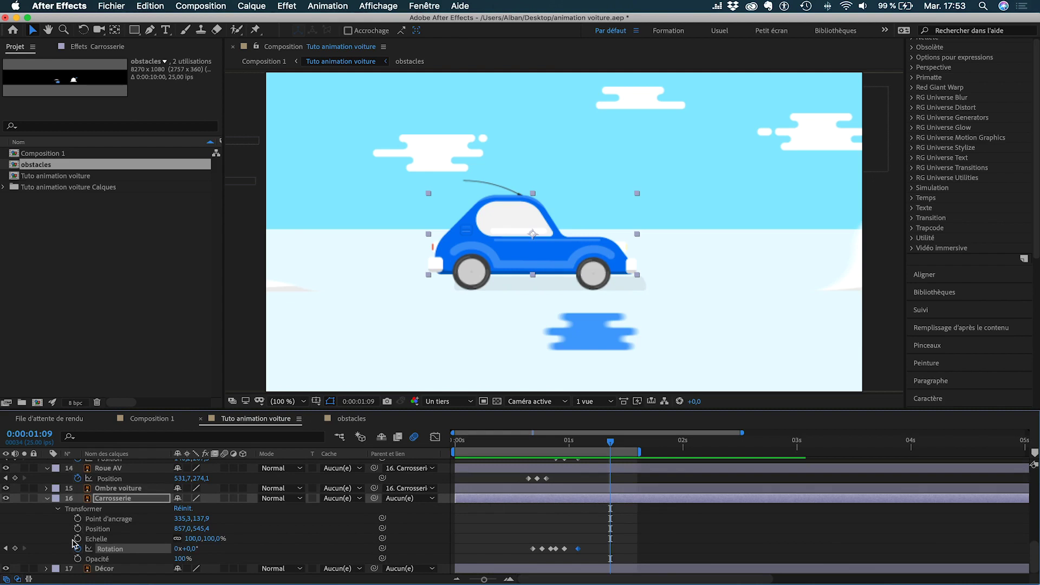
left_click(78, 529)
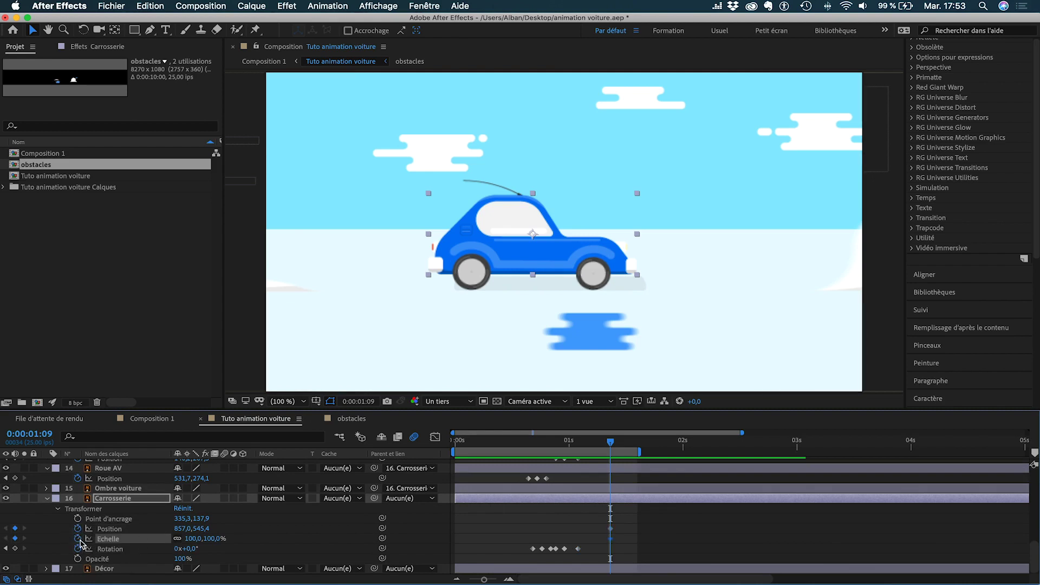
Shift the work area to surround 0:00:02:00 and move both obstacles layers directly below Carrosserie in the layer stack
left_click_drag(588, 452, 711, 455)
left_click_drag(611, 443, 684, 447)
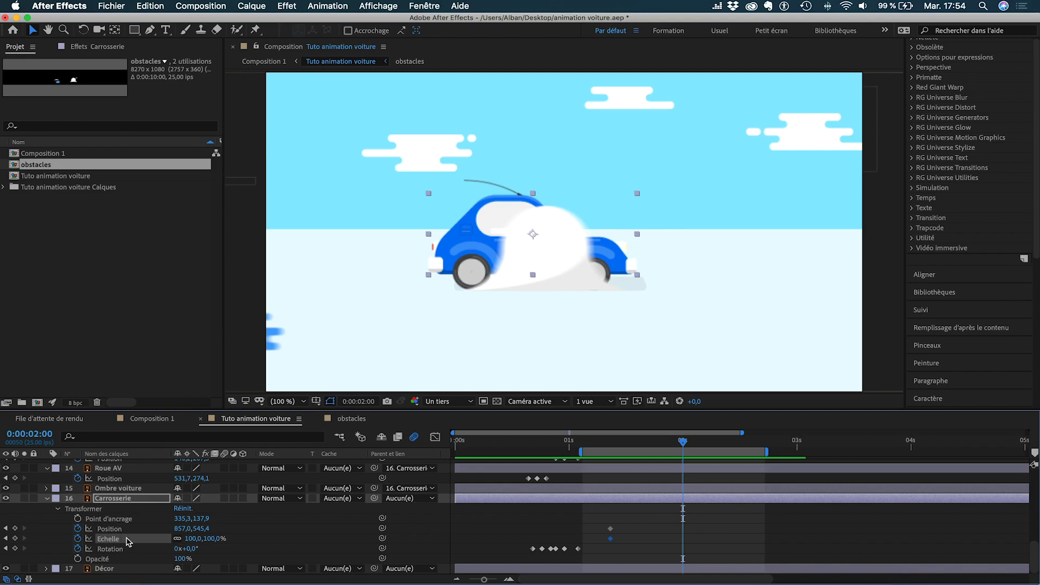
scroll(130, 512, "up", 10)
left_click(124, 466)
left_click(127, 485, "shift")
left_click_drag(125, 539, 124, 568)
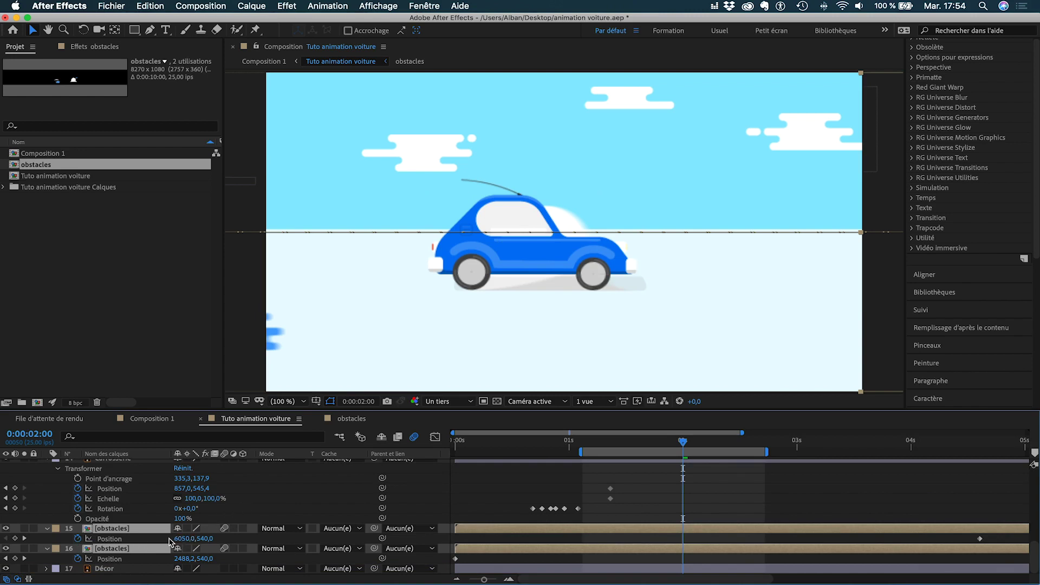
left_click(238, 519)
At 0:00:02:00, move Carrosserie down to Position 905,0,709,4 and enlarge its Echelle to 136%
scroll(247, 518, "up", 2)
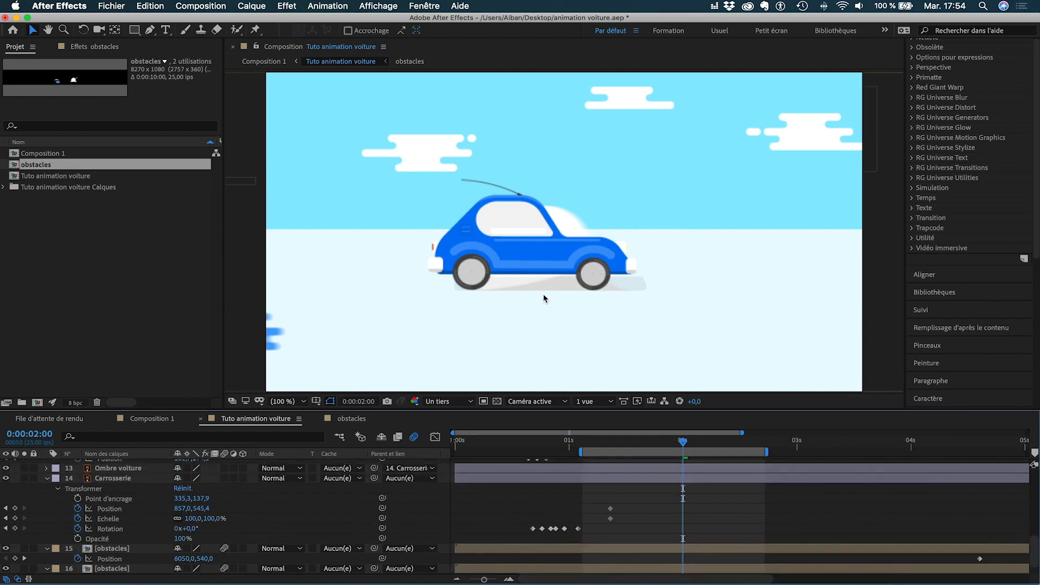
left_click_drag(480, 252, 492, 295)
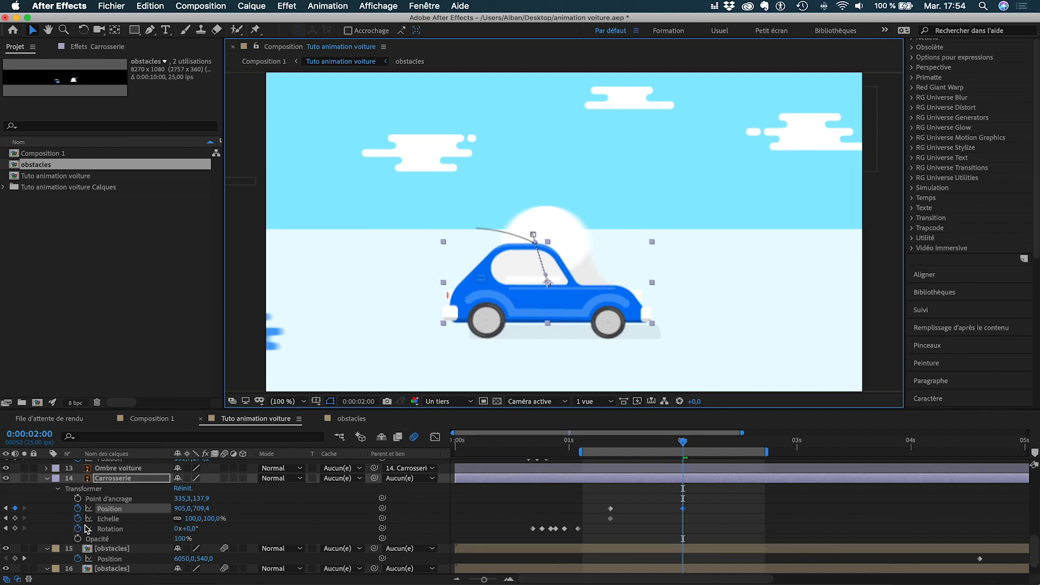
left_click_drag(211, 519, 237, 519)
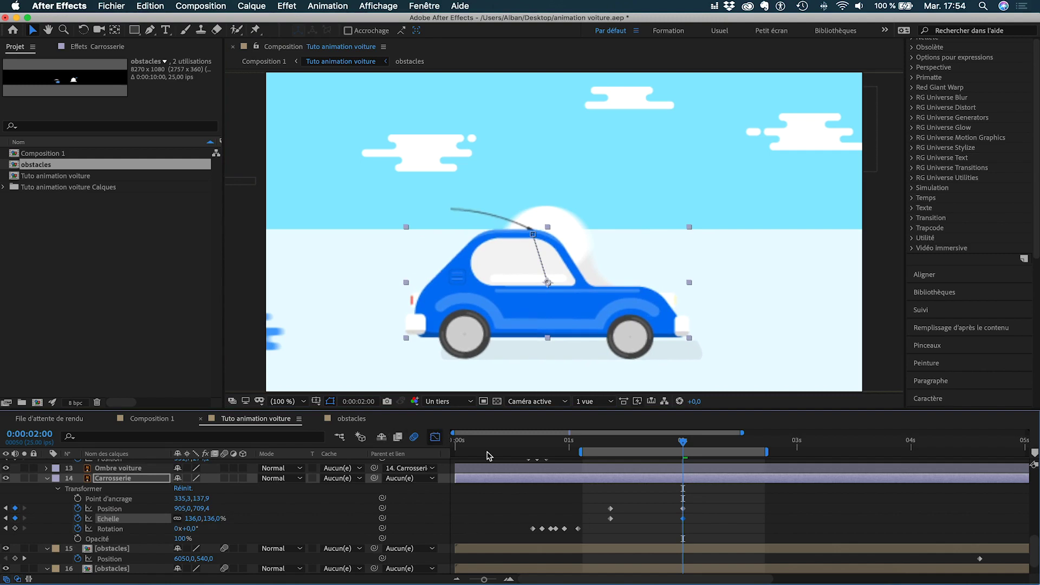
Ease both Echelle keyframes of Carrosserie in the graph editor and lengthen their handles for a steeper S-curve
key("shift+F3")
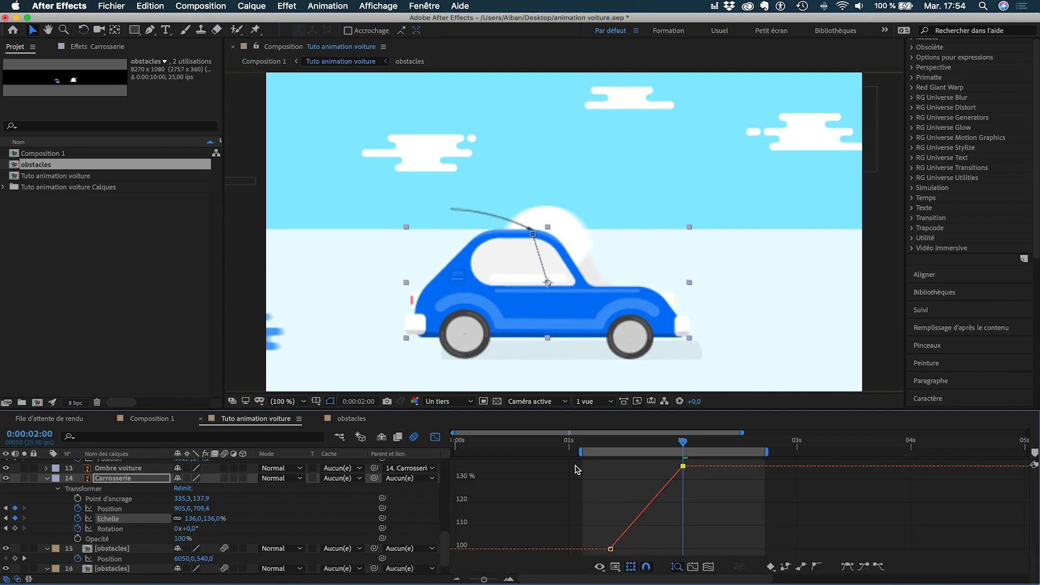
left_click_drag(577, 468, 769, 569)
left_click(848, 566)
left_click_drag(632, 548, 643, 549)
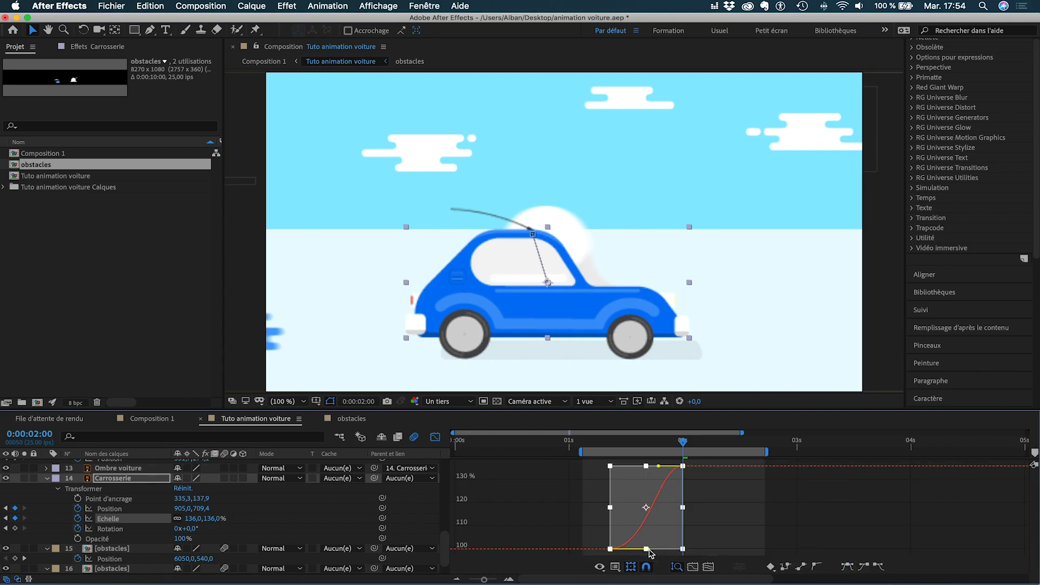
left_click_drag(659, 467, 649, 467)
Separate Carrosserie's Position into X and Y, ease all its keyframes, and lengthen their curve handles
left_click(130, 511)
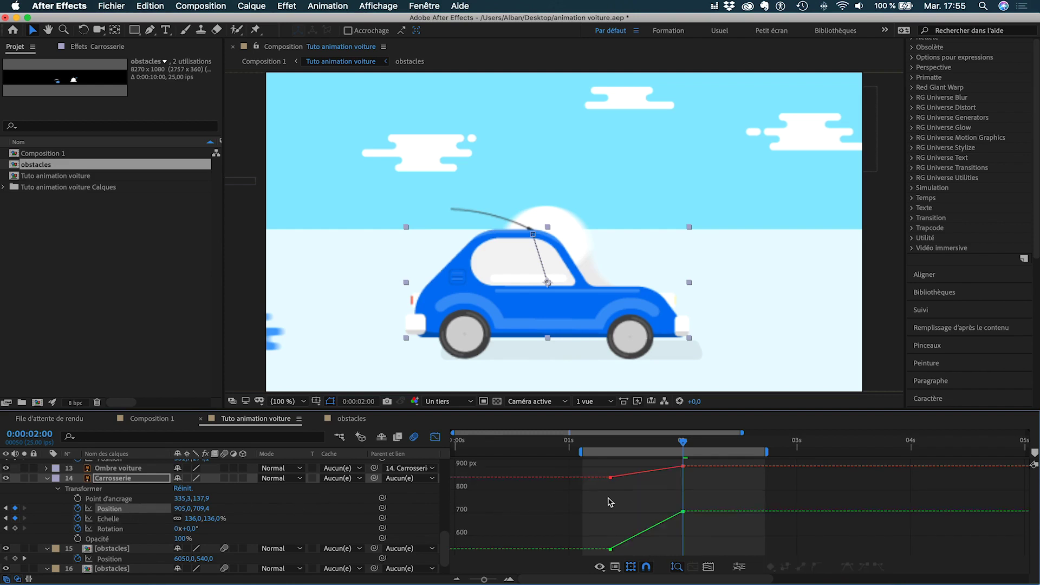
left_click(739, 566)
left_click_drag(584, 467, 685, 554)
key("F9")
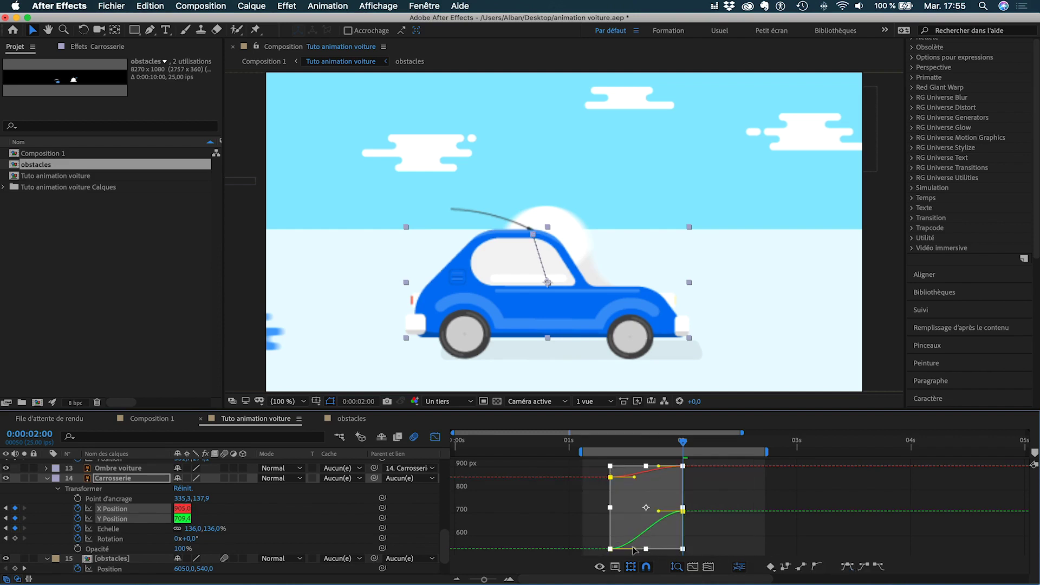
left_click_drag(659, 510, 648, 510)
Start the work area at 0:00:00:19 to preview the car's enlargement, and return to the keyframe view at 0:00:02:14
left_click(586, 443)
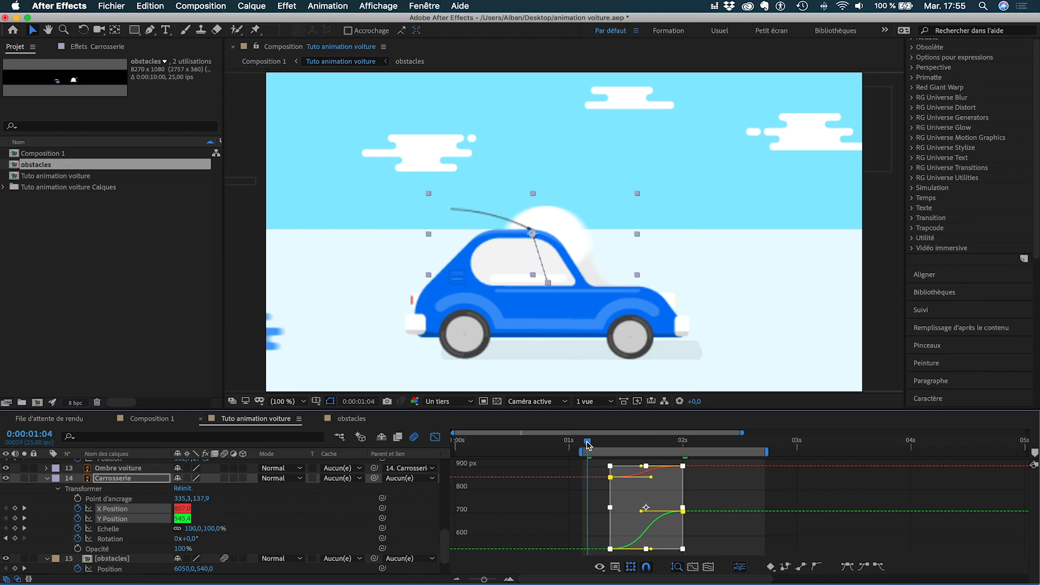
left_click_drag(600, 449, 559, 451)
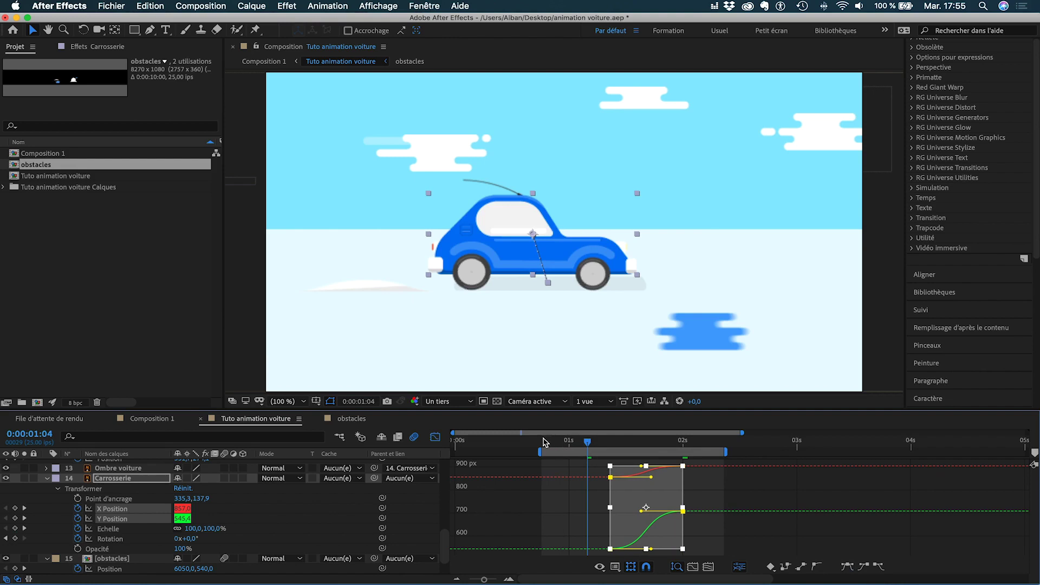
key("space")
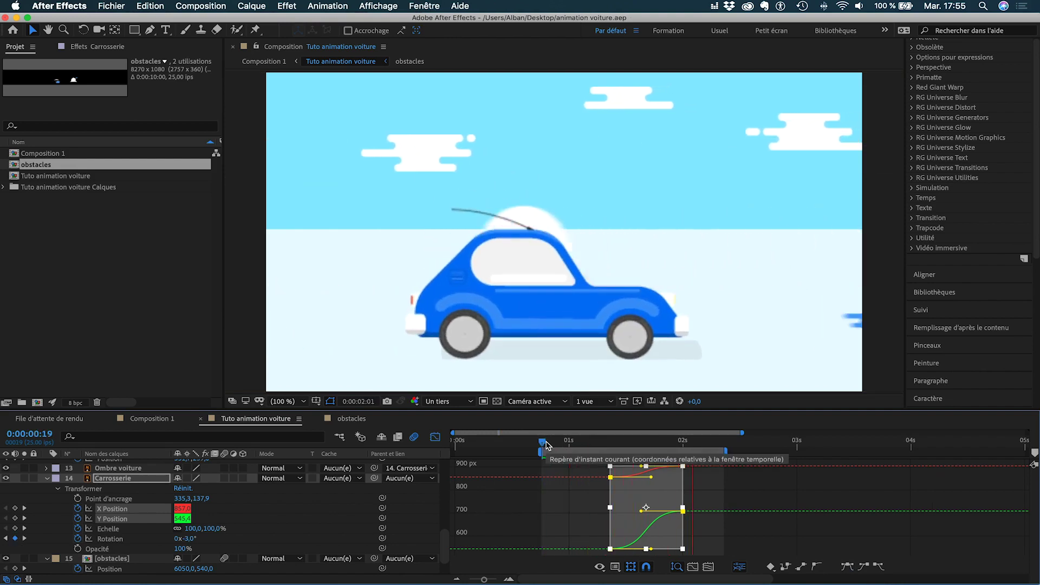
left_click_drag(549, 446, 748, 444)
left_click(439, 437)
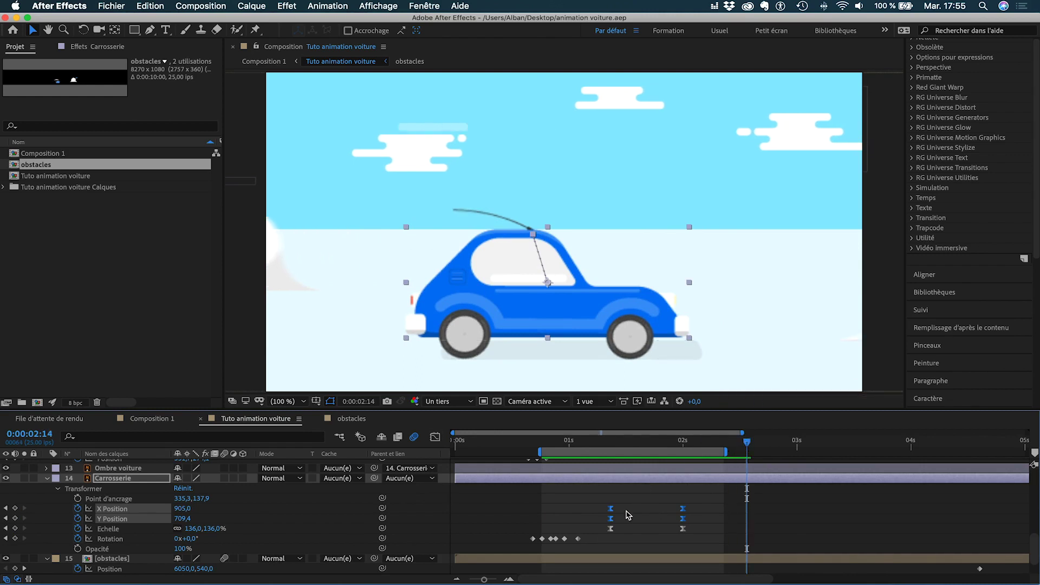
Paste copies of Carrosserie's first X Position, Y Position and Echelle keyframes at 0:00:02:14
left_click_drag(605, 511, 626, 533)
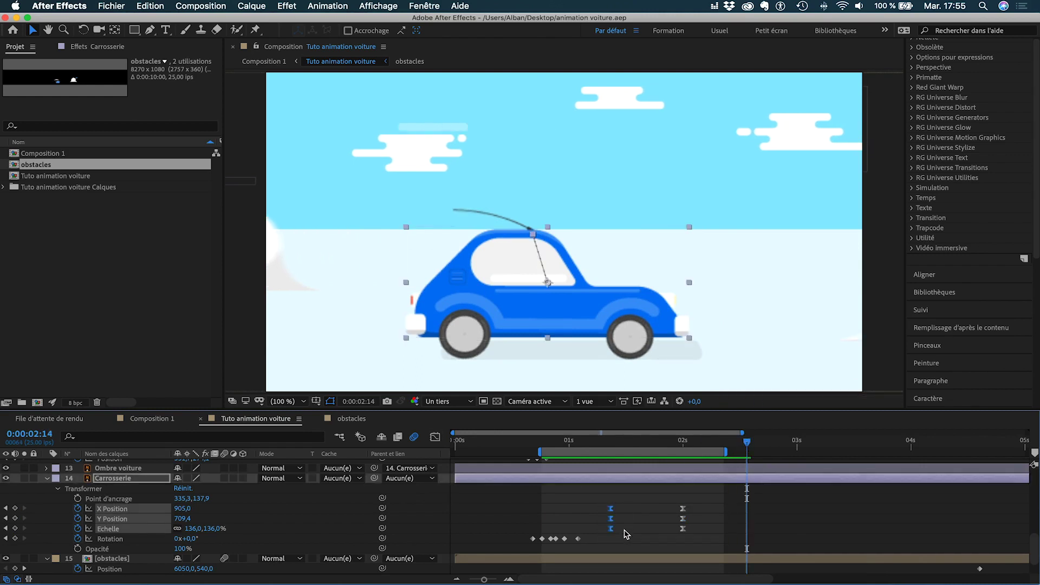
key("ctrl+v")
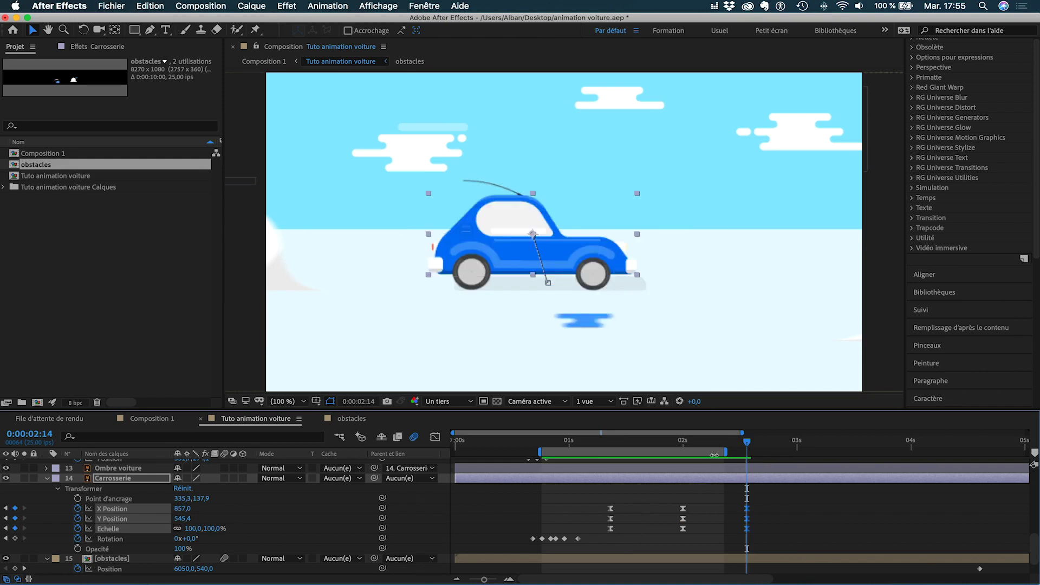
Smooth Carrosserie's X and Y Position curves by easing the keyframes at 0:00:02:00 and 0:00:02:14 and lengthening their handles
left_click(435, 437)
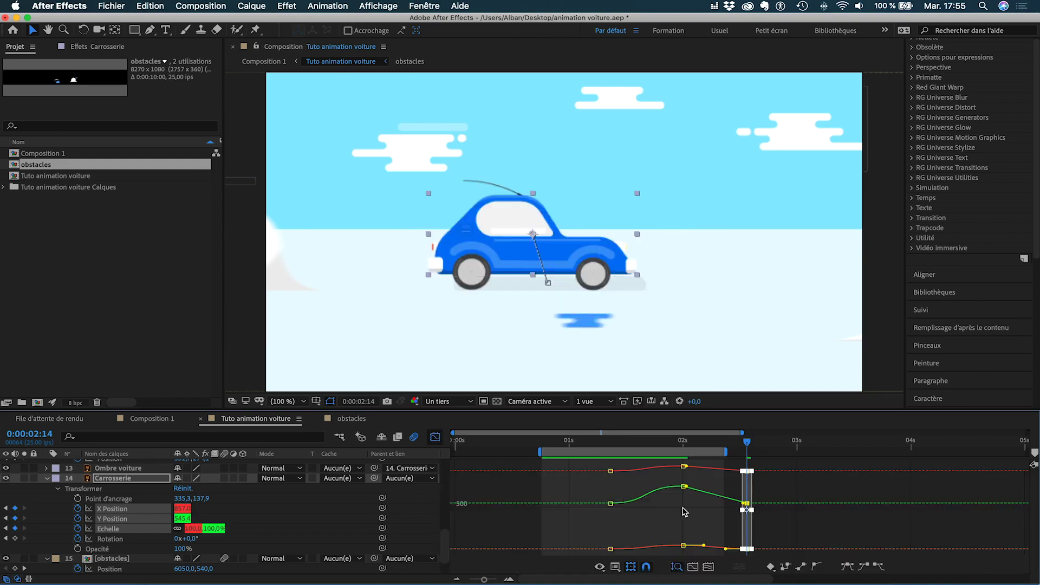
left_click_drag(675, 461, 697, 499)
scroll(695, 503, "up", 2)
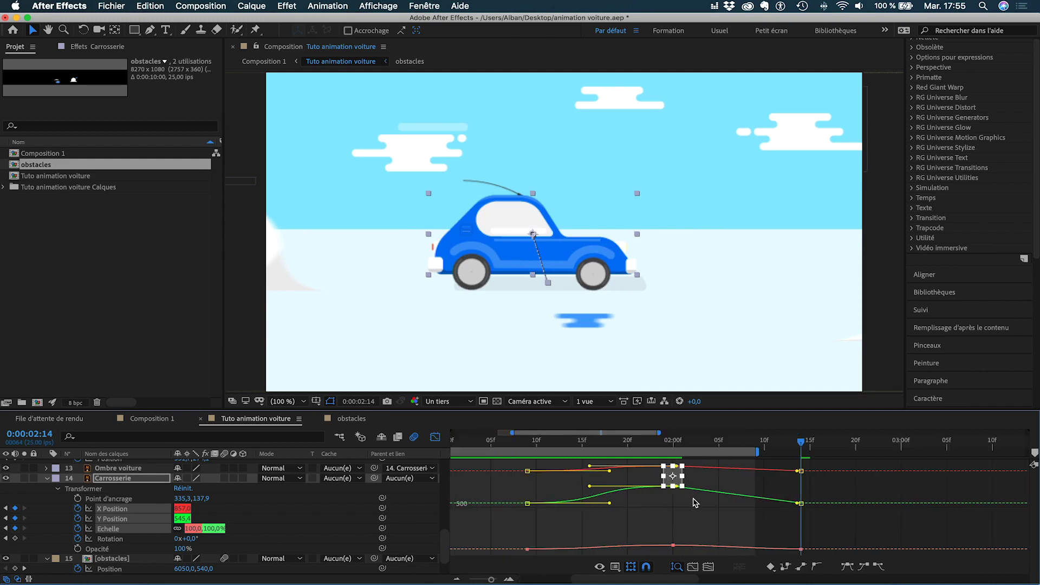
left_click(848, 567)
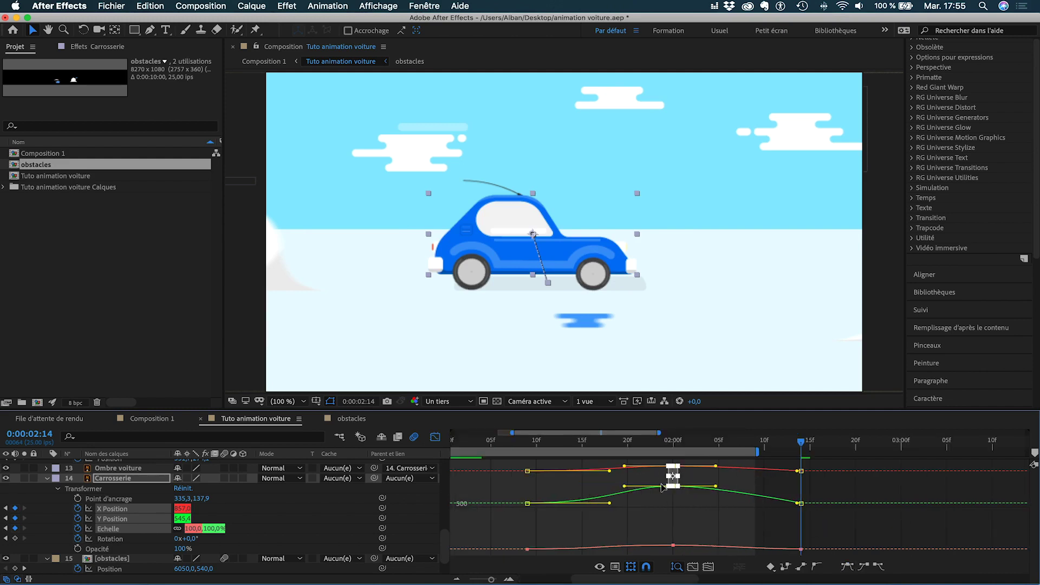
left_click_drag(624, 486, 606, 489)
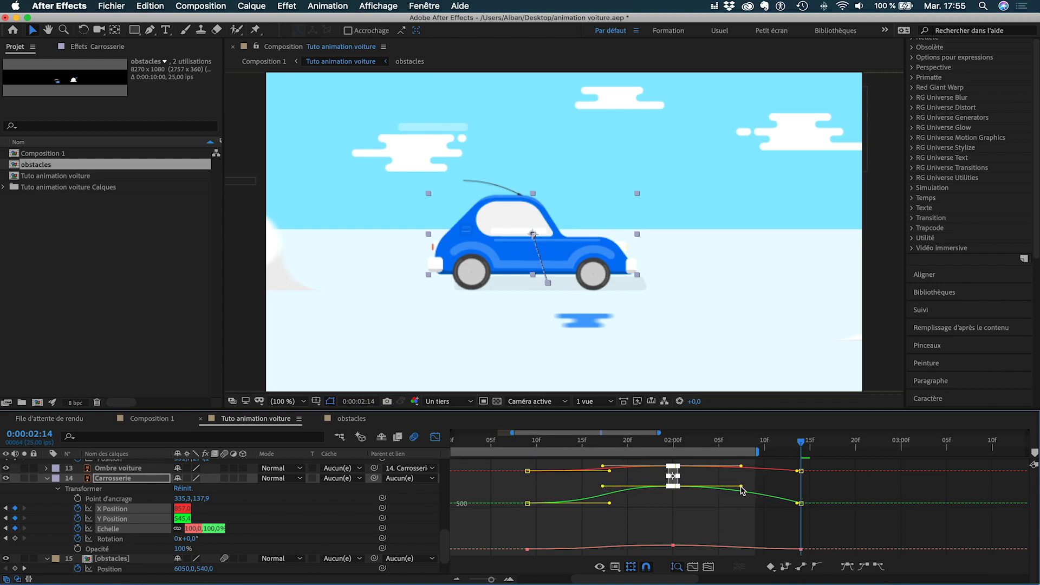
left_click_drag(823, 518, 800, 475)
left_click(847, 569)
left_click_drag(758, 503, 743, 506)
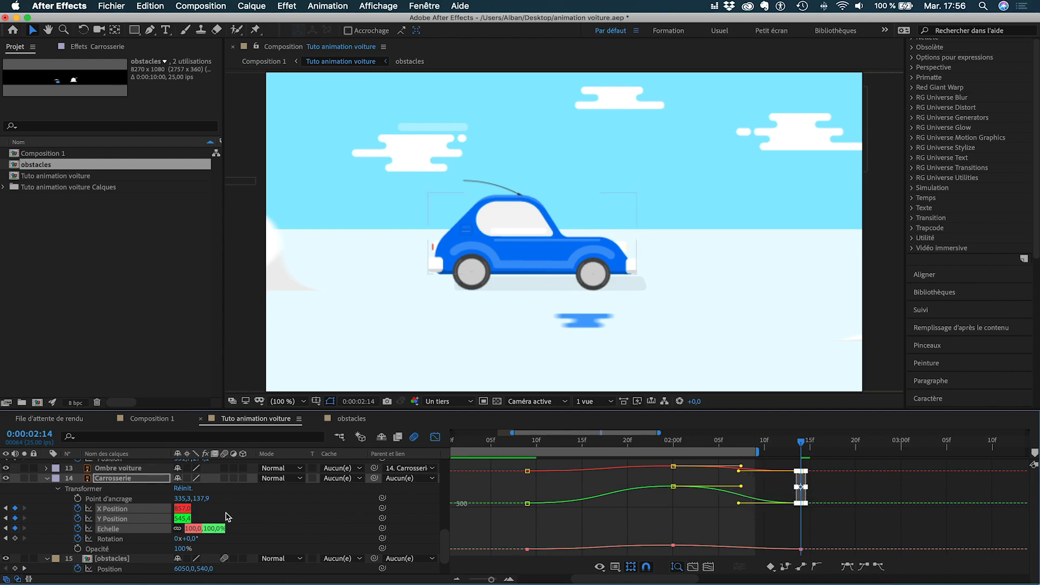
Lengthen the handles on the descending side of Carrosserie's Echelle curve to form a smooth S-curve between 0:00:02:00 and 0:00:02:14
left_click(108, 529)
double_click(725, 470)
left_click_drag(717, 466, 743, 467)
left_click_drag(758, 549, 736, 548)
Shift the work area to span about 0:00:01:05 to 0:00:02:20, save the project, and preview the swerve from 0:00:01:06
left_click_drag(622, 450, 648, 464)
left_click(502, 442)
key("super+s")
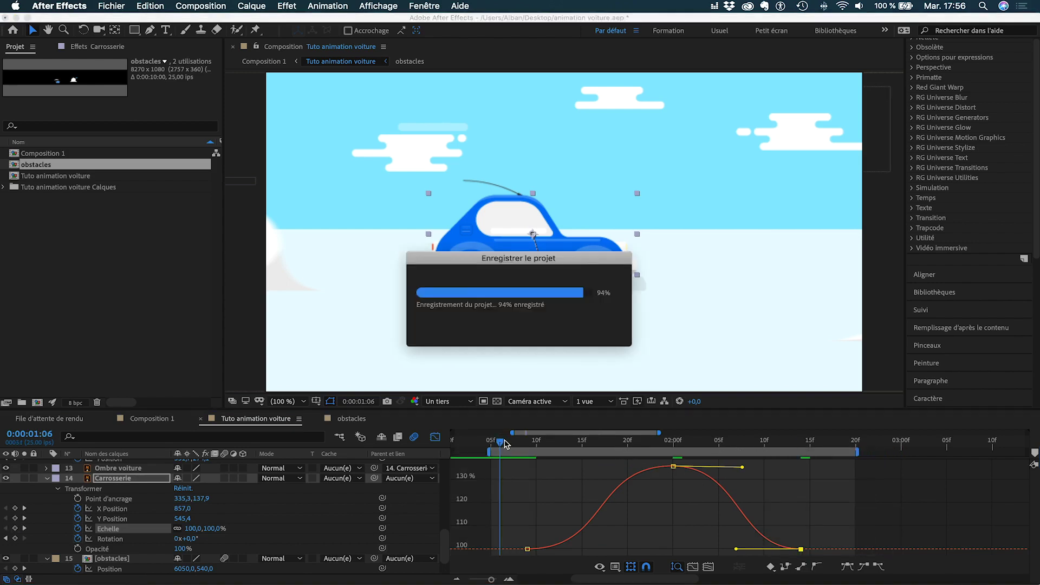
key("space")
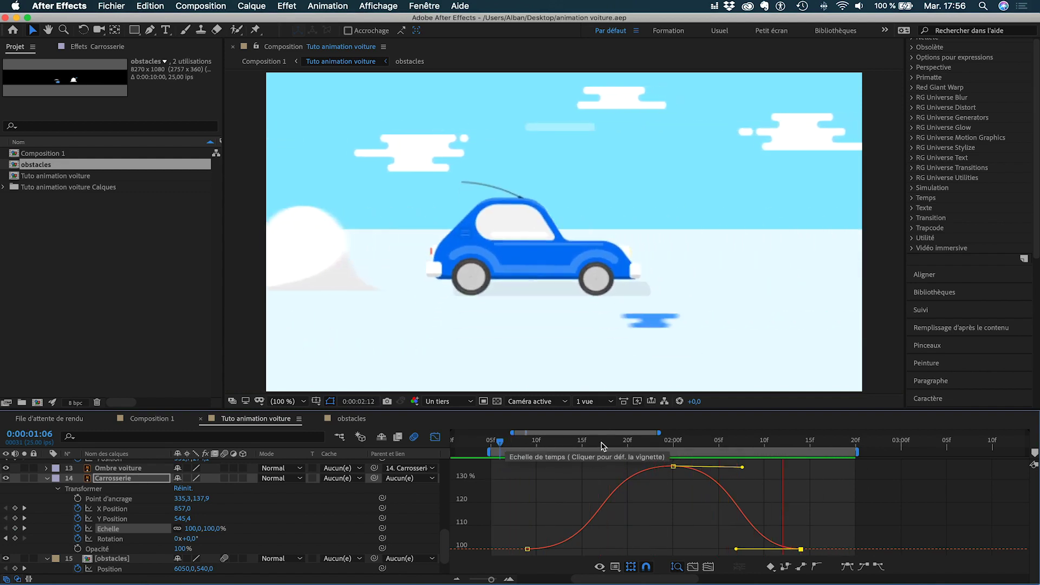
key("space")
Return to the keyframe view, go to 0:00:03:00, and shift the work area forward towards the next obstacles
left_click(723, 445)
key("shift+F3")
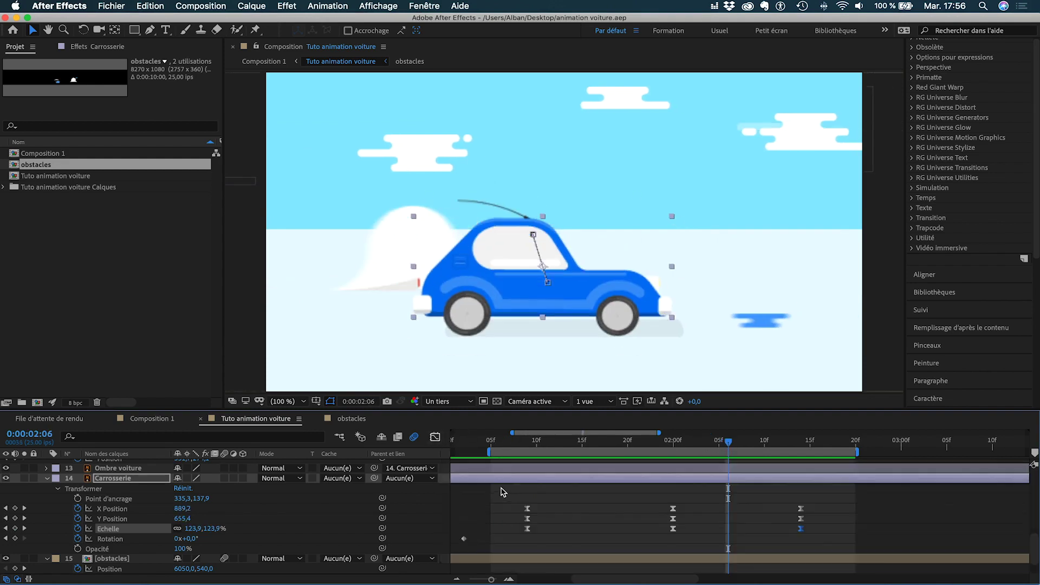
key("semicolon")
left_click(636, 449)
left_click(613, 444)
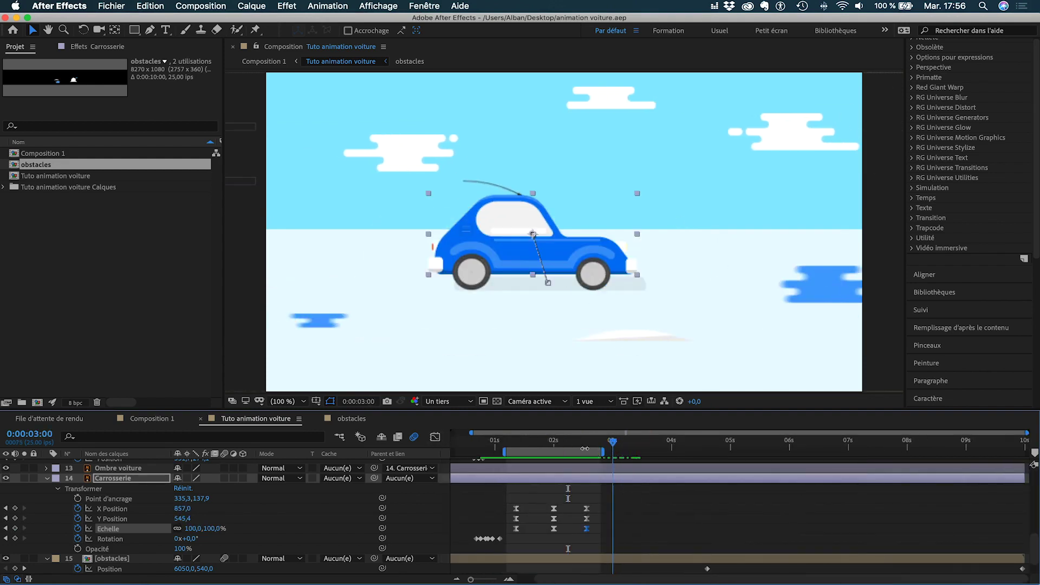
left_click_drag(590, 450, 633, 451)
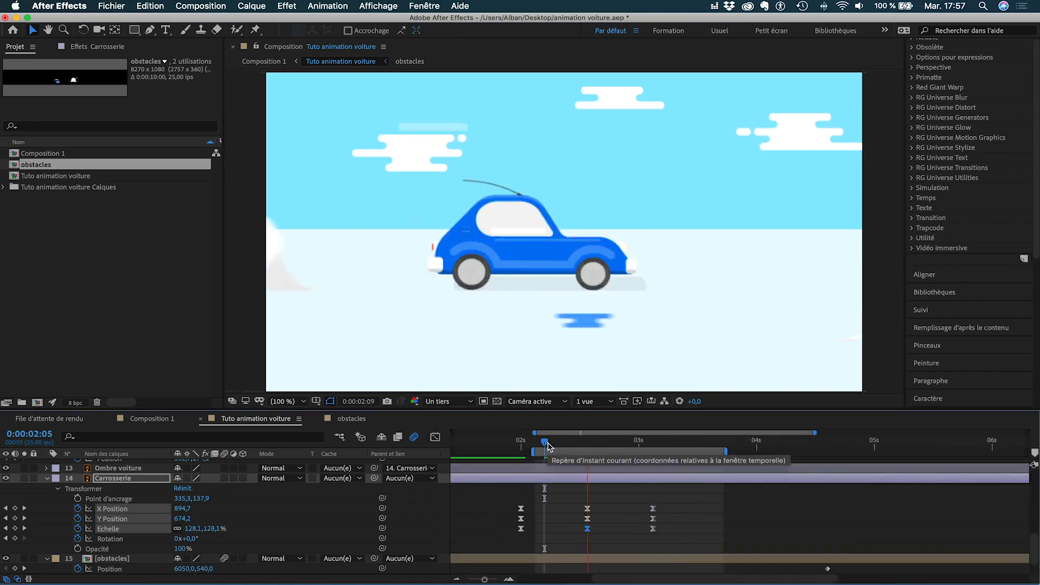
Check the car's motion path at 0:00:03:07 and ease Carrosserie's Y Position curve into its keyframe at 0:00:03:22
left_click_drag(548, 445, 672, 451)
scroll(546, 306, "up", 2)
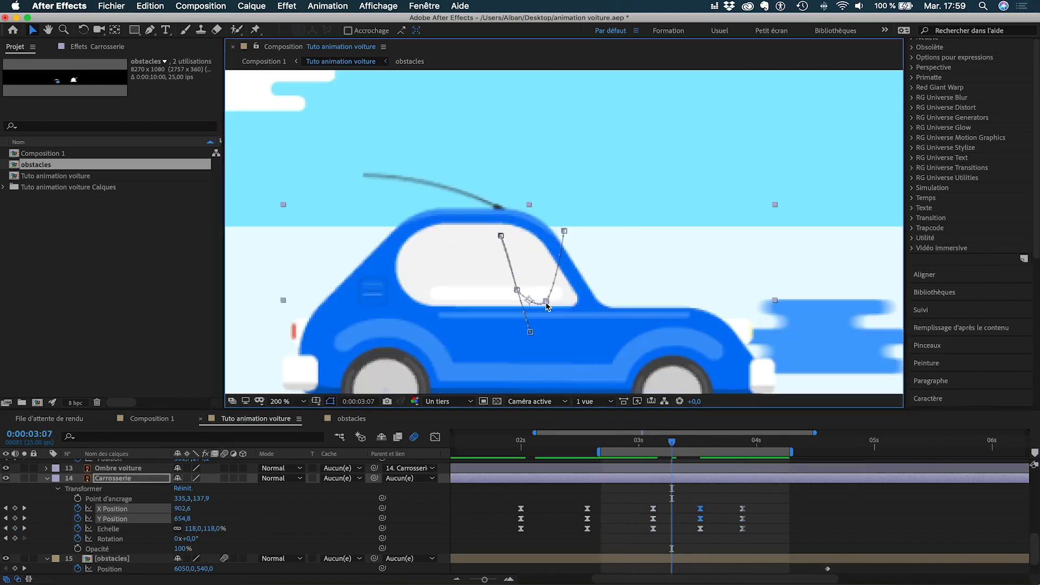
scroll(546, 306, "down", 2)
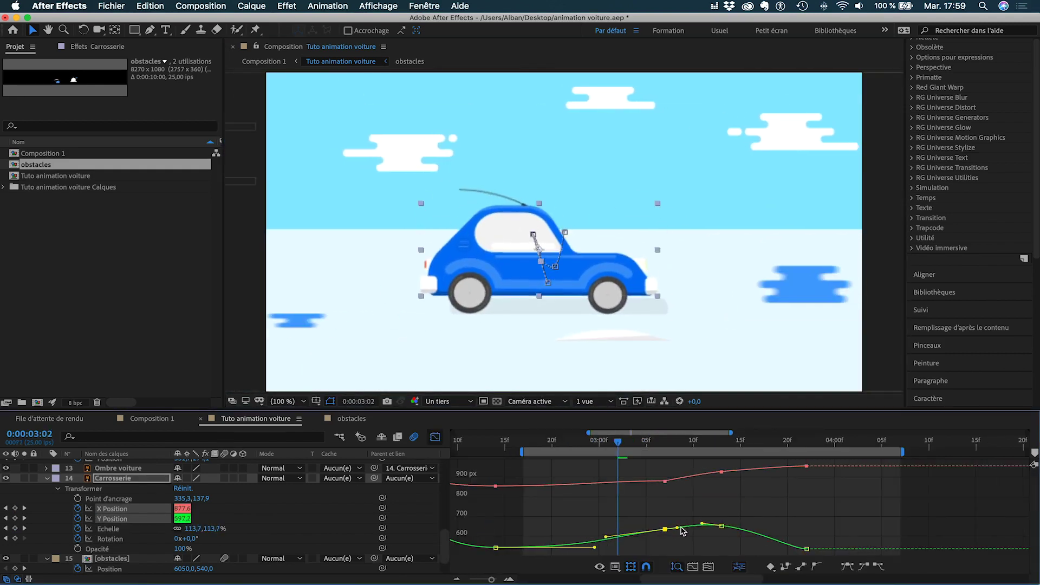
left_click(774, 551)
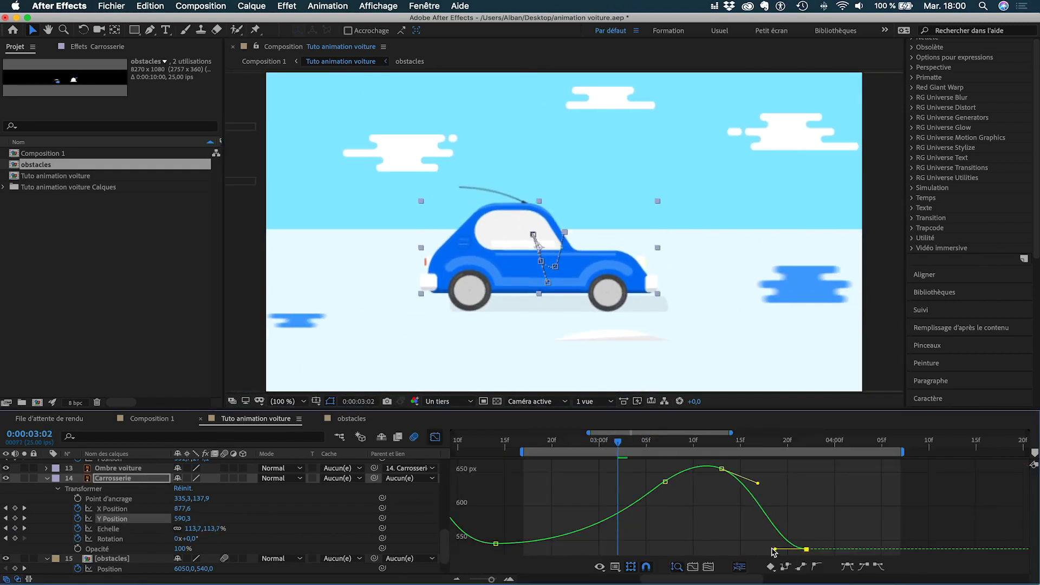
Scrub the car animation back to the start and examine Carrosserie's Echelle curve in the graph editor
left_click(108, 528)
mouse_move(618, 442)
left_mouse_down()
mouse_move(548, 445)
mouse_move(615, 444)
left_mouse_up()
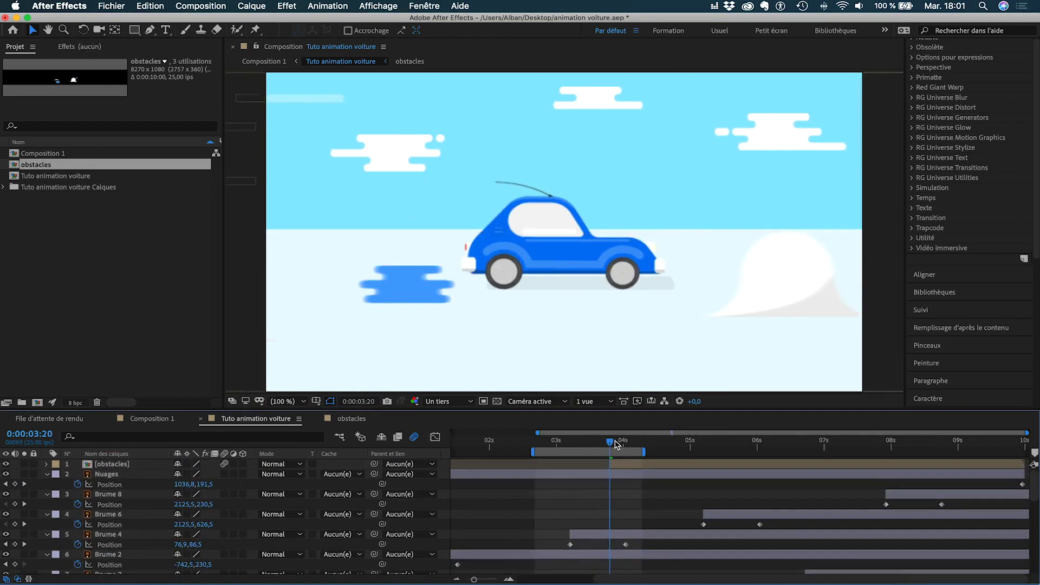
left_click_drag(616, 445, 457, 444)
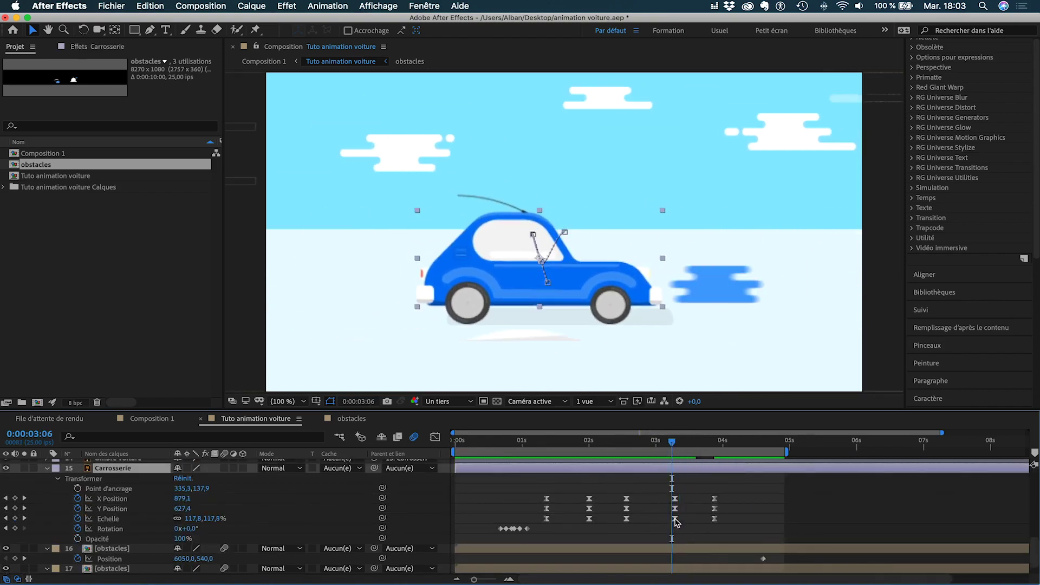
left_click(435, 436)
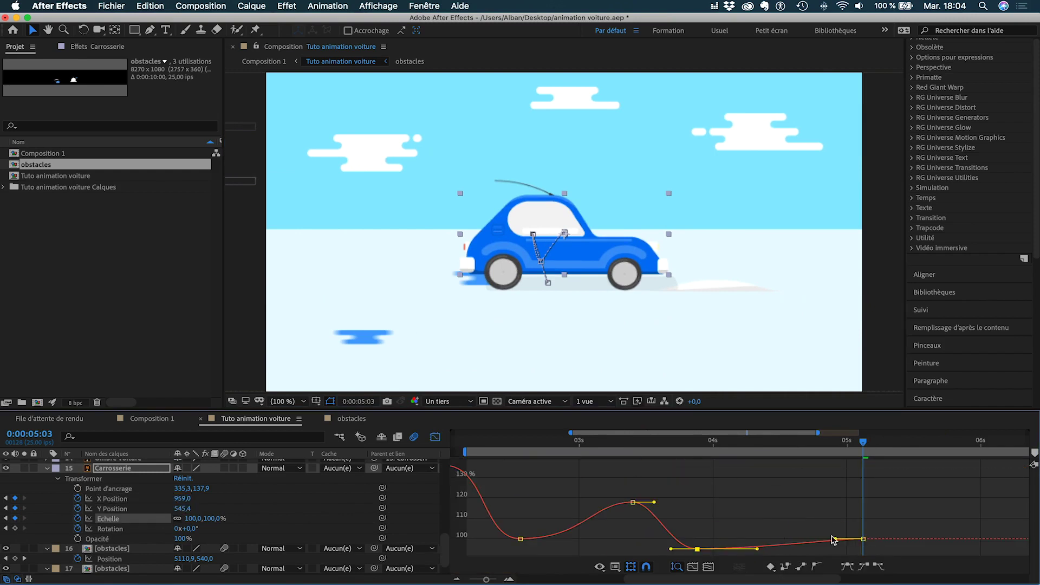
left_click(848, 453)
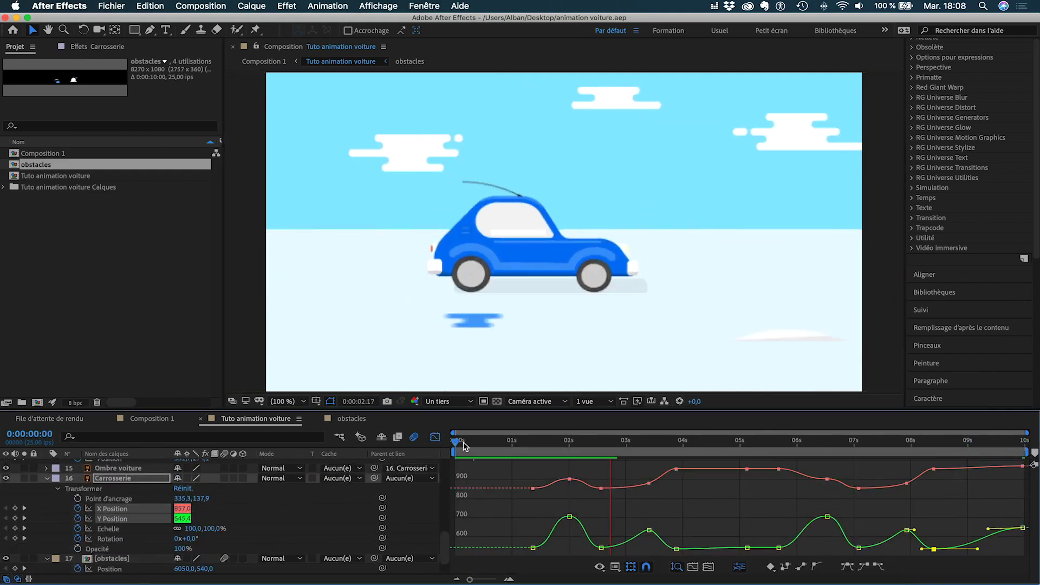
Preview the full animation again from 0:00:03:02 and look through the car's layers
key("space")
left_click_drag(962, 447, 632, 446)
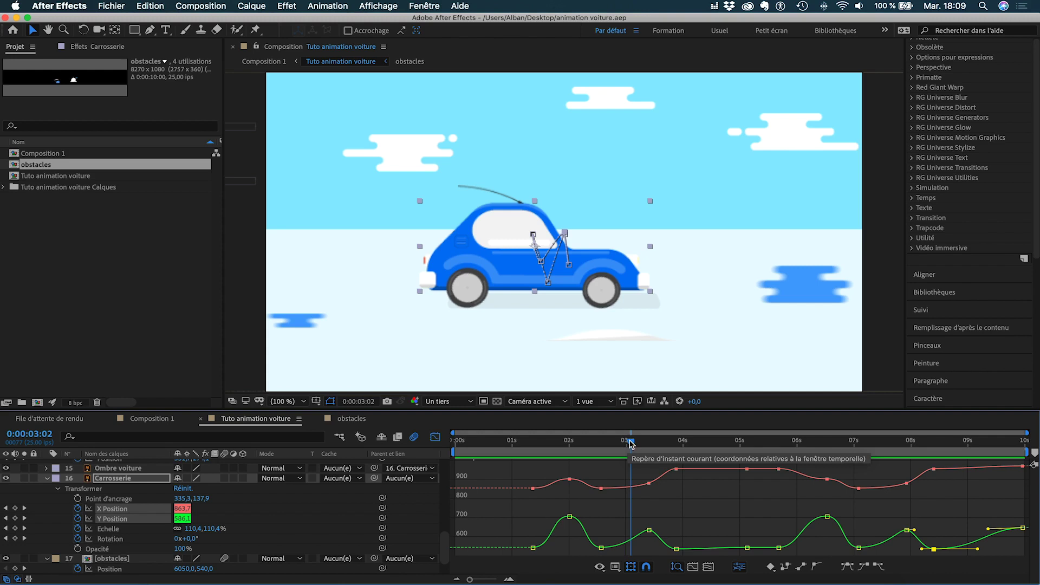
key("space")
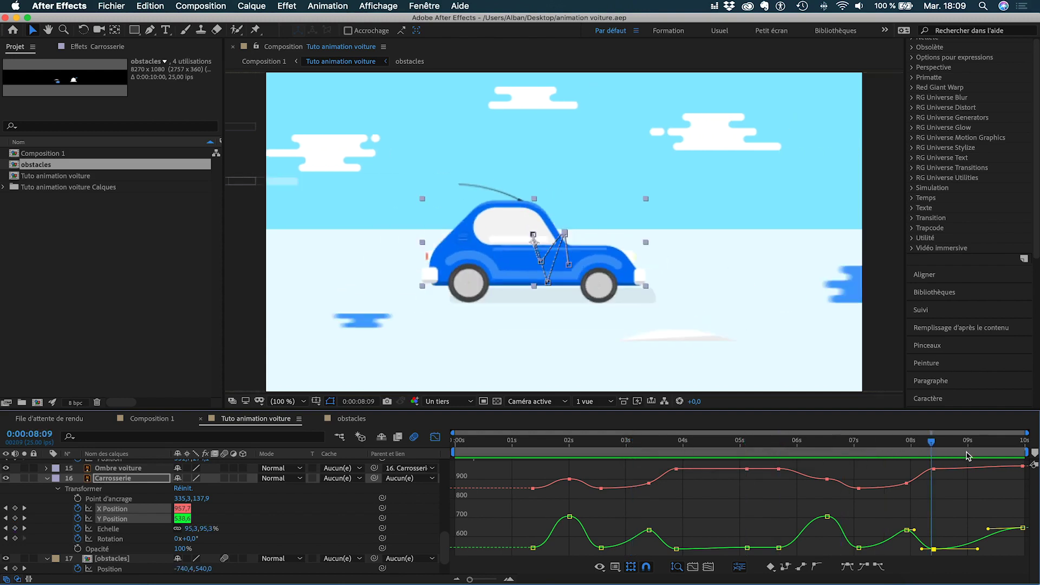
key("space")
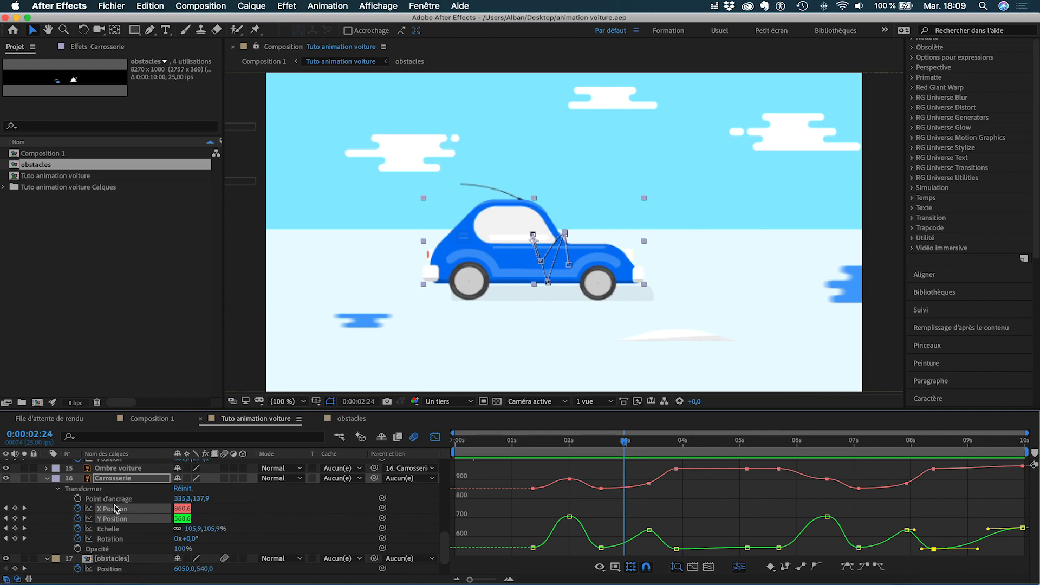
scroll(115, 509, "up", 3)
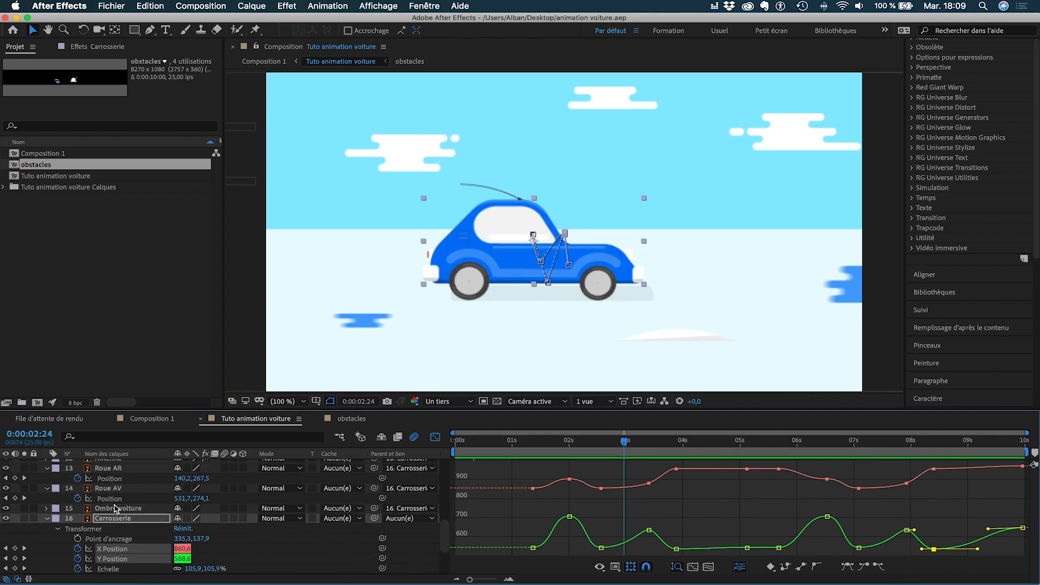
scroll(115, 508, "down", 1)
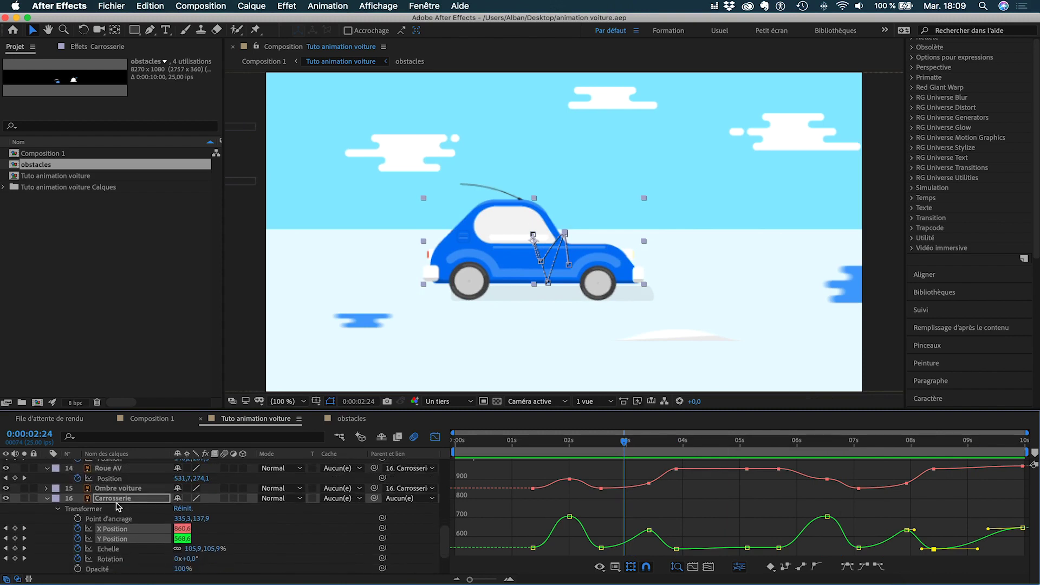
Deselect everything in the keyframe view and create a 1920 × 1080 px solid coloured white (FFFFFF)
key("shift+F3")
key("F2")
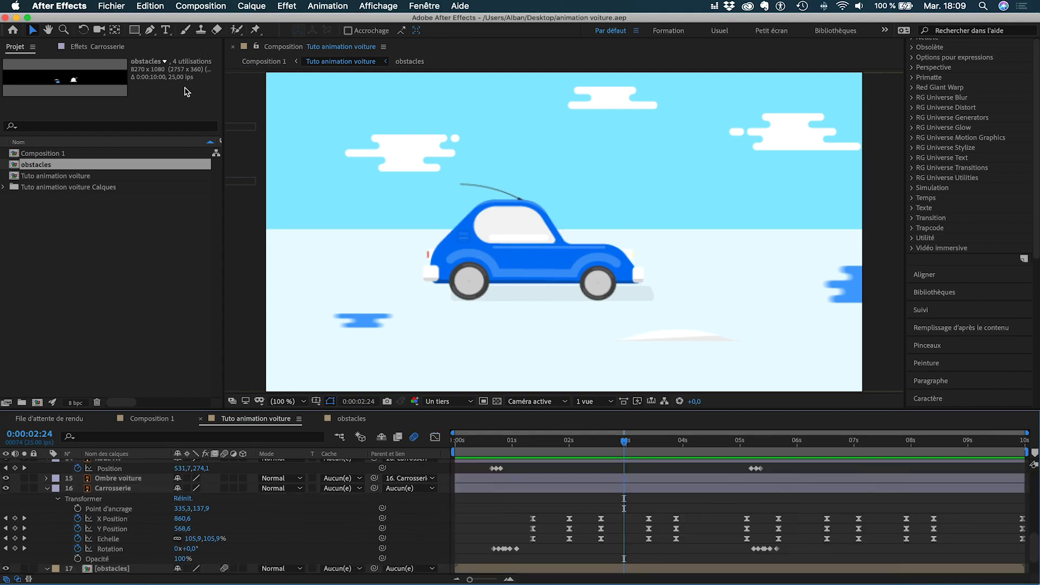
key("super+y")
left_click(764, 326)
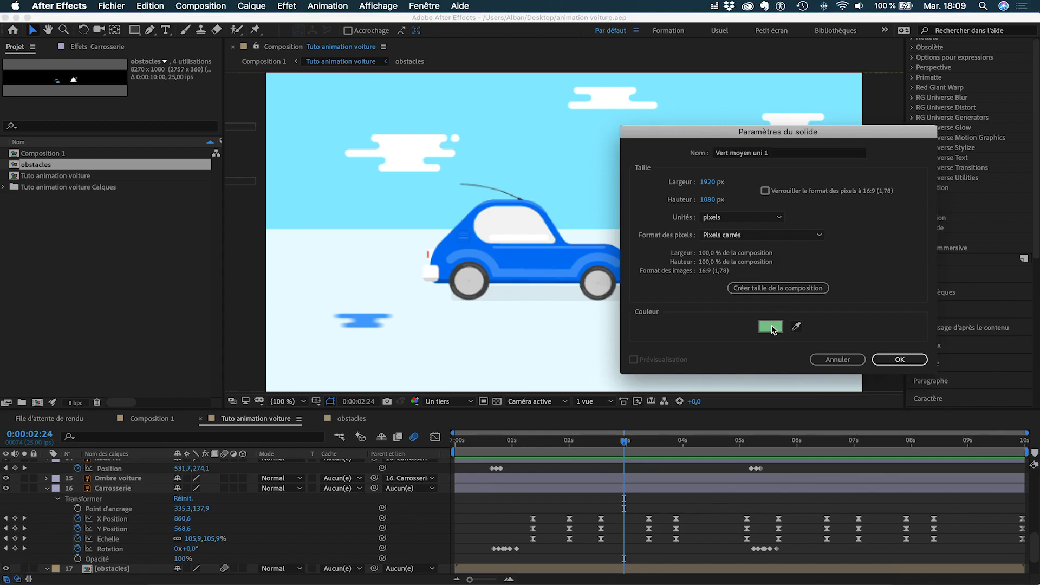
type("FFFFFF")
key("Tab")
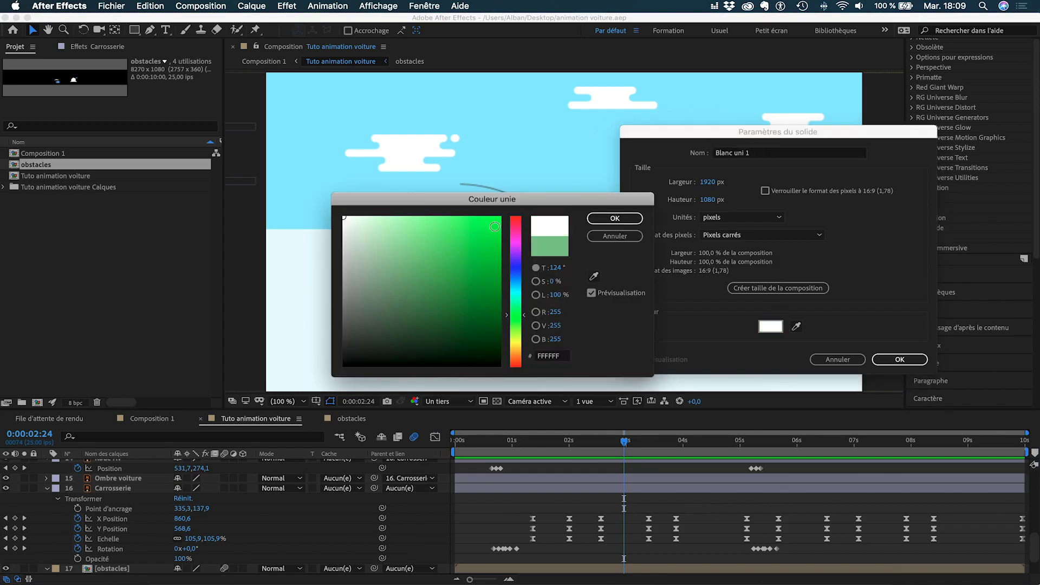
left_click(614, 218)
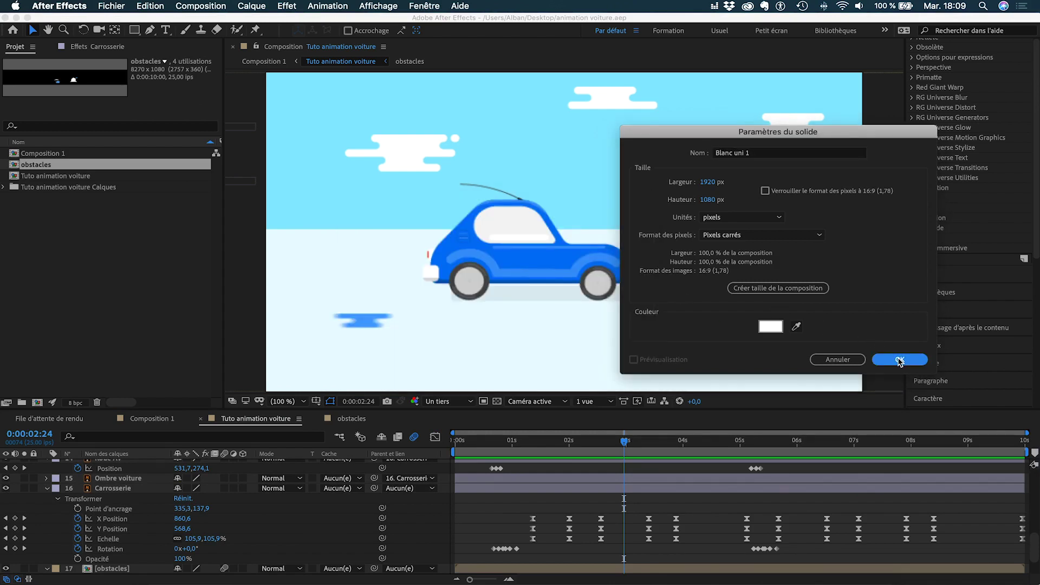
left_click(898, 360)
Draw a tall, narrow rectangular mask on the white solid and move it just in front of the car
left_click(136, 31)
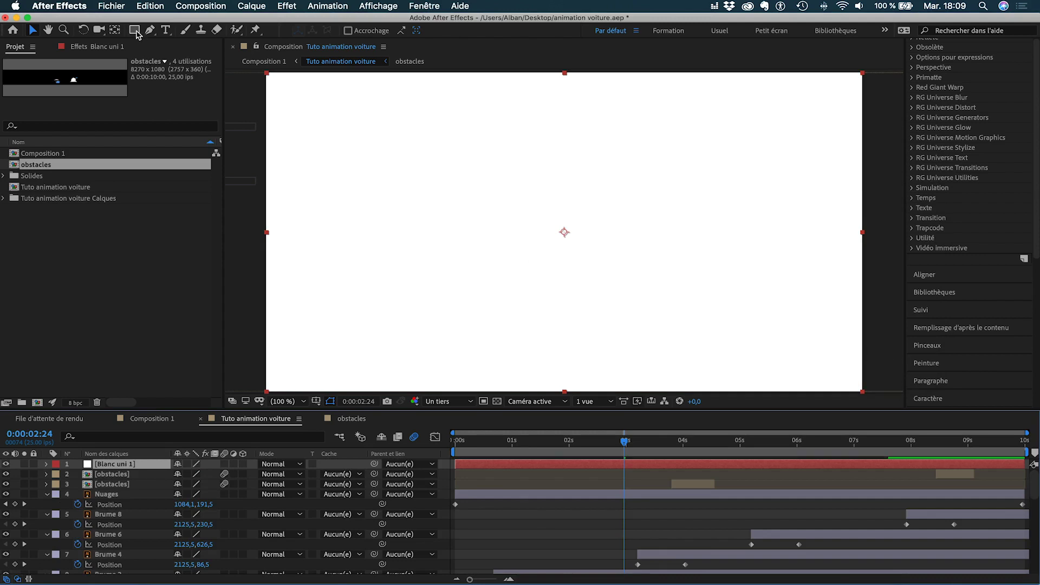
left_click_drag(598, 175, 649, 316)
left_click(33, 30)
left_click_drag(598, 176, 661, 177)
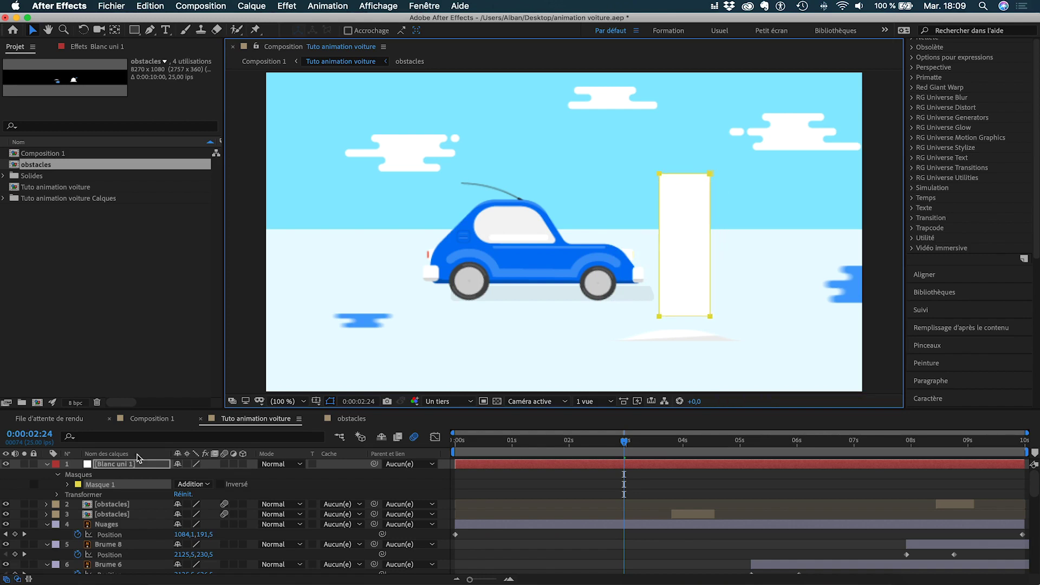
Slant the mask into a diagonal band by shifting its lower edge forward and its upper edge back over the car
double_click(110, 483)
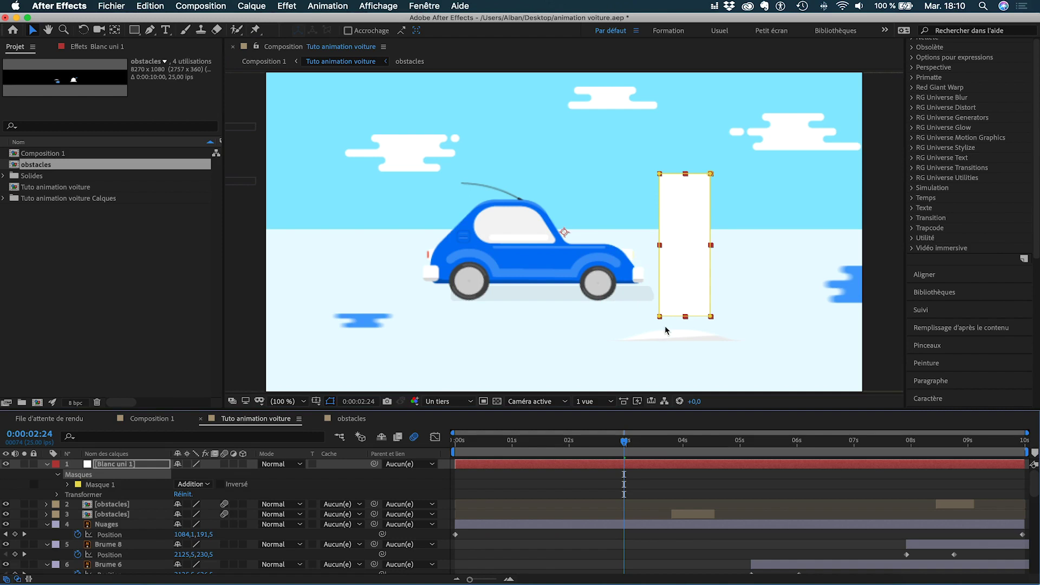
left_click_drag(680, 318, 714, 317)
left_click_drag(681, 178, 626, 180)
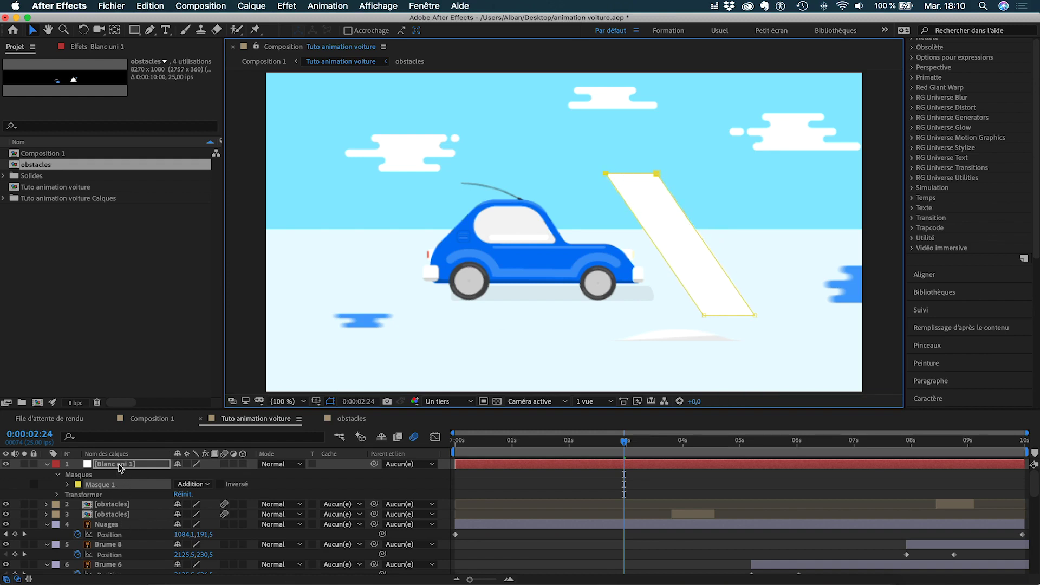
Keyframe the mask path at 0:00:02:24, move the band behind the car at 0:00:03:20, and set the mask feather to 35 pixels
left_click(68, 485)
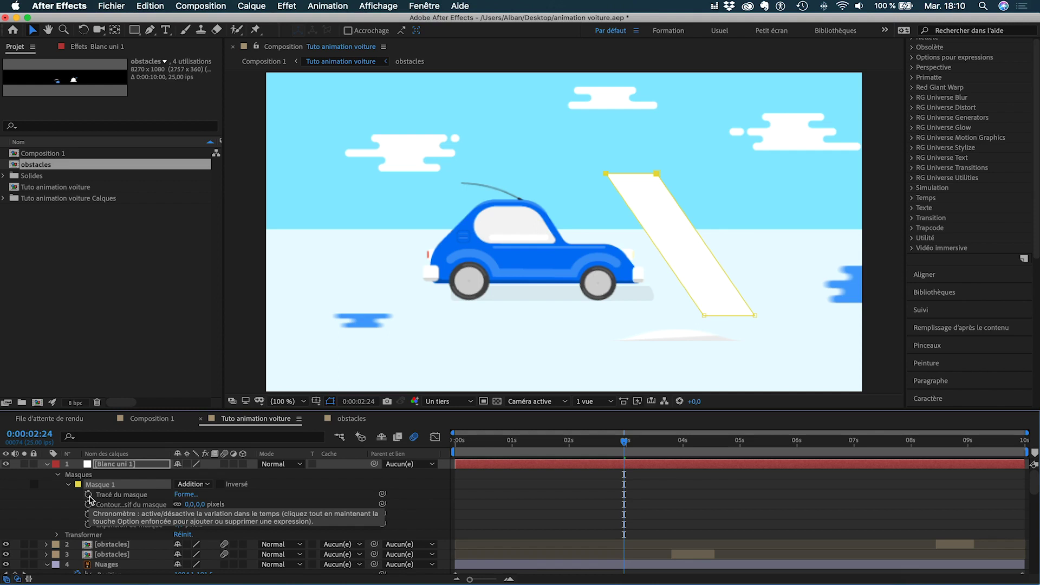
left_click(89, 494)
left_click_drag(624, 445, 672, 443)
left_click_drag(603, 176, 331, 196)
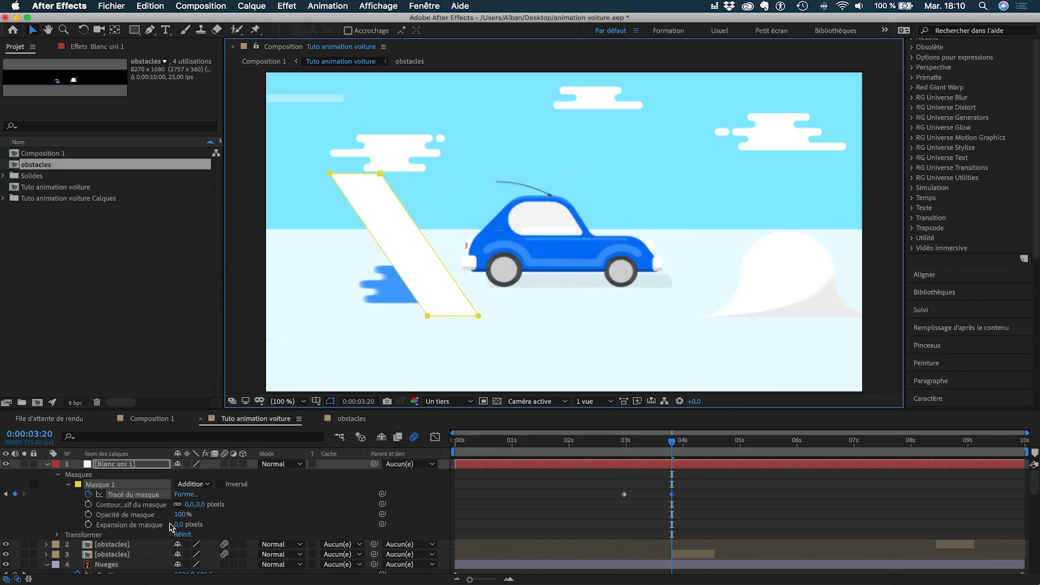
left_click_drag(199, 504, 212, 504)
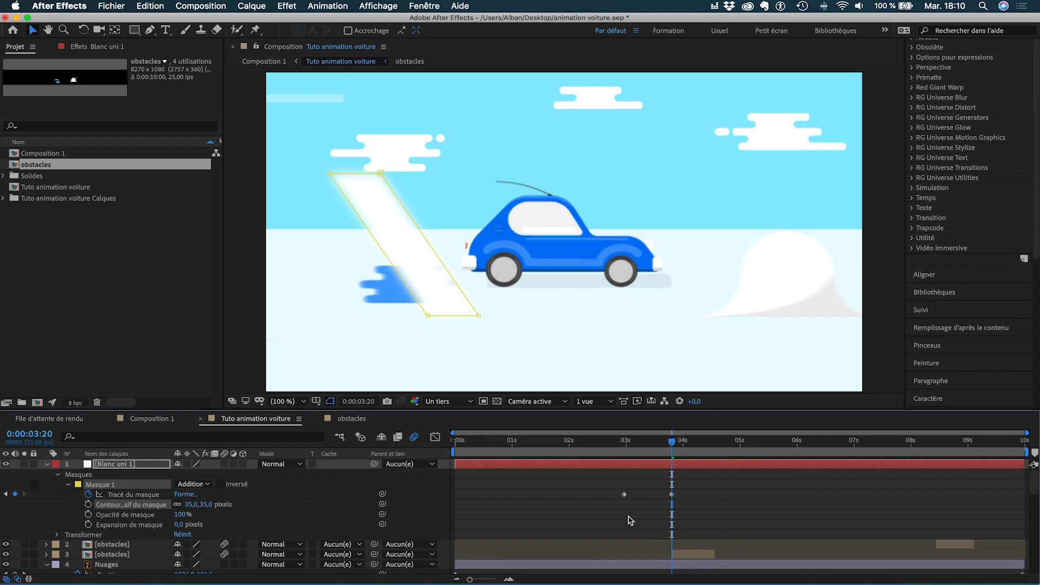
Move the closing mask path keyframe of the white band to 0:00:03:10 and preview the faster sweep
left_click_drag(616, 491, 697, 504)
left_click(610, 442)
key("space")
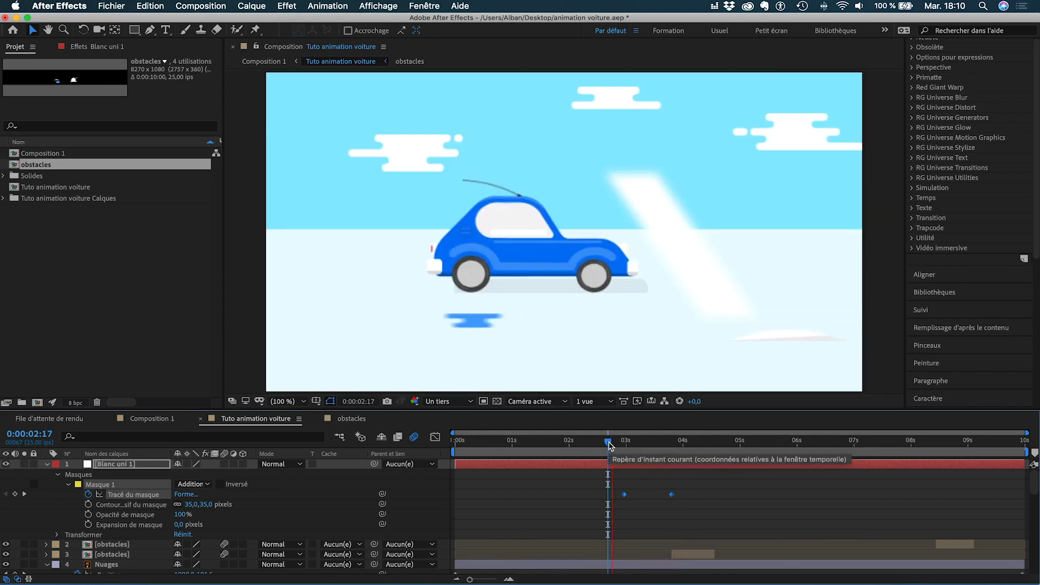
left_click(632, 442)
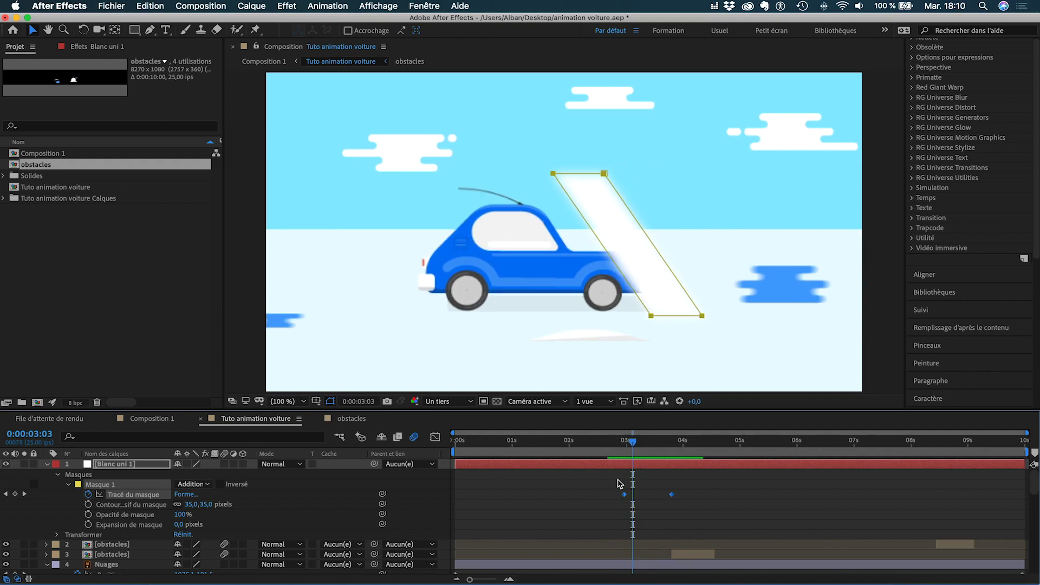
left_click_drag(673, 495, 649, 495)
left_click(606, 442)
key("space")
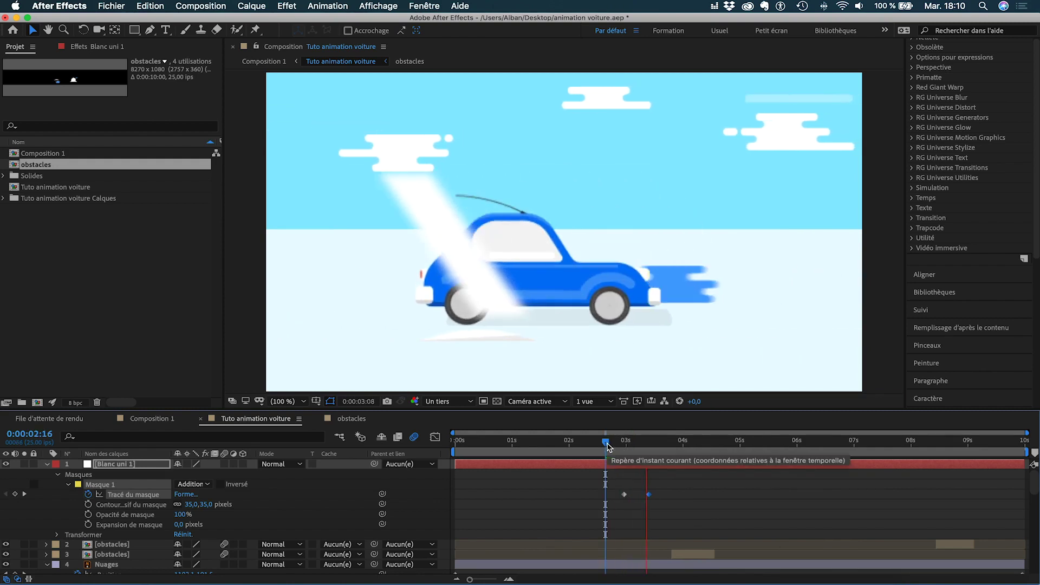
key("space")
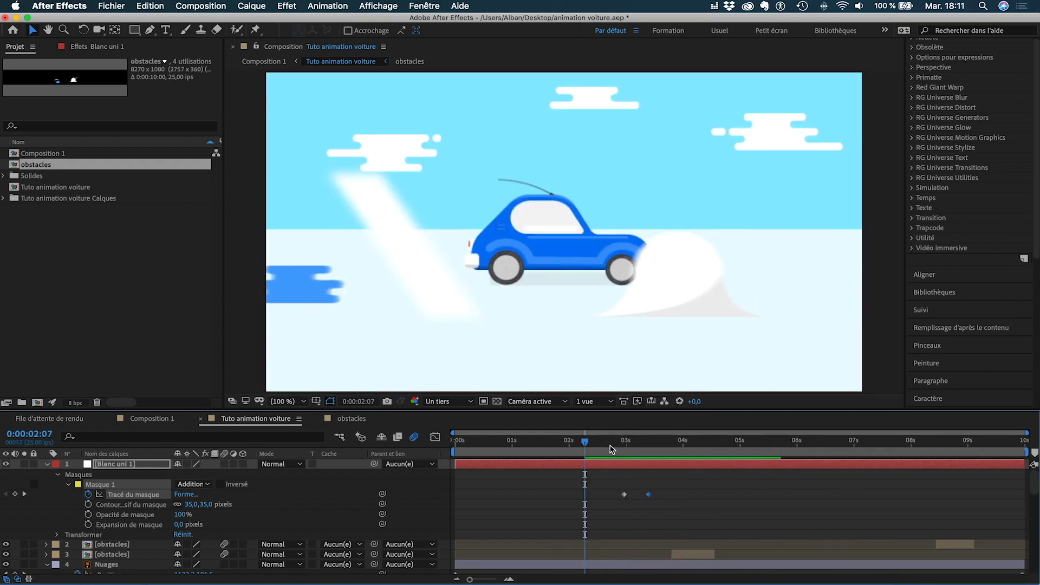
At the 0:00:03:10 mask path keyframe, shift the whole white band farther back, clear of the car's rear, and check the sweep
left_click(613, 444)
left_click_drag(615, 448, 650, 451)
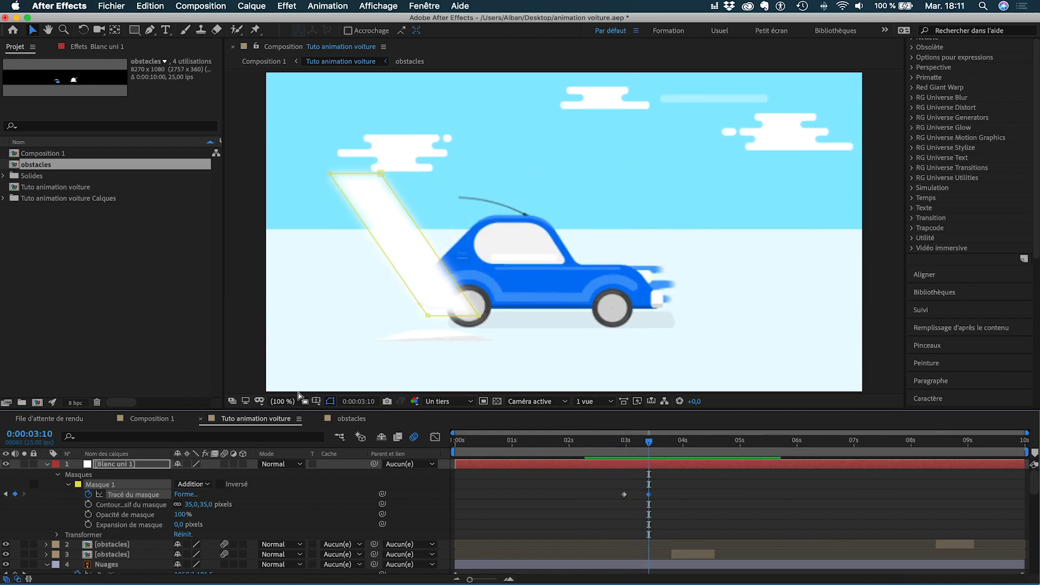
left_click(155, 484)
left_click_drag(429, 323, 370, 317)
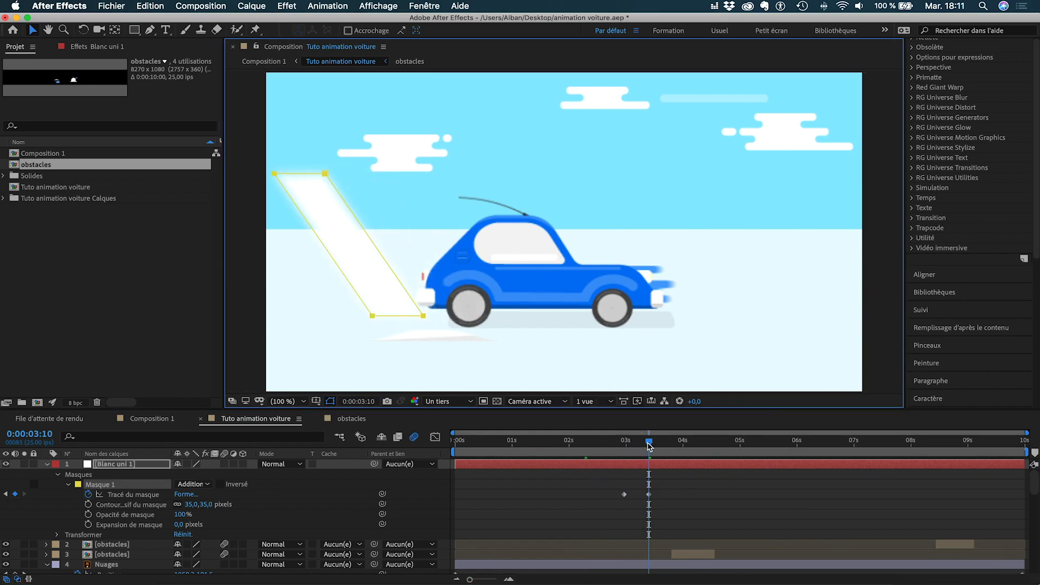
mouse_move(645, 447)
left_mouse_down()
mouse_move(626, 446)
mouse_move(656, 446)
mouse_move(646, 447)
left_mouse_up()
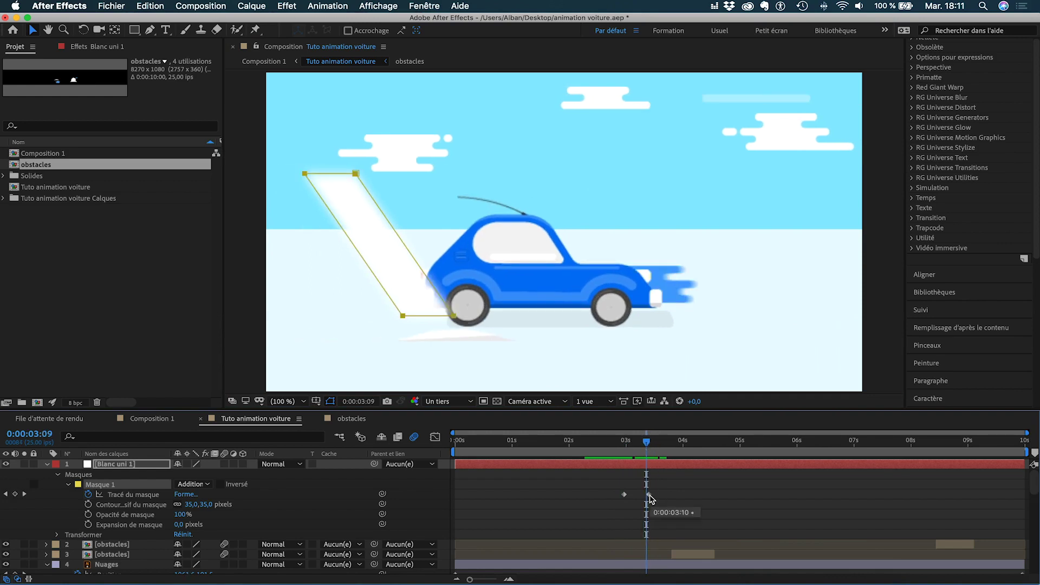
left_click_drag(646, 445, 639, 445)
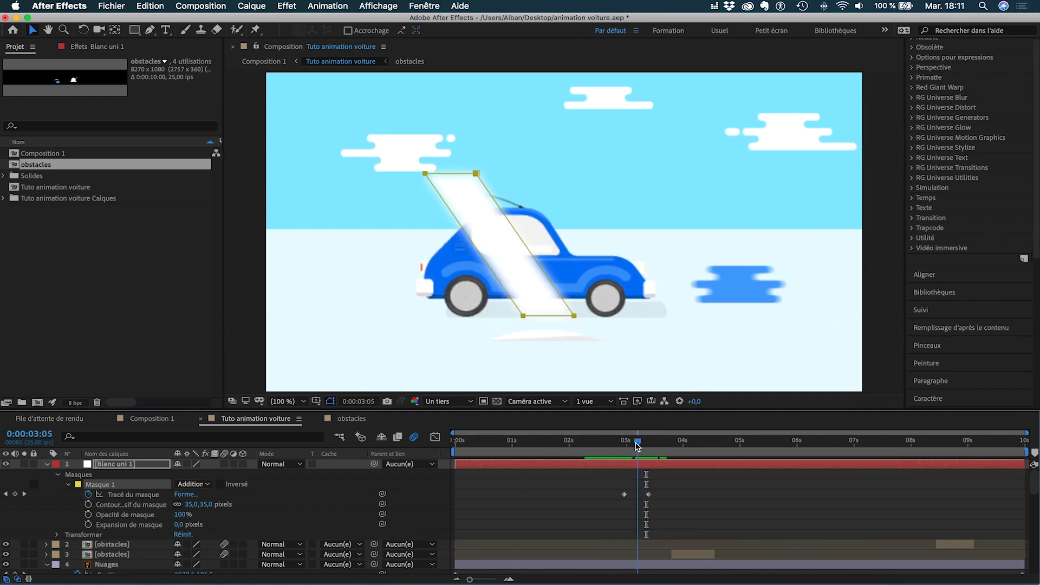
Reorder the Blanc uni 1 solid directly above Carrosserie, then duplicate Carrosserie and place the copy directly above the solid
left_click_drag(126, 466, 129, 507)
scroll(129, 506, "up", 2)
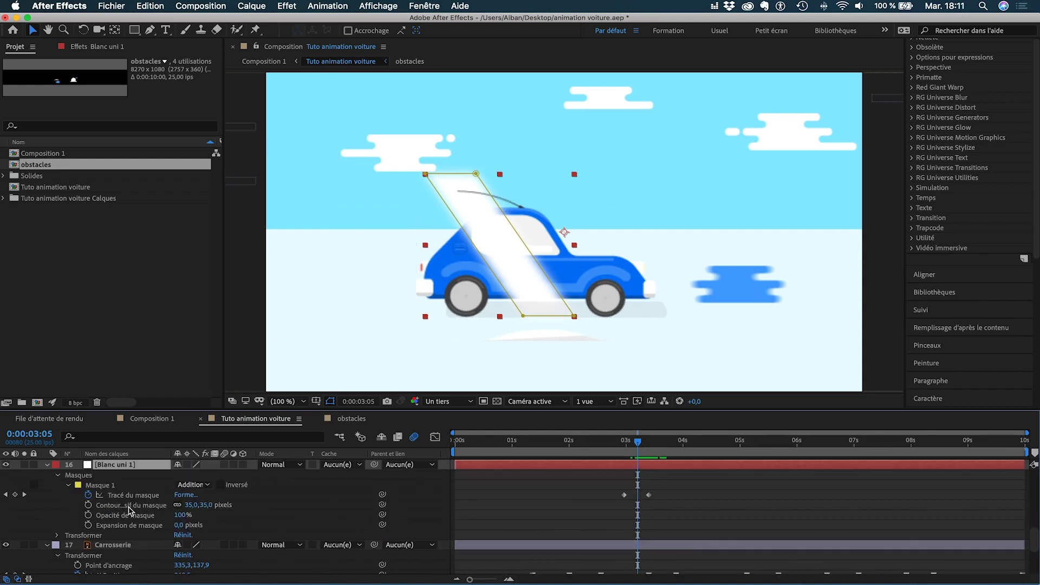
left_click(131, 549)
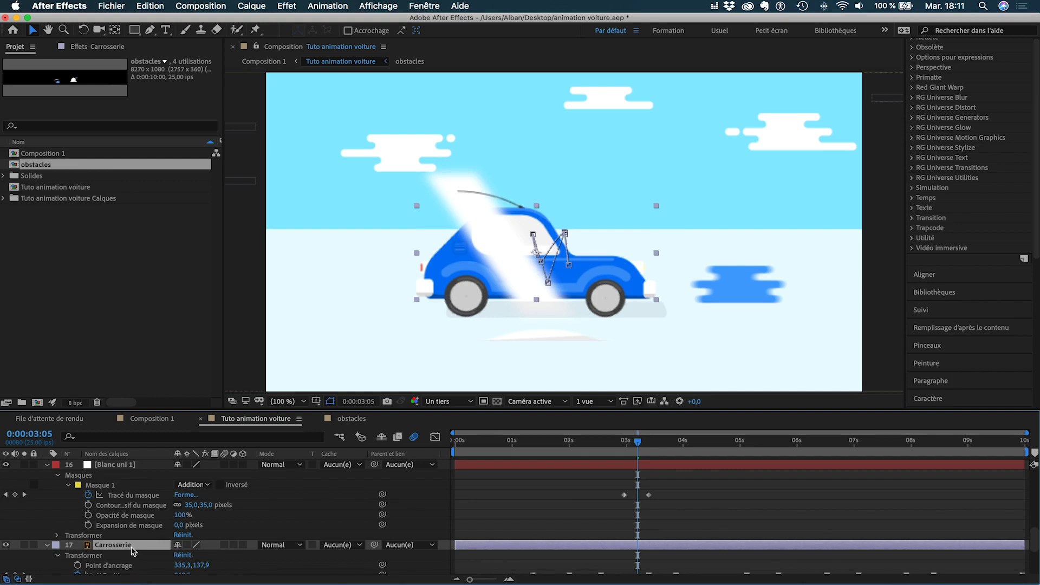
key("super+d")
left_click_drag(132, 551, 135, 514)
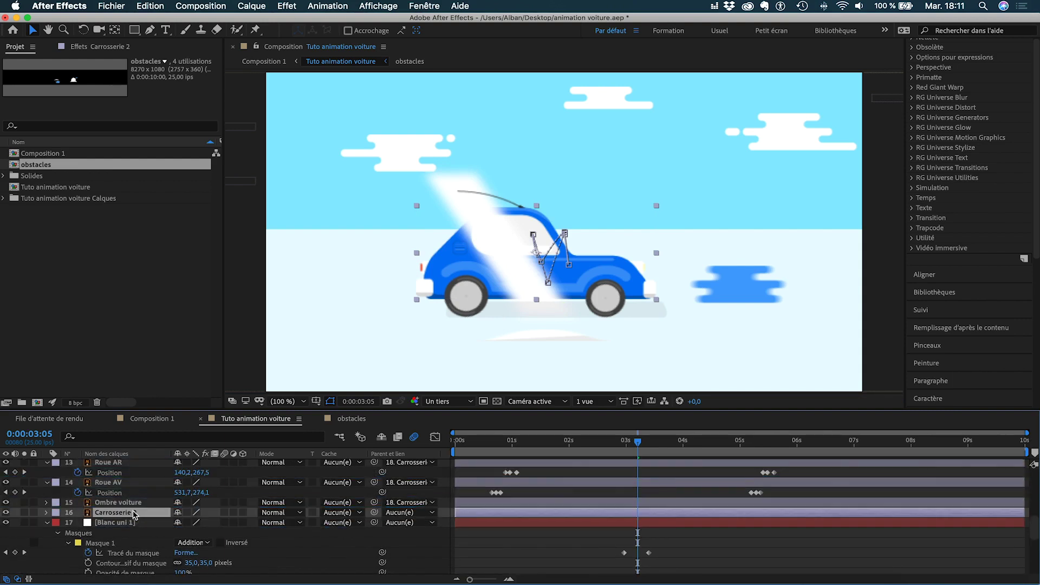
Set the Blanc uni 1 solid's track matte to the alpha of the duplicated Carrosserie layer
left_click(124, 525)
scroll(126, 528, "down", 5)
scroll(132, 503, "up", 5)
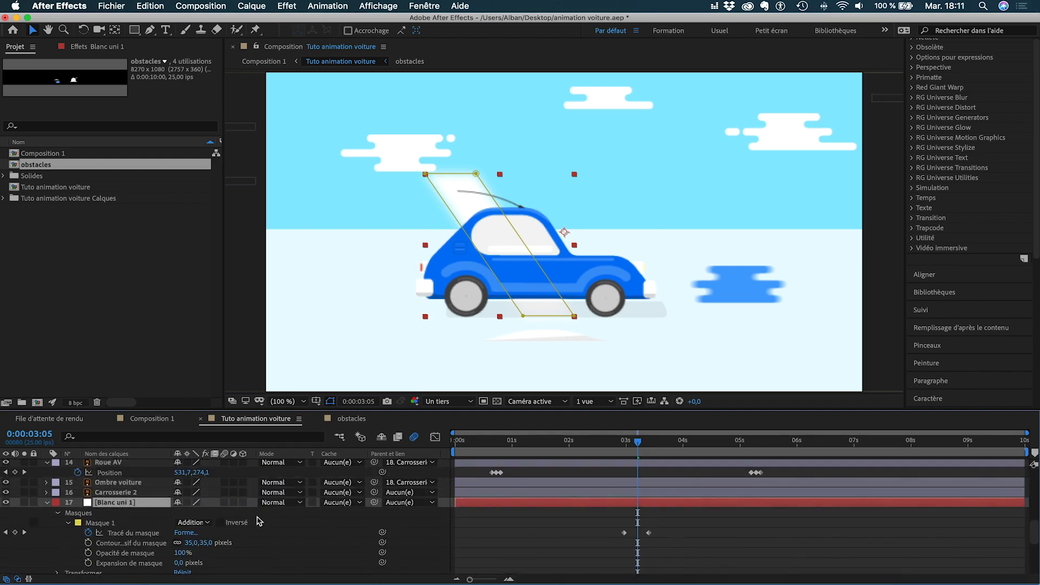
left_click(356, 503)
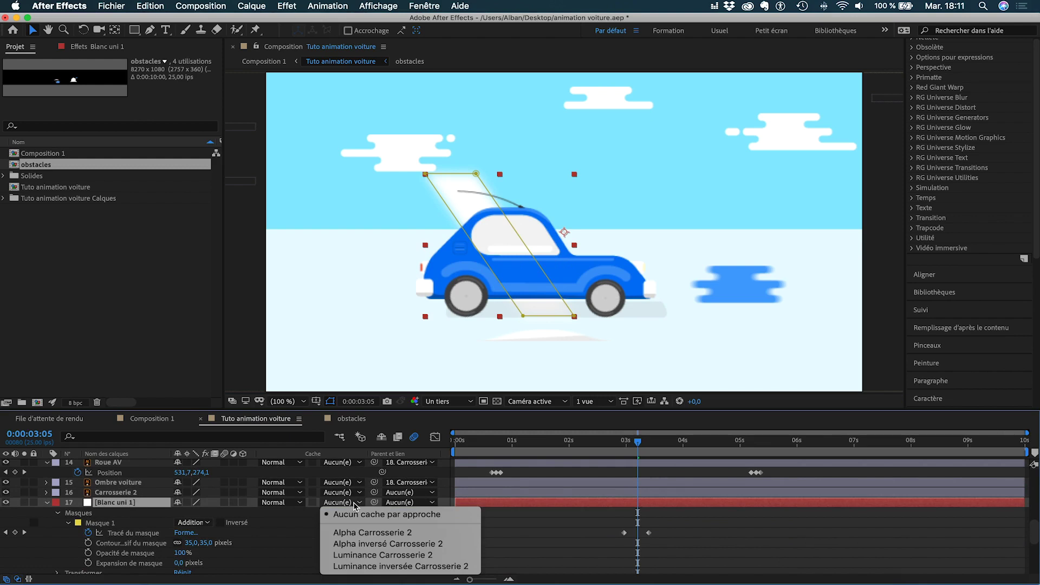
left_click(359, 534)
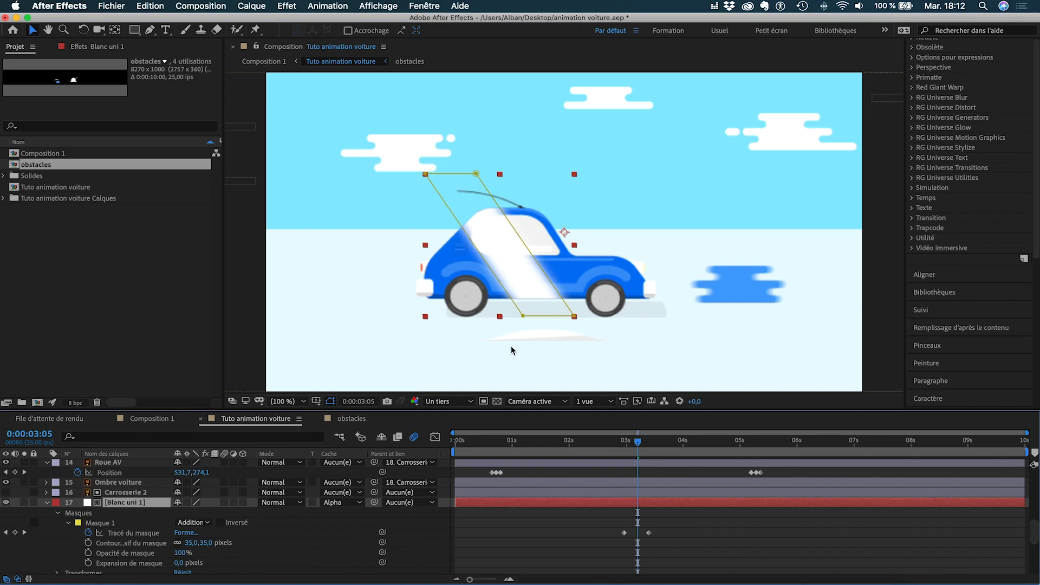
Lower the opacity of the white solid's mask to 58% and preview the animation from the beginning
scroll(156, 552, "down", 1)
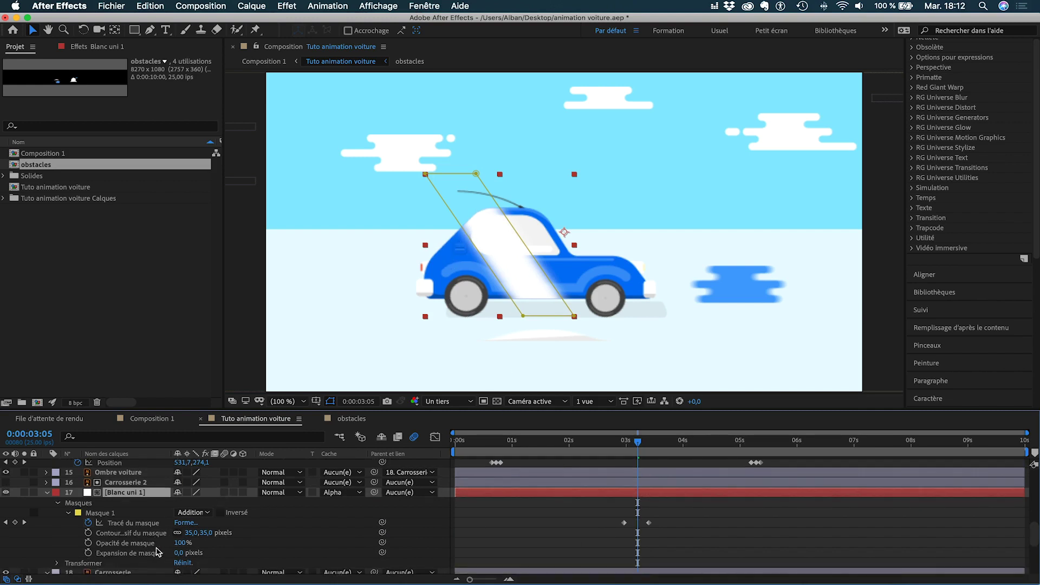
left_click_drag(178, 543, 161, 543)
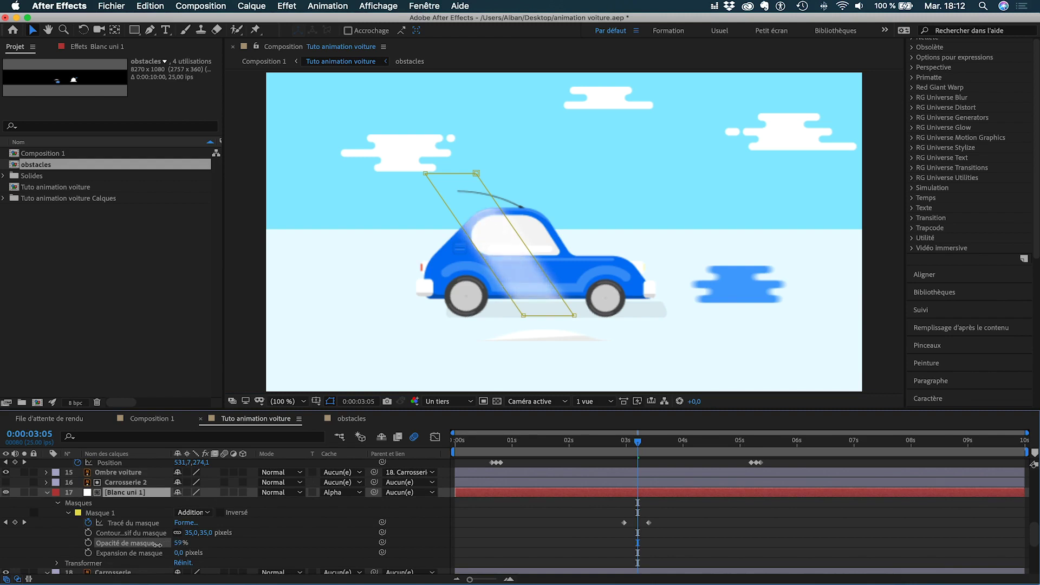
left_click(602, 443)
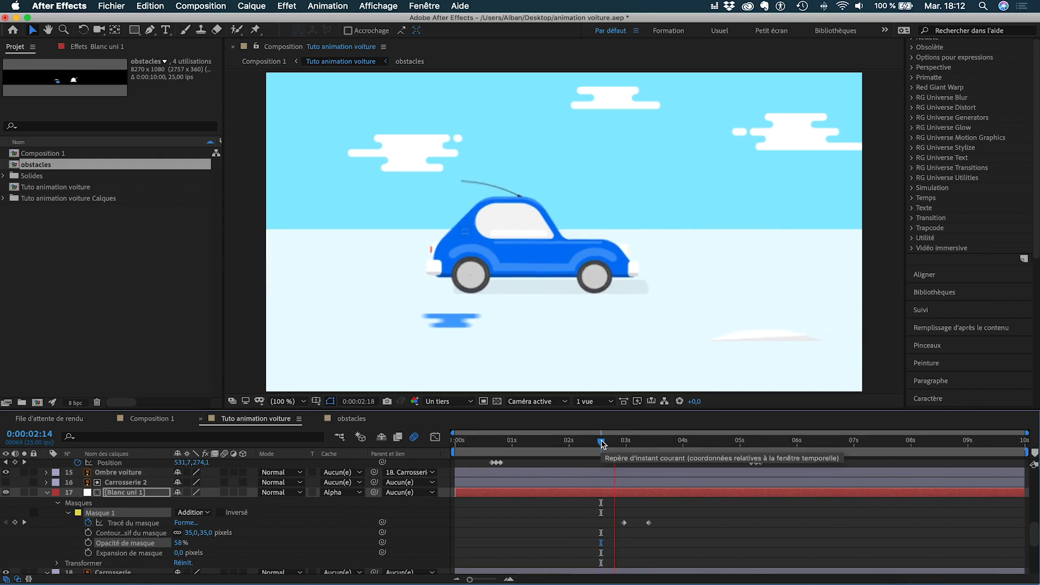
left_click_drag(601, 443, 539, 446)
key("space")
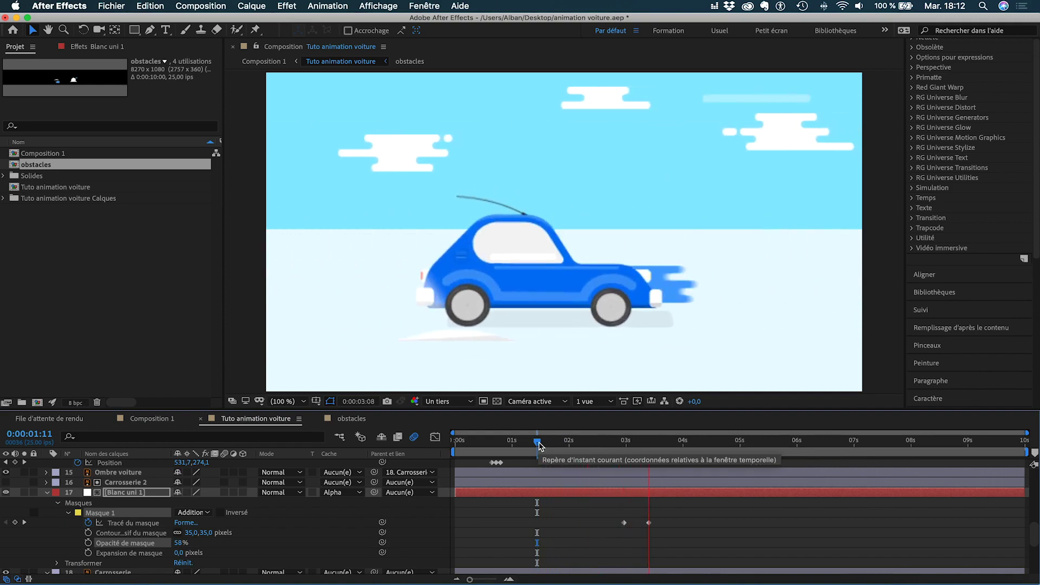
left_click_drag(539, 445, 450, 443)
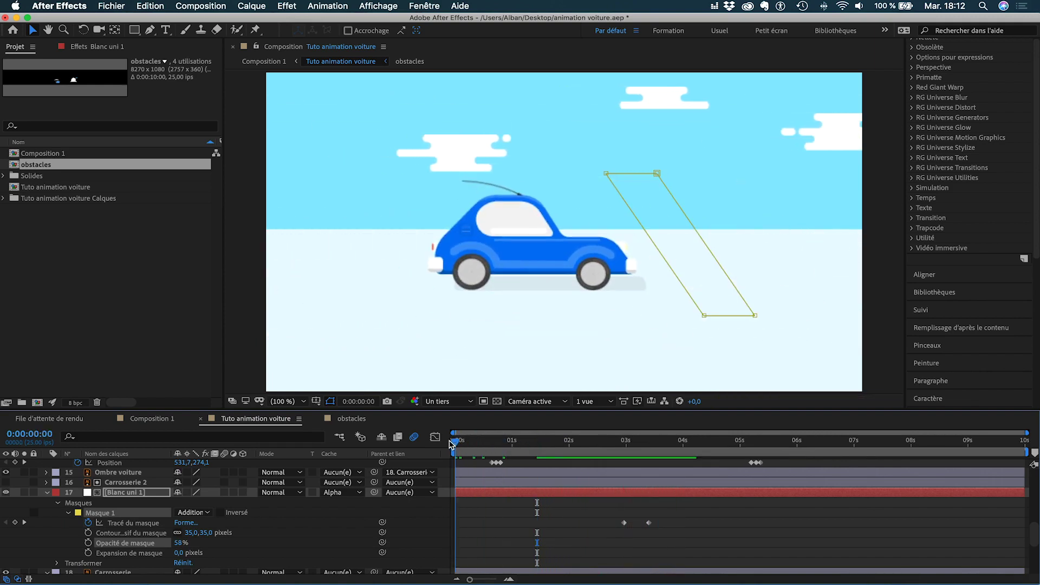
key("space")
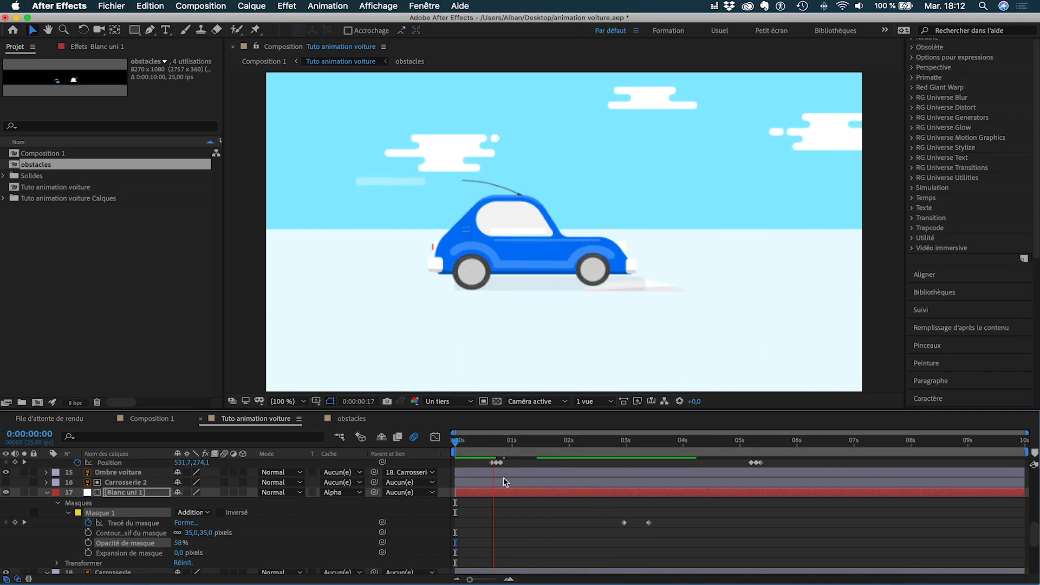